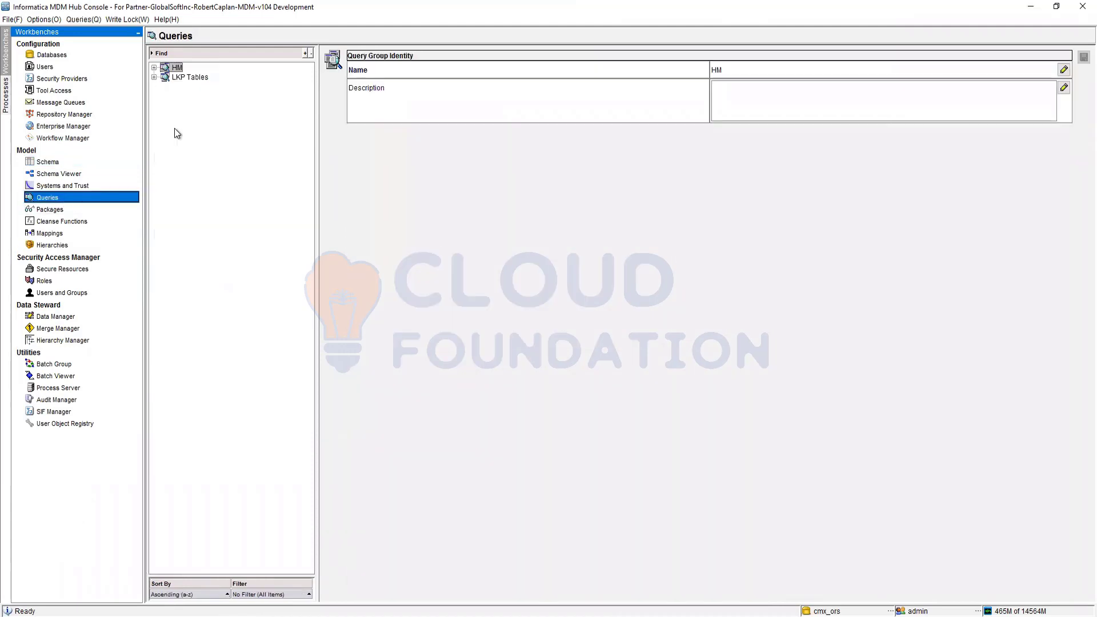
Step: Expand the HM and LKP Tables query groups to view the queries they contain
{"action": "left_click", "coordinate": [154, 67]}
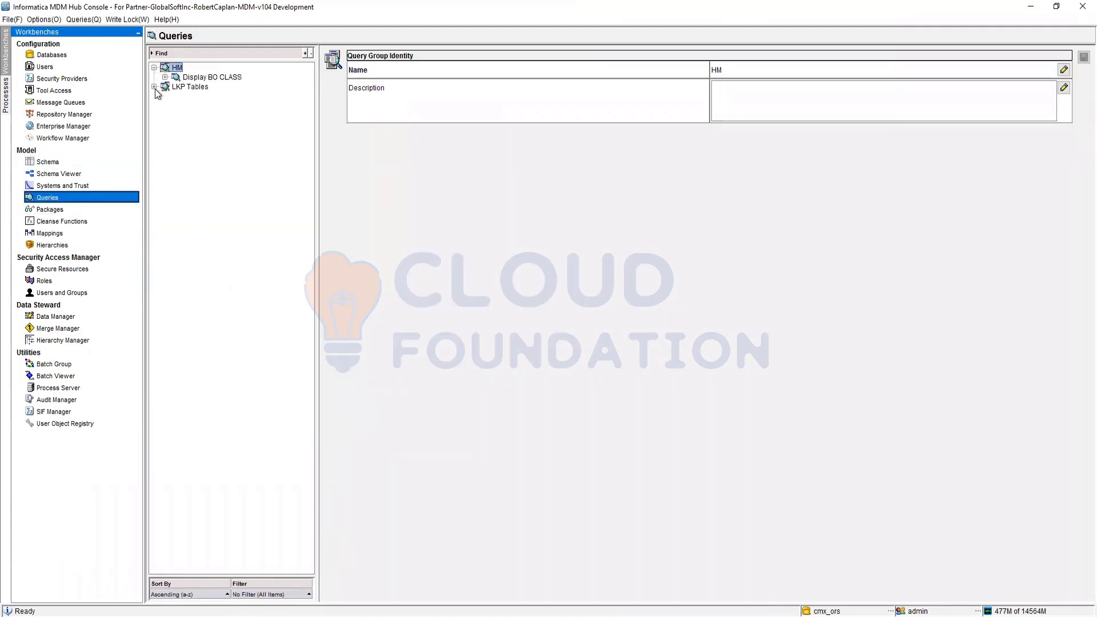
{"action": "left_click", "coordinate": [154, 86]}
{"action": "right_click", "coordinate": [174, 66]}
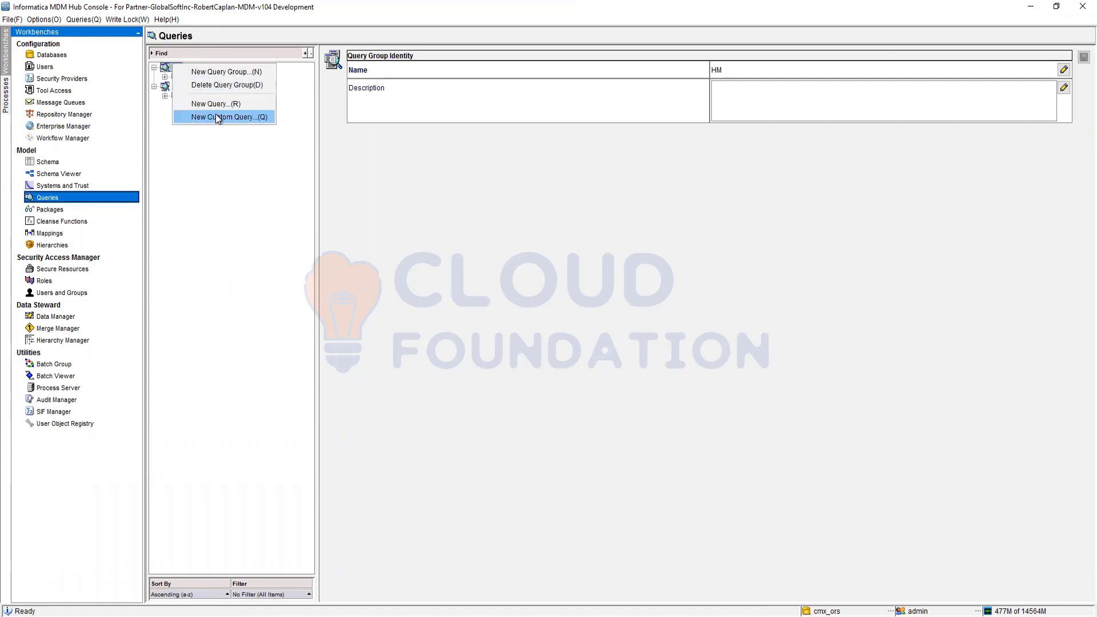
{"action": "left_click", "coordinate": [213, 163]}
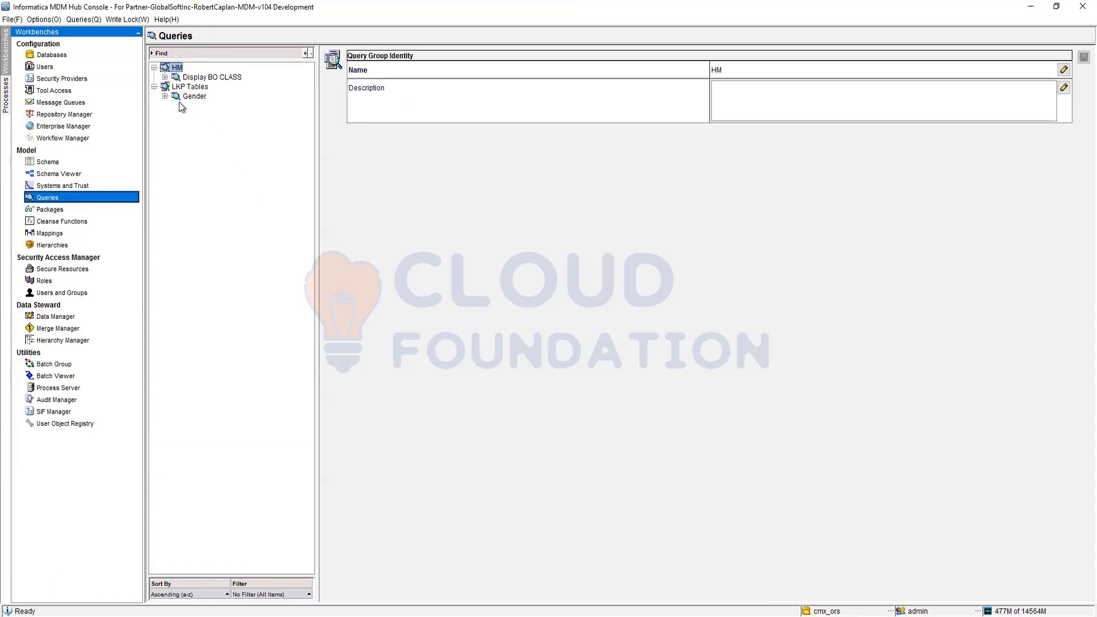
Step: Create a new query group named MainBO
{"action": "right_click", "coordinate": [191, 161]}
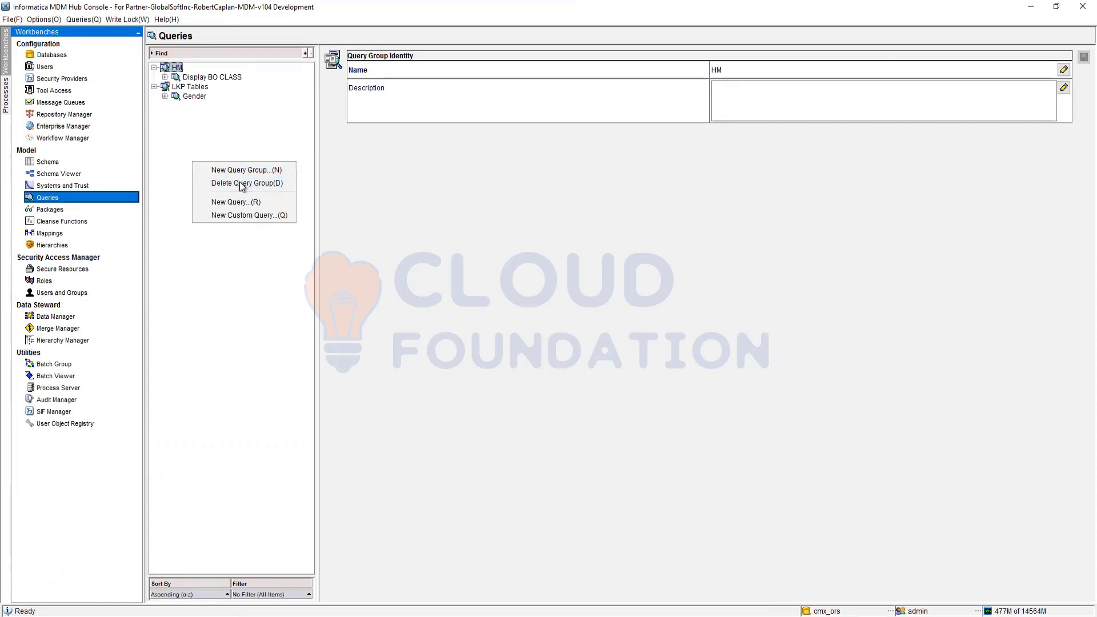
{"action": "left_click", "coordinate": [245, 173]}
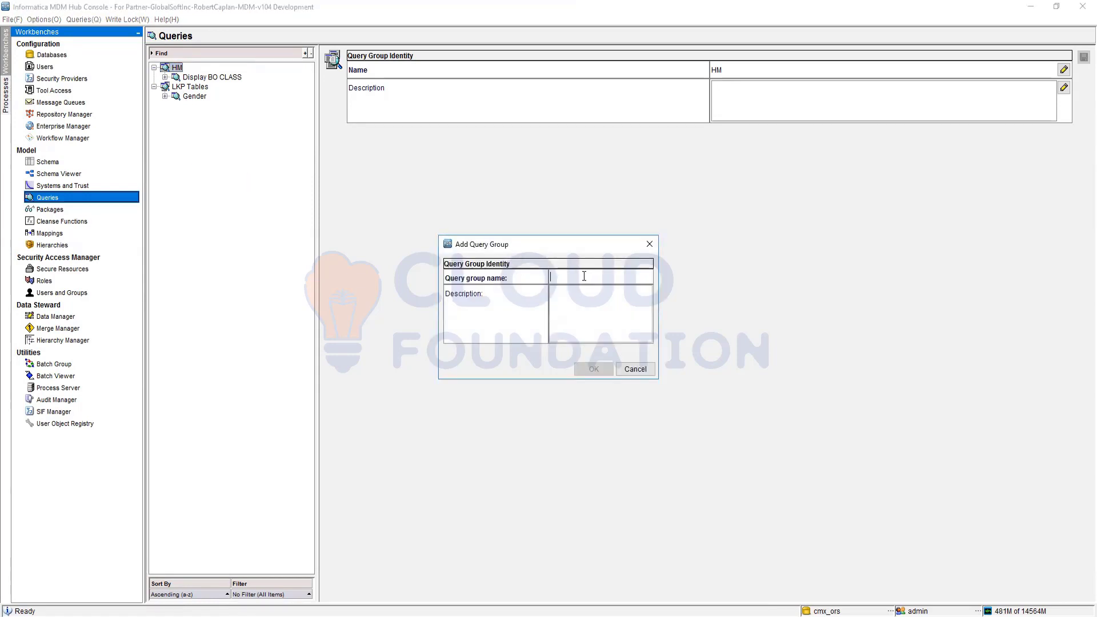
{"action": "type", "text": "MainBO"}
{"action": "left_click", "coordinate": [594, 370]}
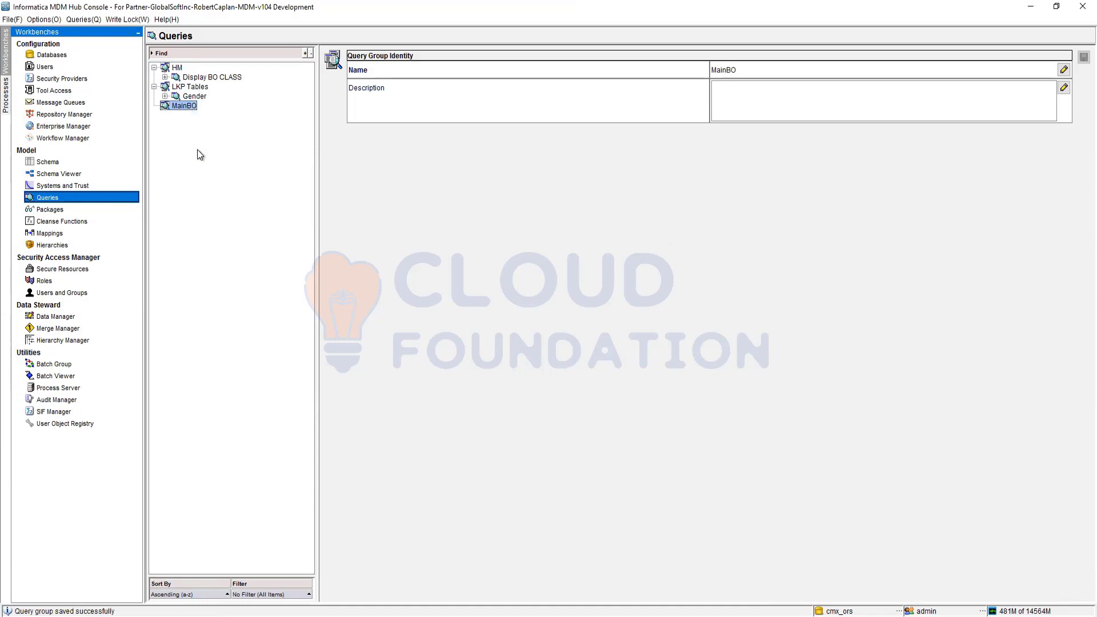
{"action": "right_click", "coordinate": [180, 107]}
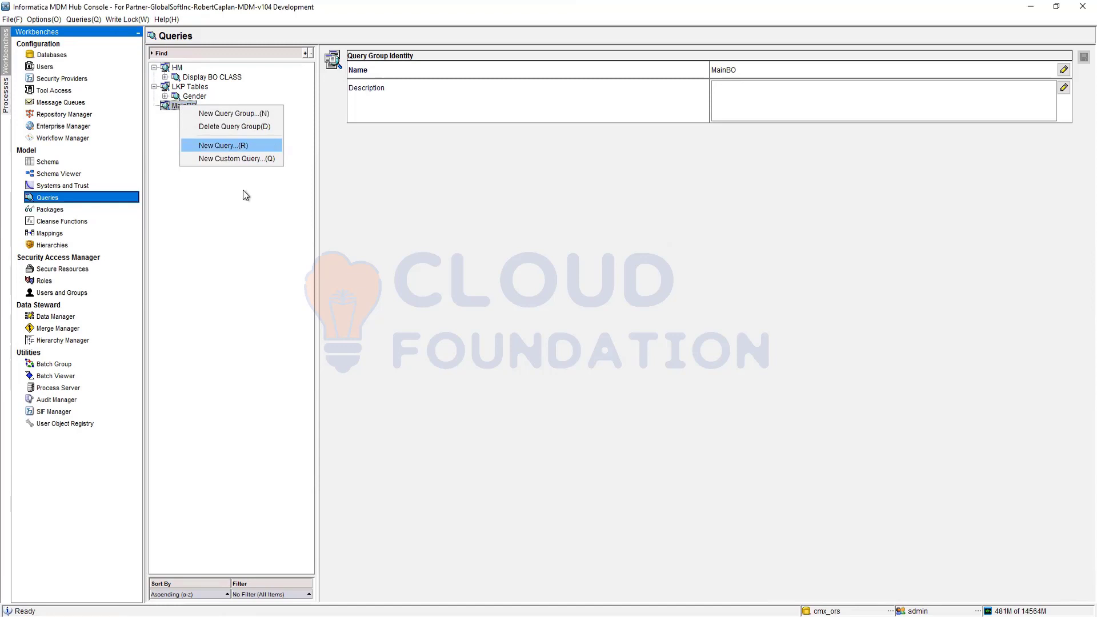
{"action": "key", "text": "Return"}
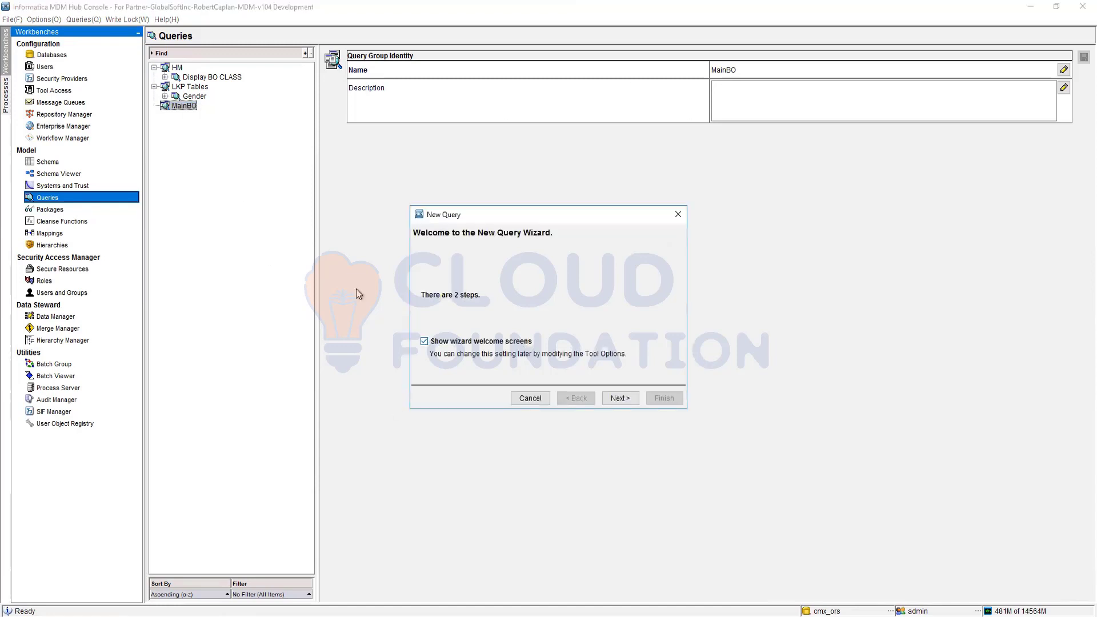
{"action": "left_click", "coordinate": [523, 398]}
Step: Start a new custom query in the MainBO query group and name it Custom
{"action": "right_click", "coordinate": [188, 112]}
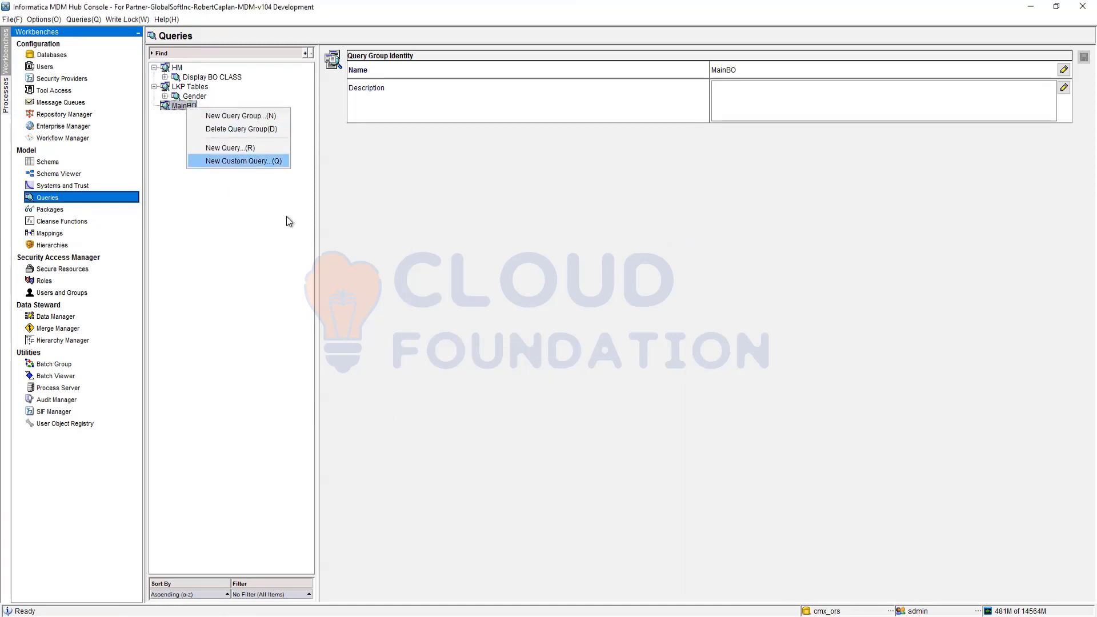
{"action": "key", "text": "Return"}
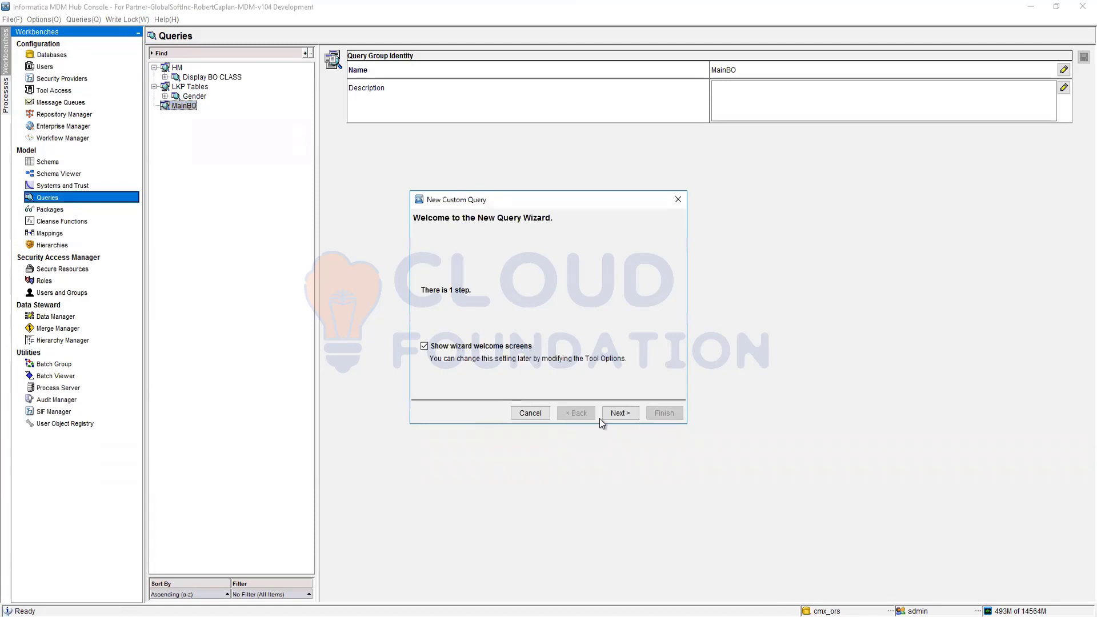
{"action": "left_click", "coordinate": [619, 413]}
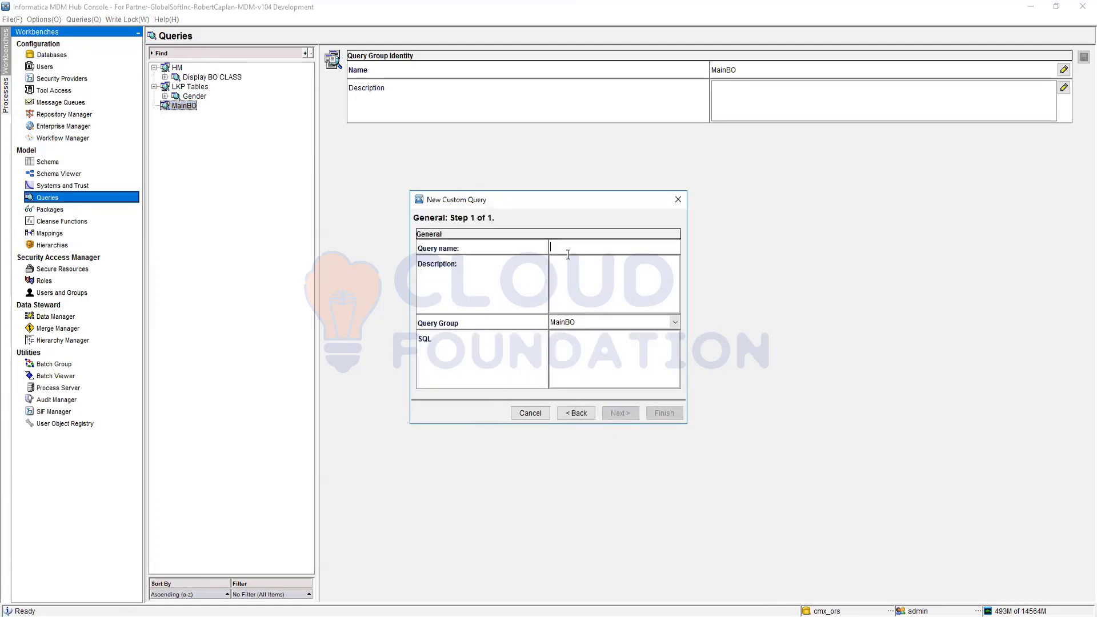
{"action": "left_click", "coordinate": [556, 339]}
{"action": "type", "text": "Custom"}
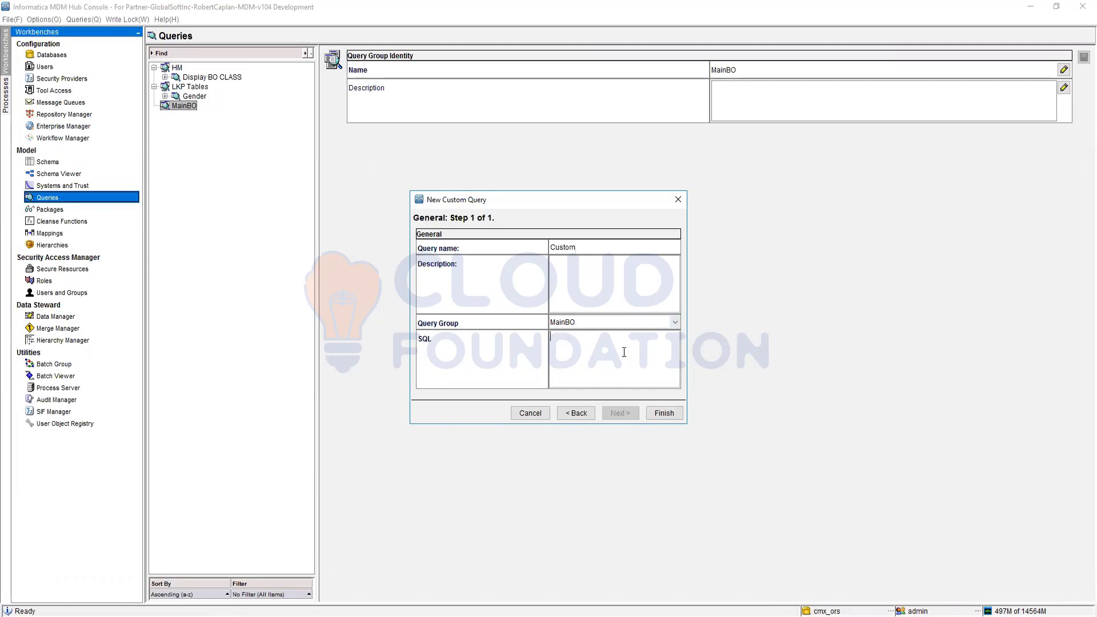
{"action": "type", "text": "Select Party.First_Name, Prty.Lastn"}
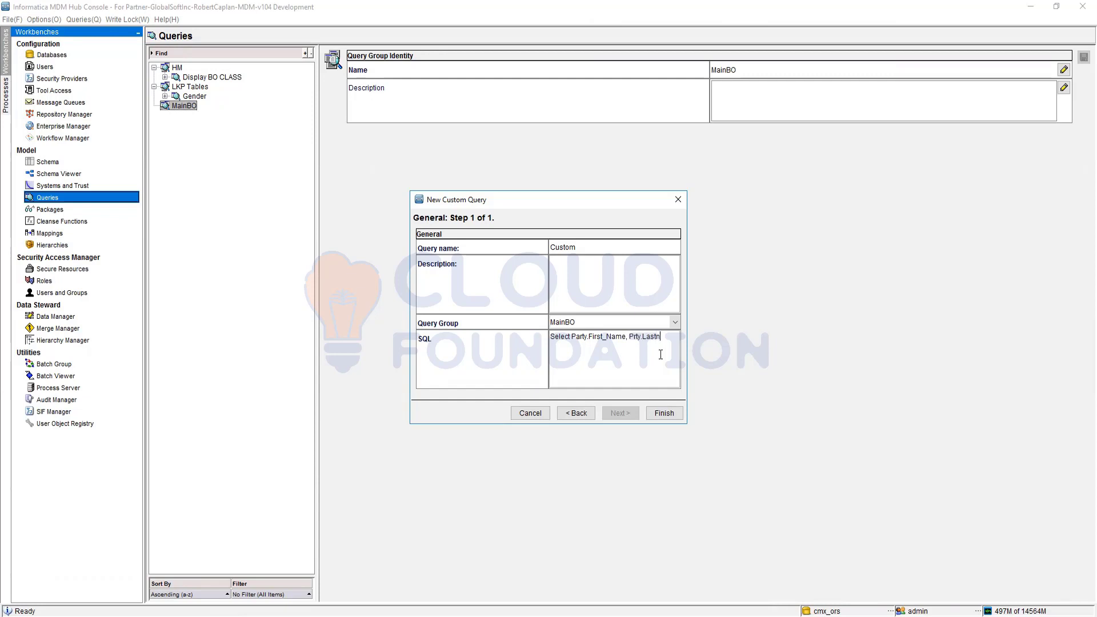
Step: Enter the first part of the query's SQL as "Select Party.First_Name, Party.Last_Name"
{"action": "key", "text": "BackSpace"}
{"action": "type", "text": "_Name"}
{"action": "left_click", "coordinate": [633, 337]}
{"action": "type", "text": "a"}
{"action": "left_click", "coordinate": [605, 346]}
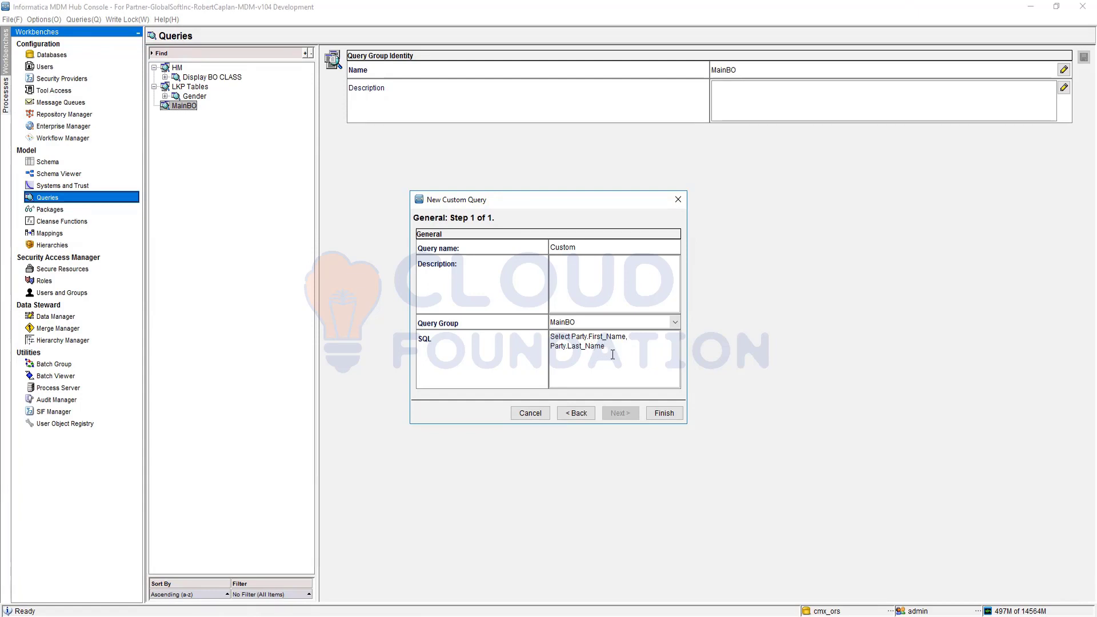
Step: Finish the custom query by adding "from C_BO_PARTY party" to its SQL, and open its results view
{"action": "type", "text": "from C_BO_PARTY party"}
{"action": "left_click", "coordinate": [649, 414]}
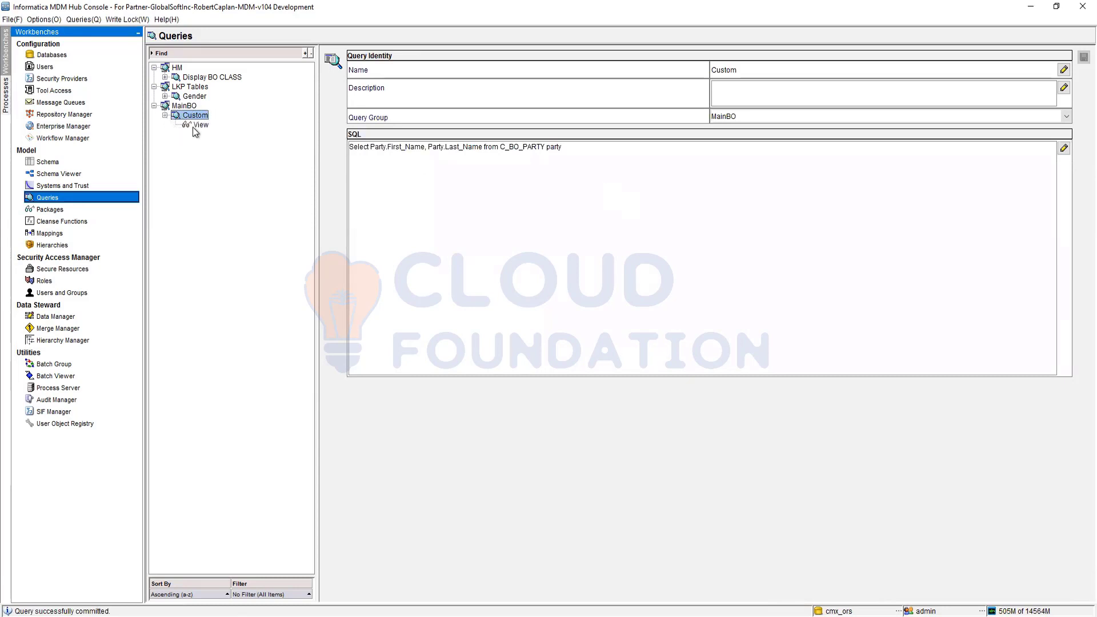
{"action": "left_click", "coordinate": [197, 126]}
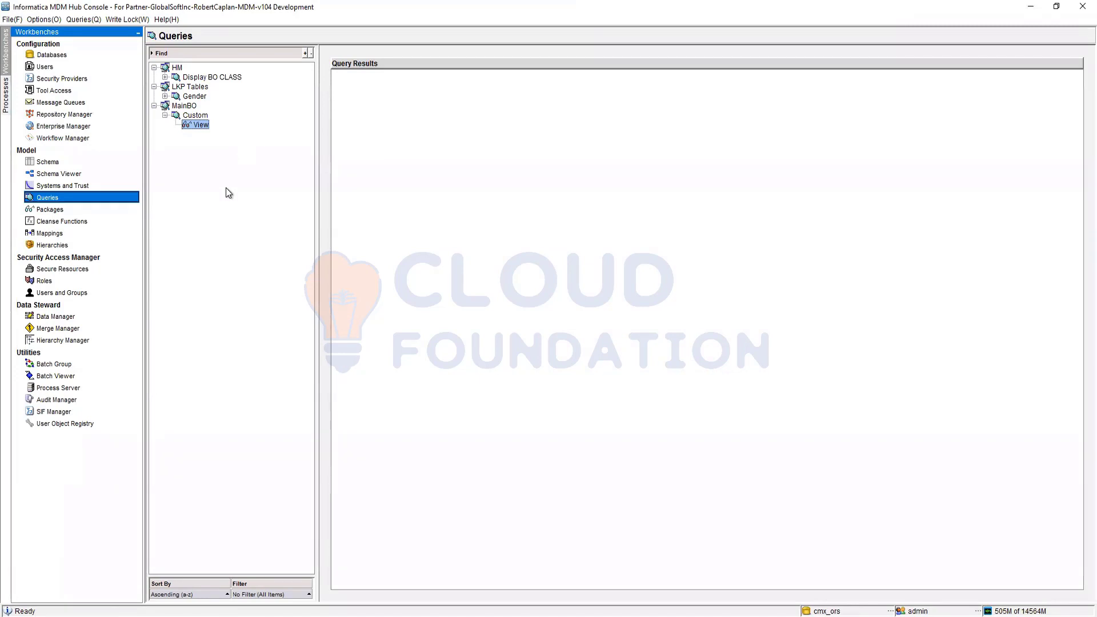
Step: Change the table alias at the end of the Custom query's SQL to "Party" and save the query
{"action": "left_click", "coordinate": [195, 116]}
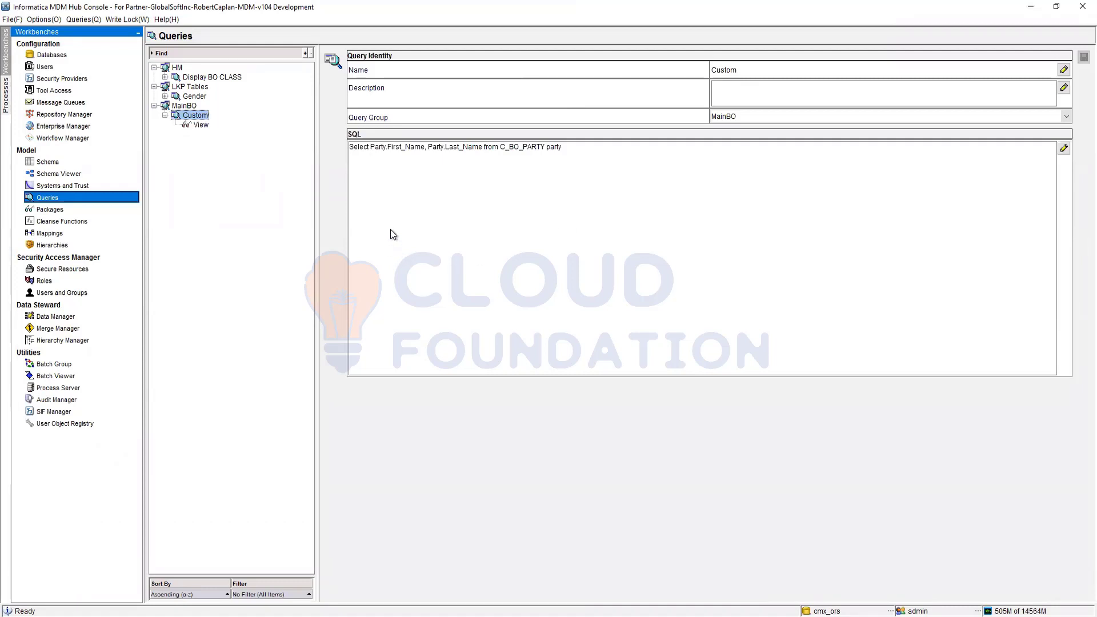
{"action": "double_click", "coordinate": [548, 148]}
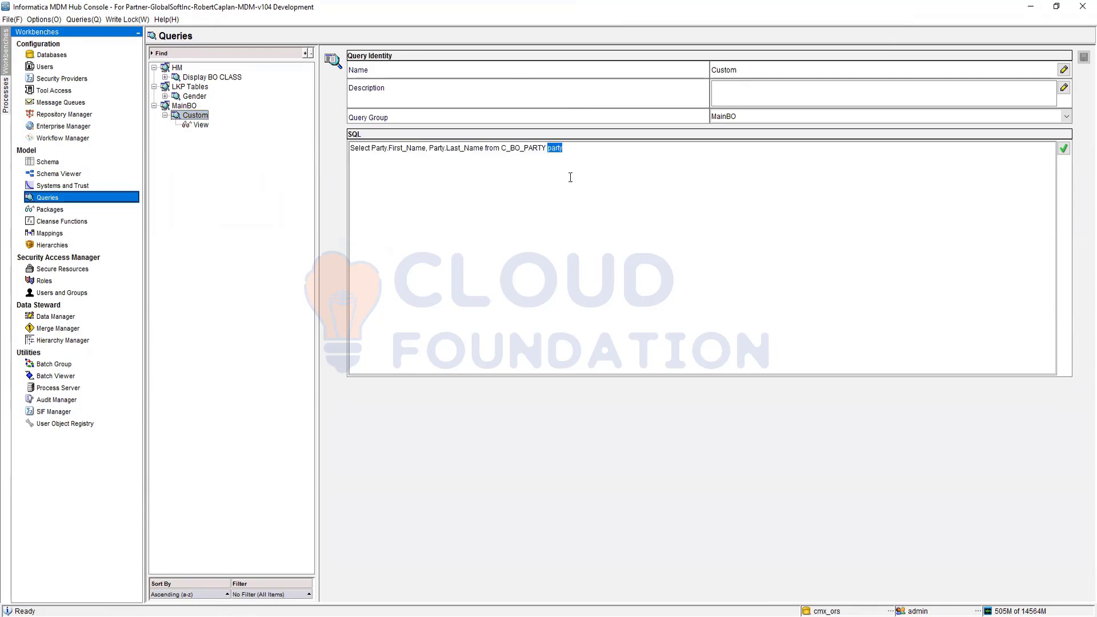
{"action": "type", "text": "Party"}
{"action": "left_click", "coordinate": [1064, 149]}
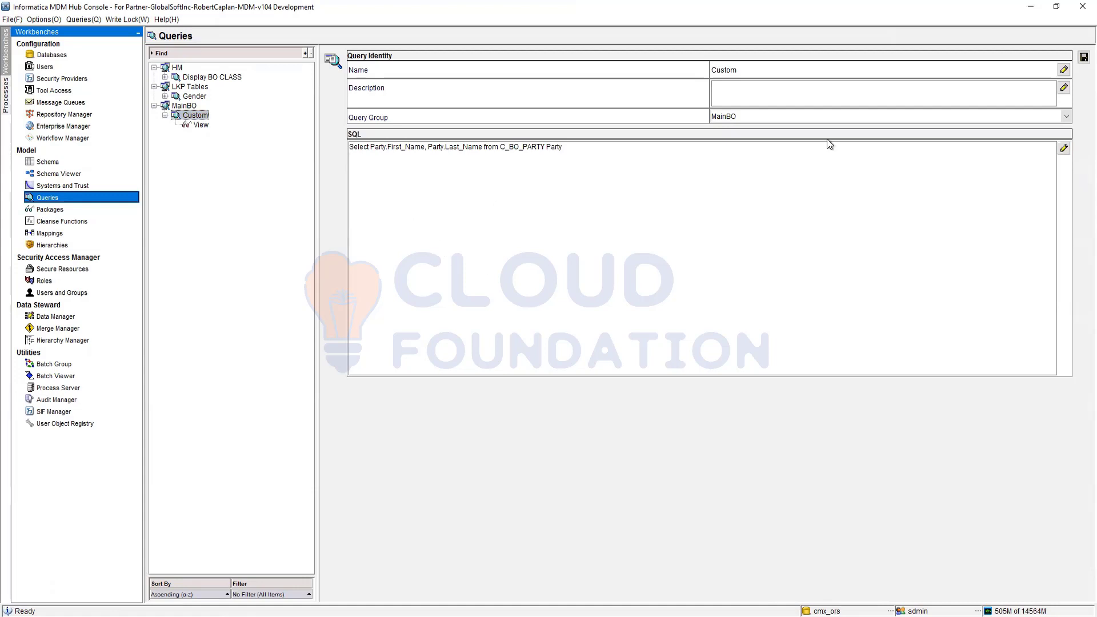
{"action": "left_click", "coordinate": [1084, 57]}
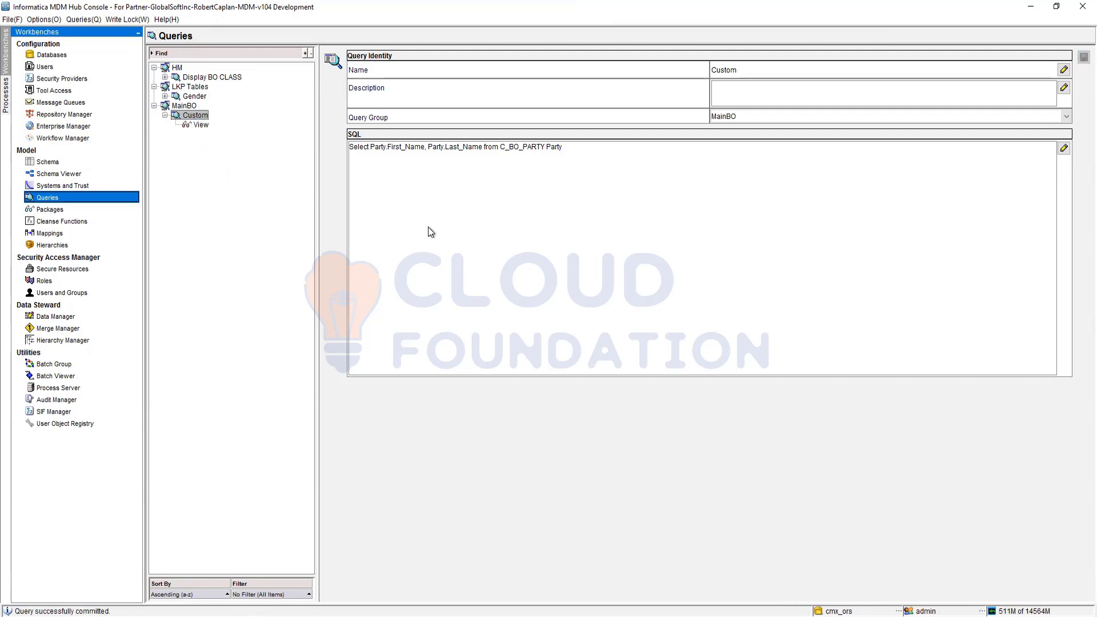
Step: Start a new standard query in the MainBO query group with BO Party as its primary table
{"action": "left_click", "coordinate": [184, 106]}
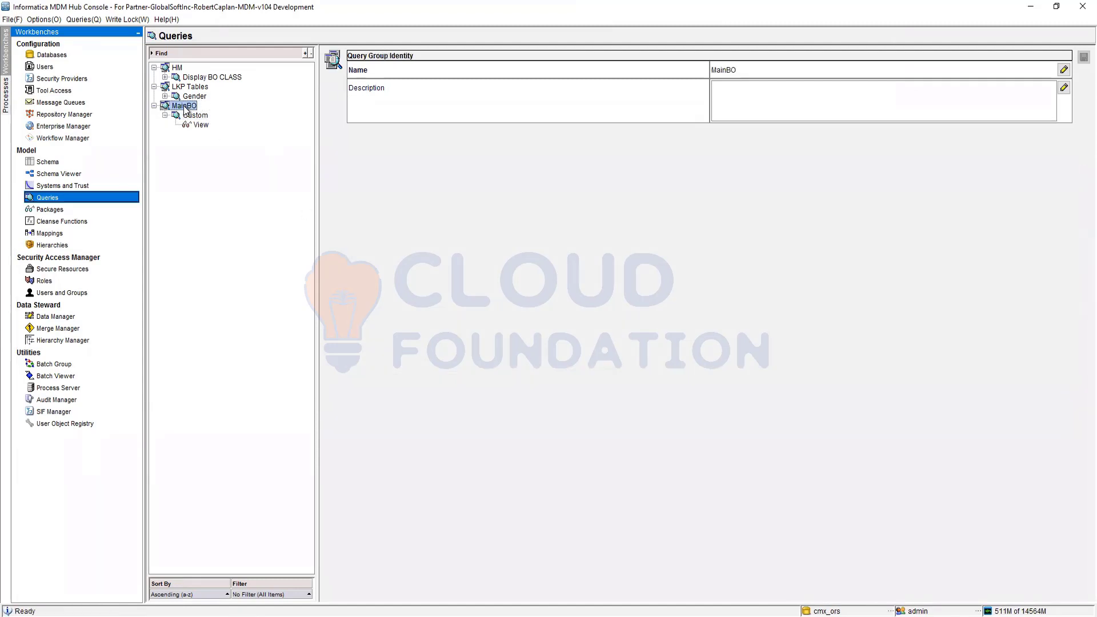
{"action": "right_click", "coordinate": [184, 106]}
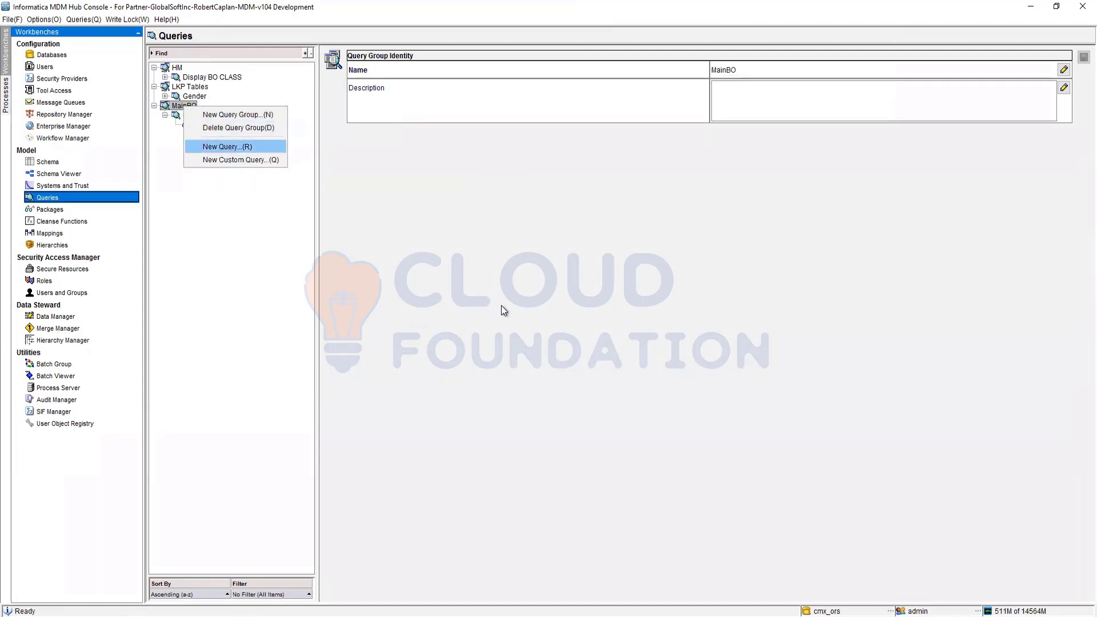
{"action": "left_click", "coordinate": [620, 398]}
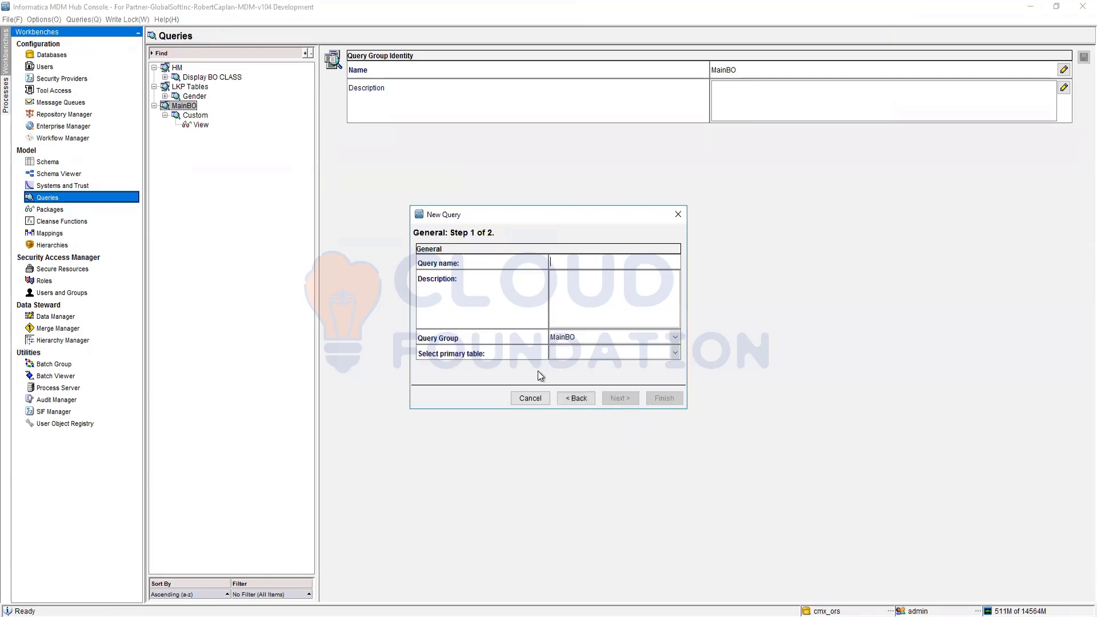
{"action": "left_click", "coordinate": [676, 353]}
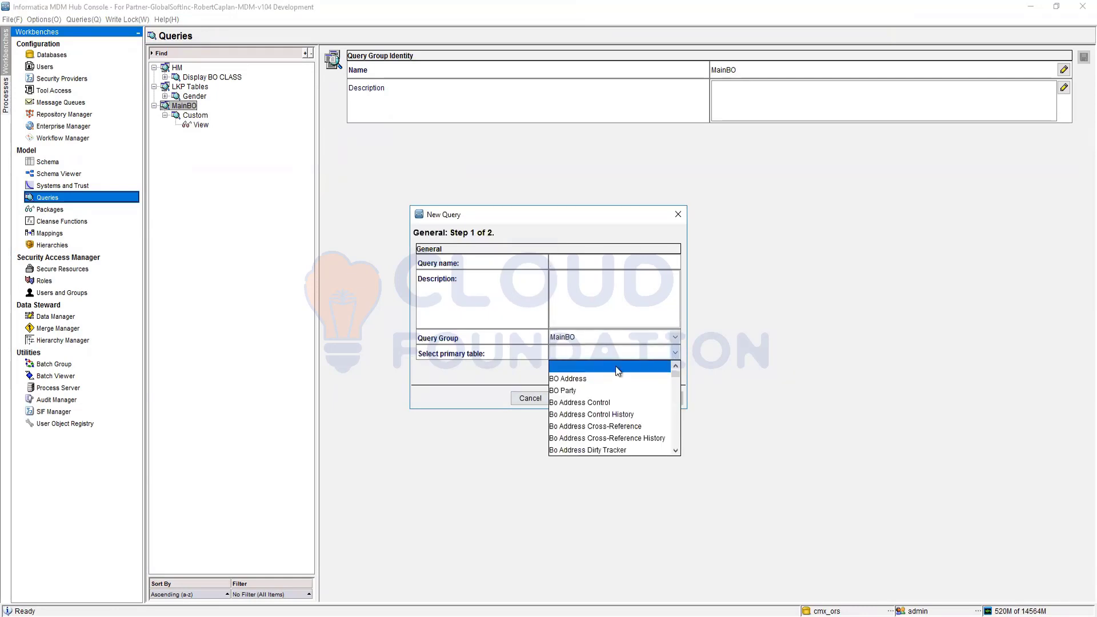
{"action": "scroll", "coordinate": [618, 411], "scroll_direction": "down", "scroll_amount": 2}
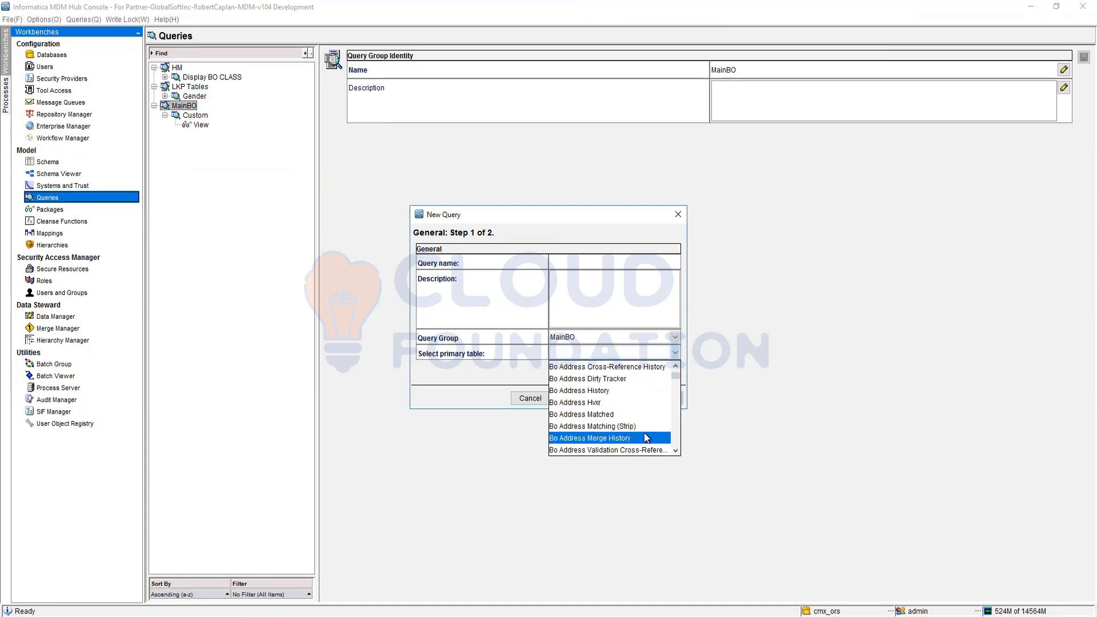
{"action": "scroll", "coordinate": [644, 433], "scroll_direction": "down", "scroll_amount": 1}
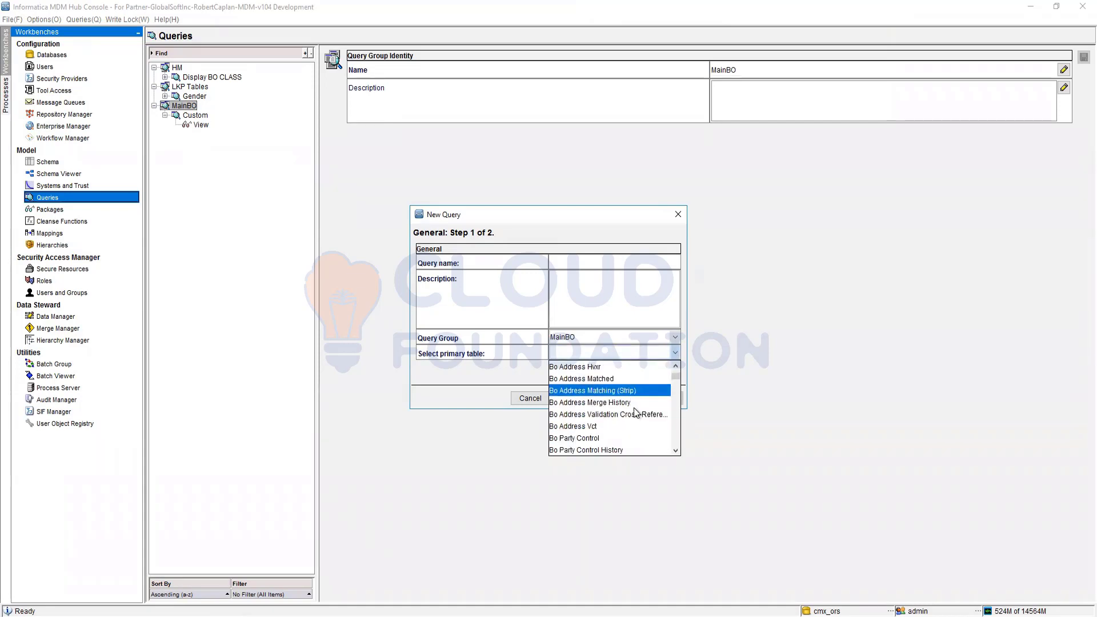
{"action": "scroll", "coordinate": [637, 423], "scroll_direction": "down", "scroll_amount": 1}
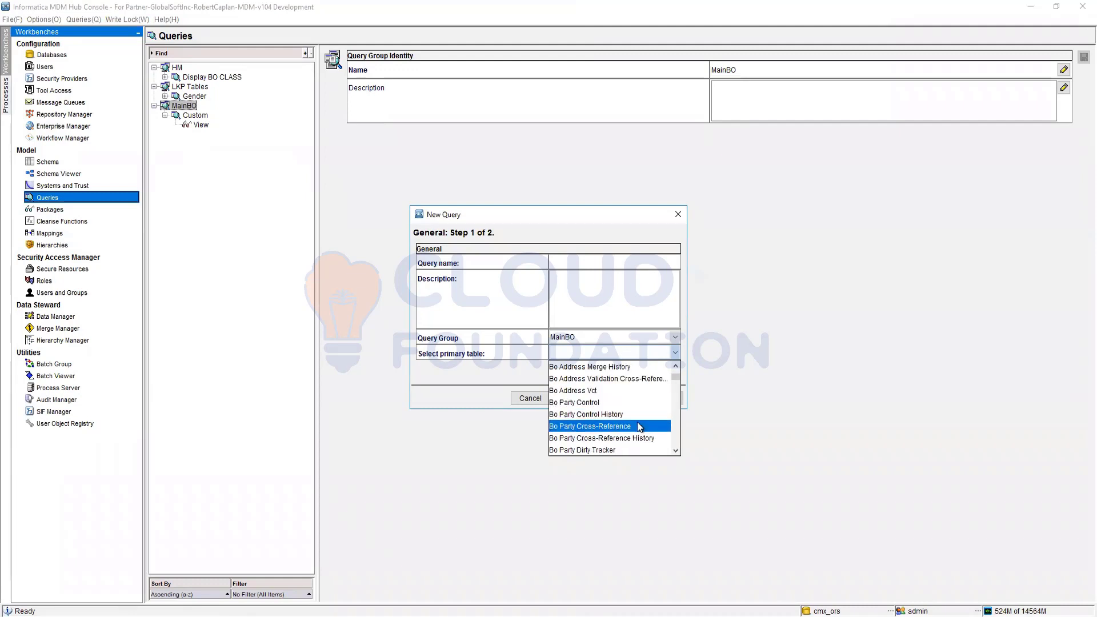
{"action": "scroll", "coordinate": [637, 420], "scroll_direction": "up", "scroll_amount": 4}
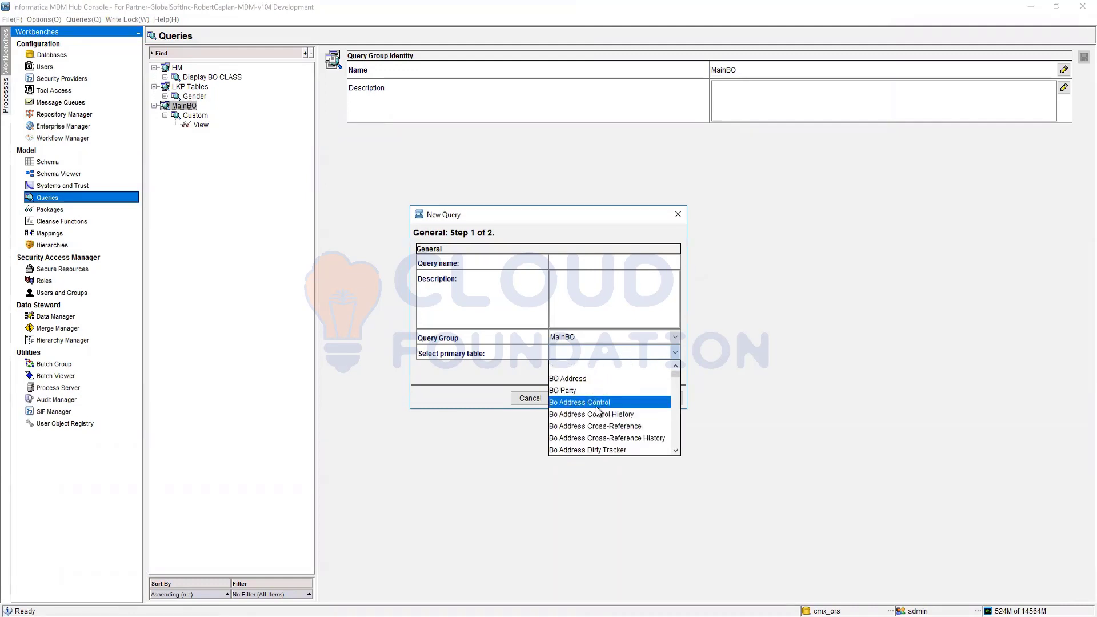
{"action": "left_click", "coordinate": [564, 390]}
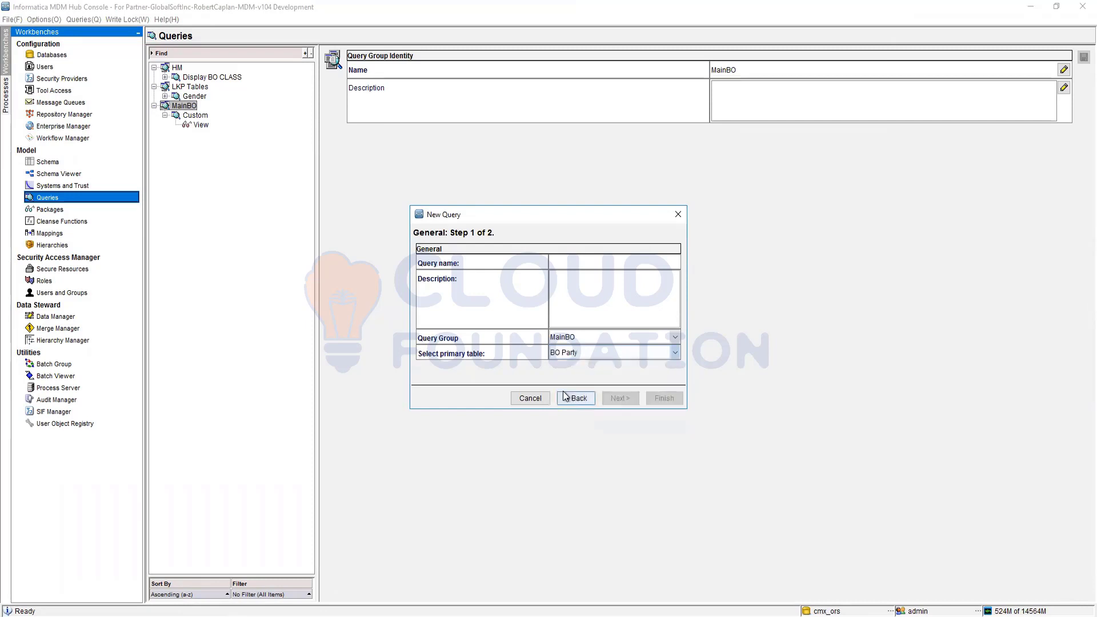
Step: Name the new query "Display Part"
{"action": "left_click", "coordinate": [584, 264]}
{"action": "type", "text": "bri"}
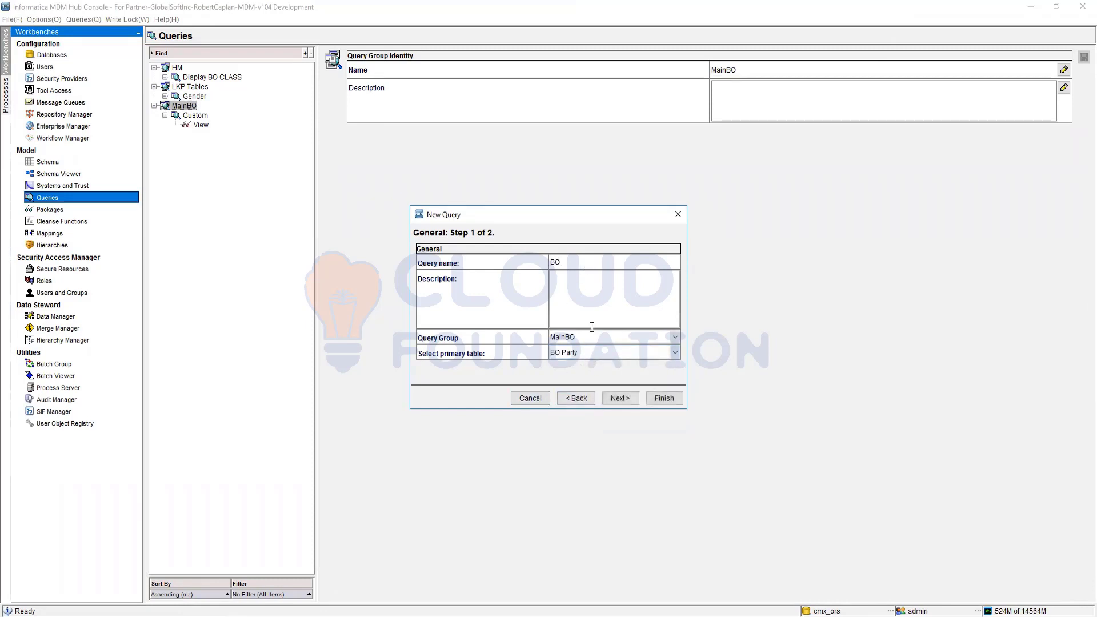
{"action": "key", "text": "BackSpace"}
{"action": "key", "text": "BackSpace"}
{"action": "key", "text": "BackSpace"}
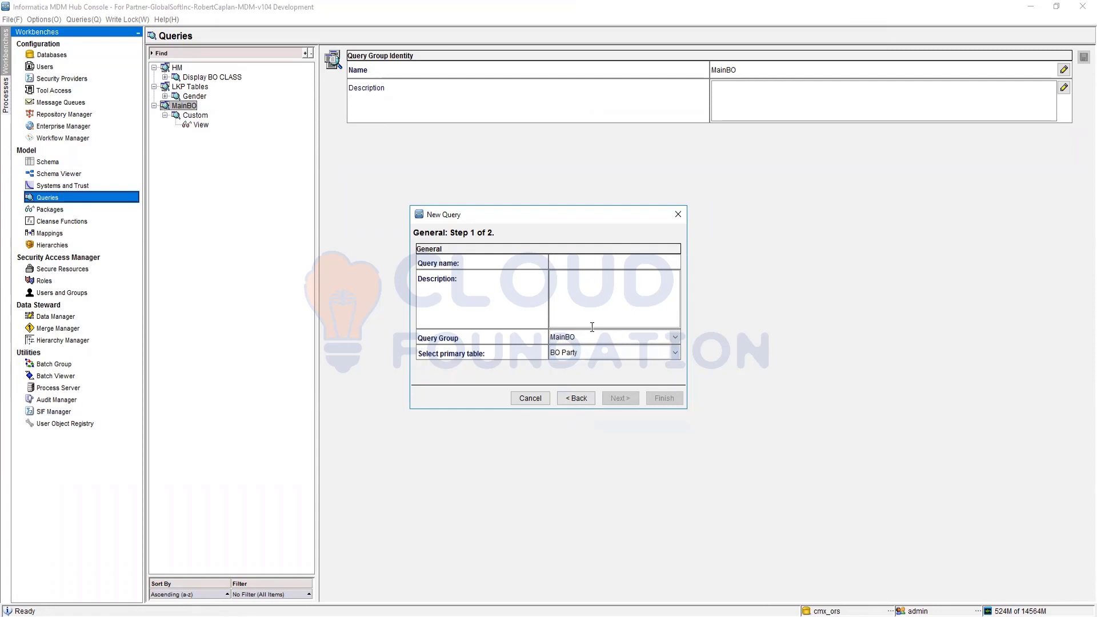
{"action": "type", "text": "Display P"}
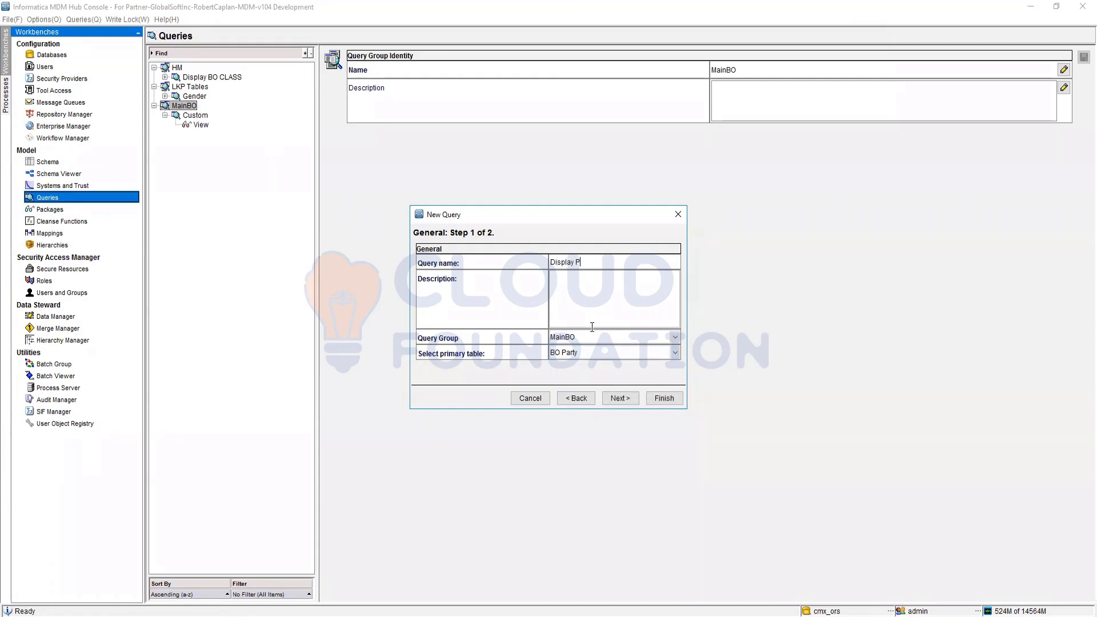
{"action": "type", "text": "arty"}
Step: Review the column list, keep all BO Party columns selected, and finish the new query
{"action": "left_click", "coordinate": [614, 399]}
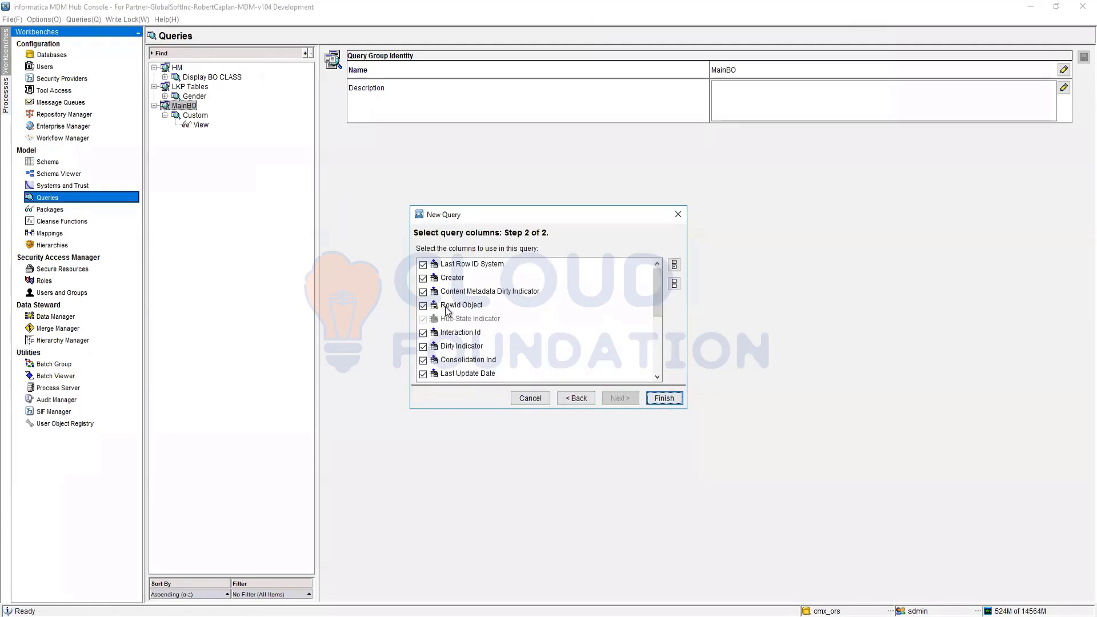
{"action": "scroll", "coordinate": [443, 326], "scroll_direction": "down", "scroll_amount": 5}
{"action": "scroll", "coordinate": [443, 337], "scroll_direction": "up", "scroll_amount": 5}
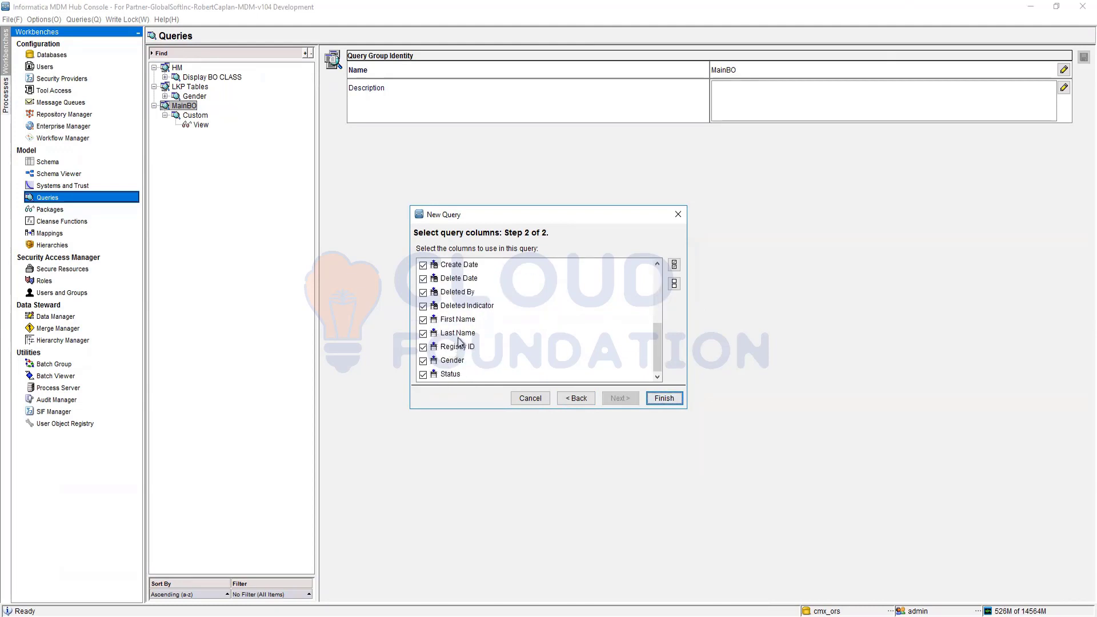
{"action": "scroll", "coordinate": [461, 343], "scroll_direction": "up", "scroll_amount": 1}
{"action": "left_click", "coordinate": [673, 400]}
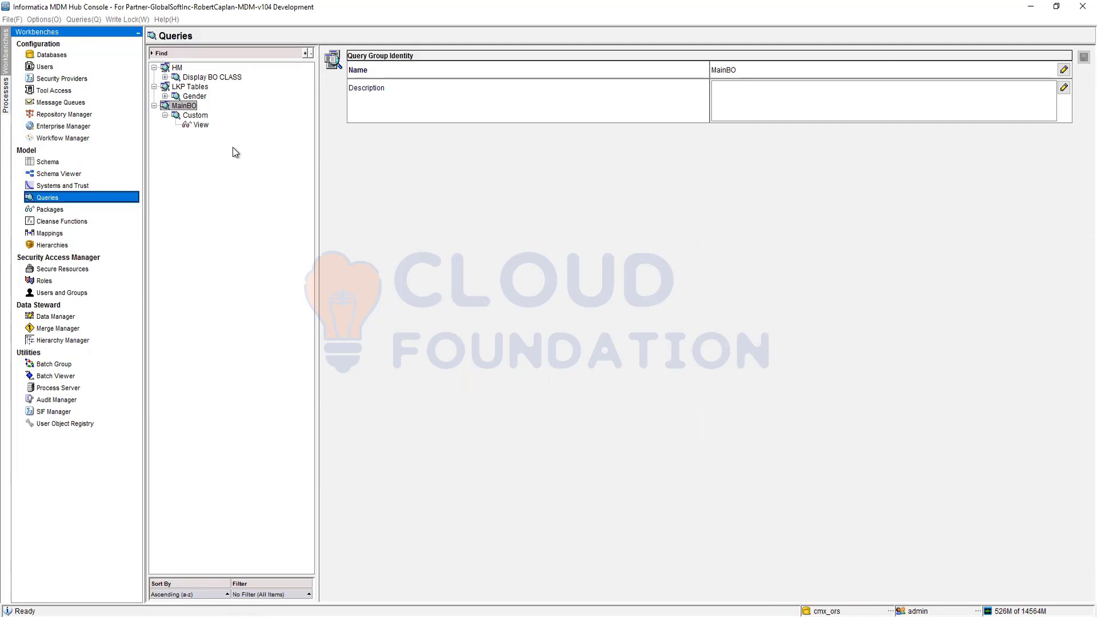
Step: Open the Display Party query in the MainBO group and enlarge its table diagram area to show all BO Party columns
{"action": "left_click", "coordinate": [193, 117]}
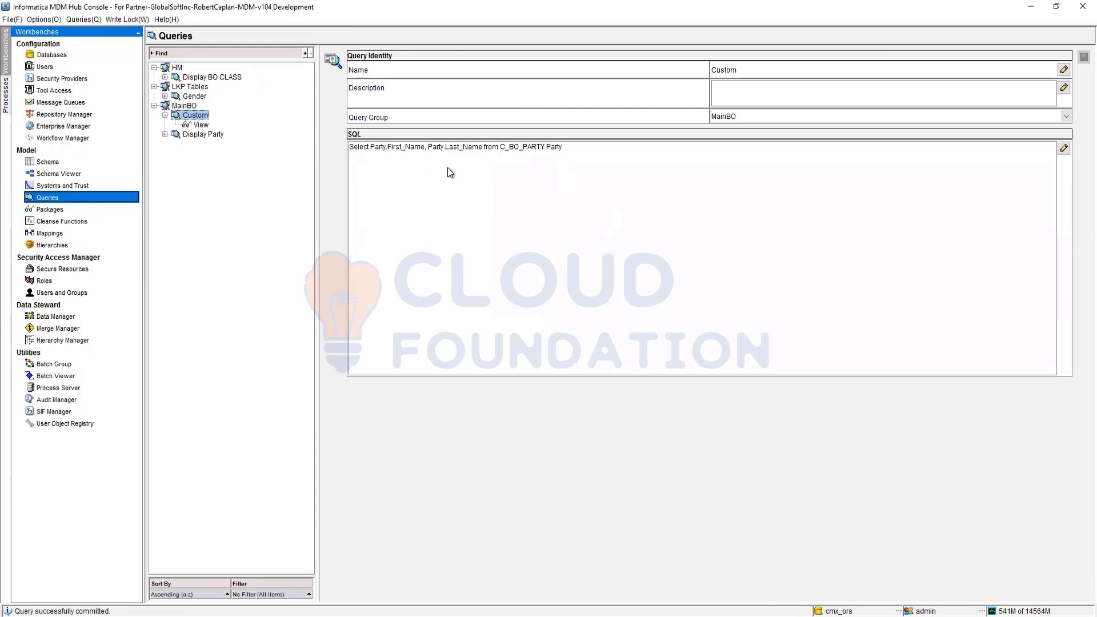
{"action": "left_click", "coordinate": [198, 136]}
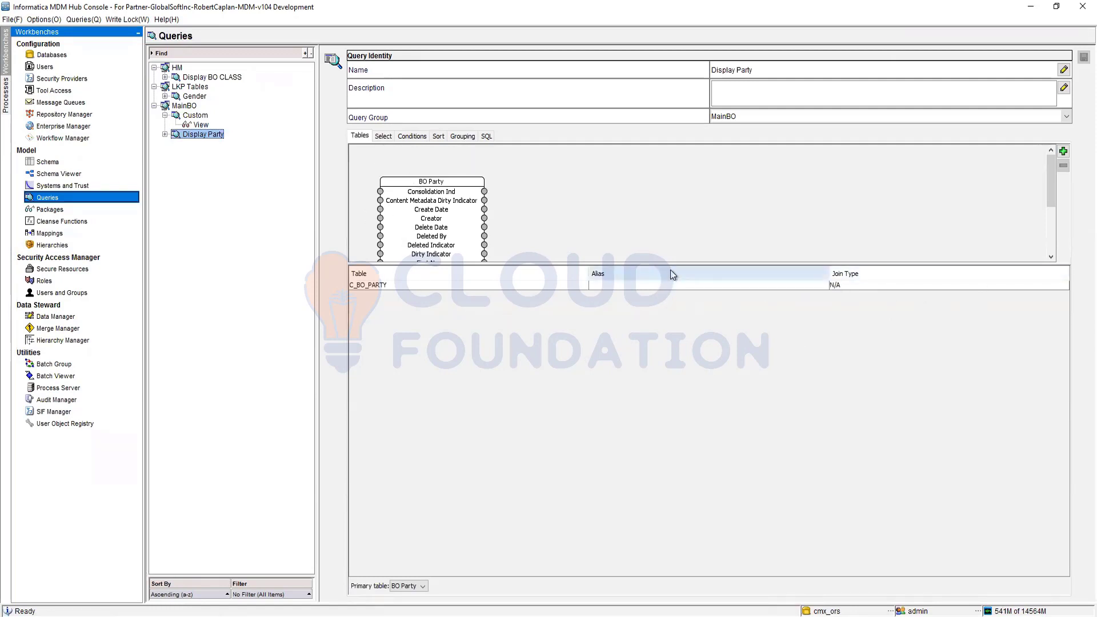
{"action": "left_click_drag", "start_coordinate": [672, 264], "coordinate": [677, 372]}
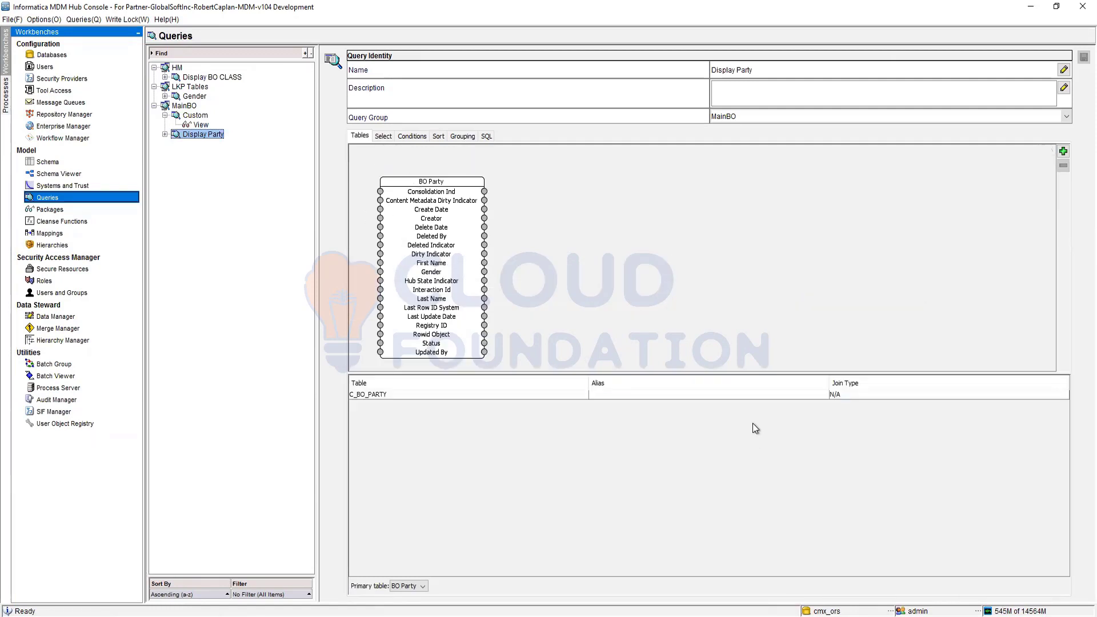
Step: Add the BO Address table to the query with the Rowid Object - PartyID foreign key and place it to the right of BO Party
{"action": "left_click", "coordinate": [1065, 153]}
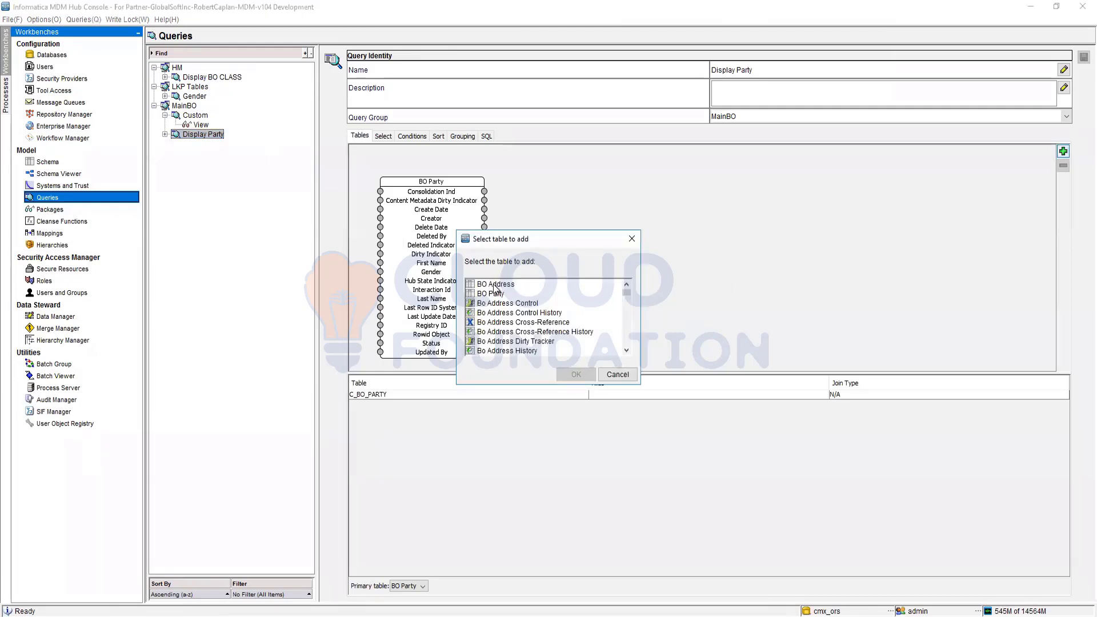
{"action": "left_click", "coordinate": [495, 285]}
{"action": "left_click", "coordinate": [576, 377]}
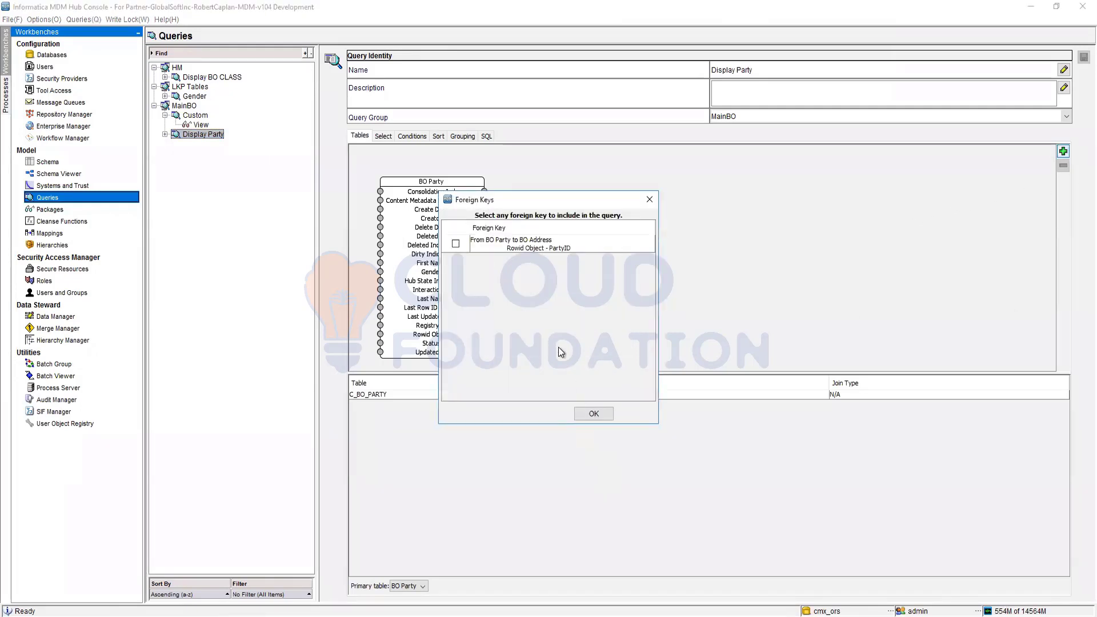
{"action": "left_click", "coordinate": [454, 245]}
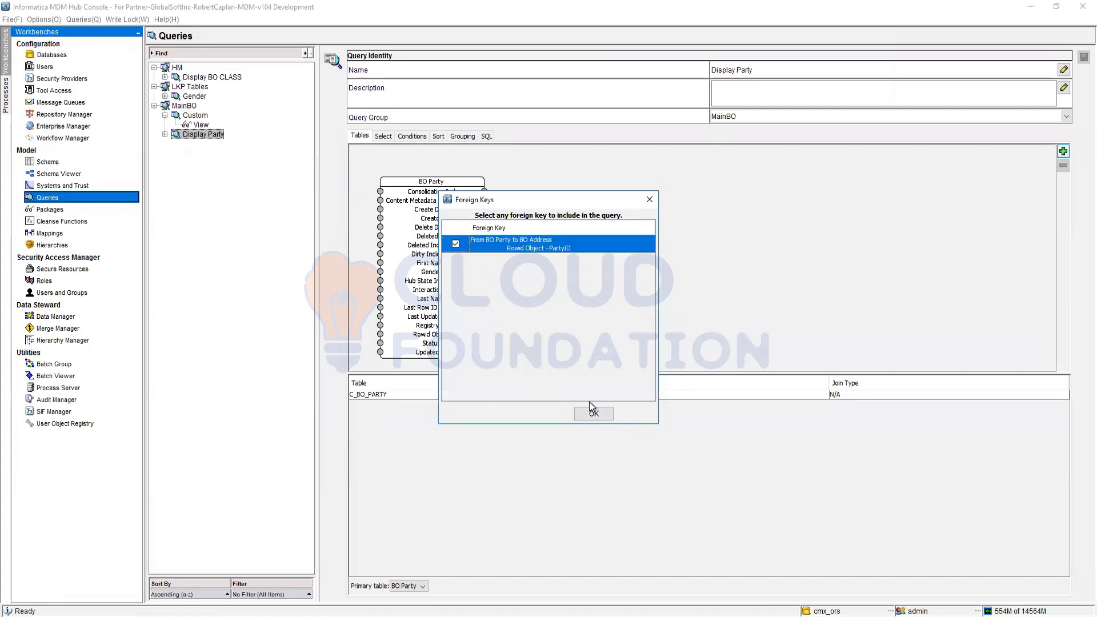
{"action": "left_click", "coordinate": [593, 413]}
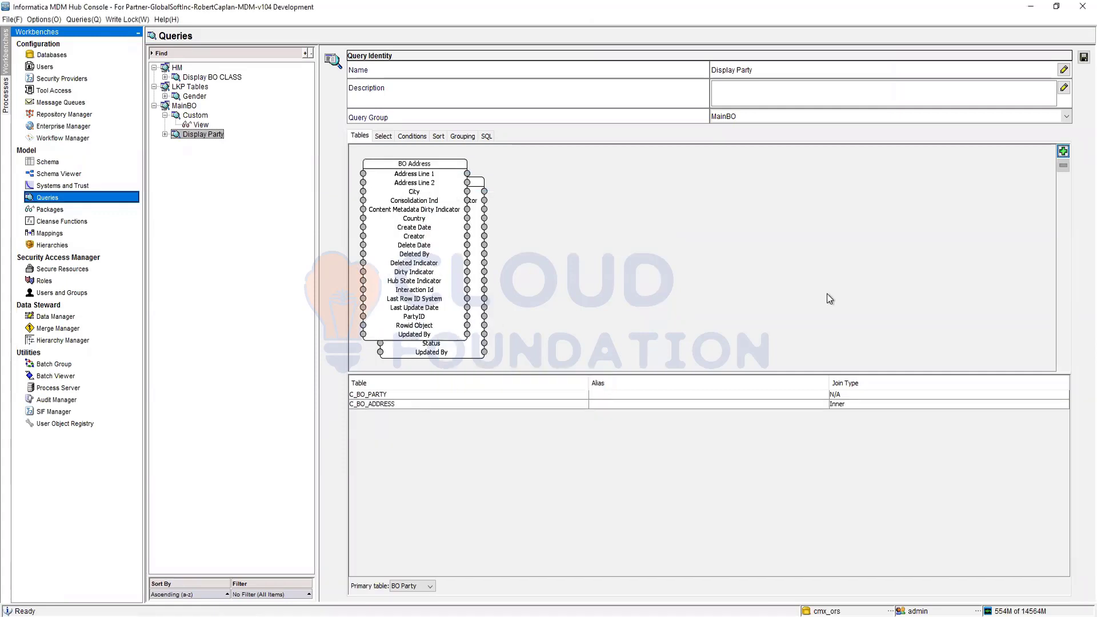
{"action": "left_click_drag", "start_coordinate": [416, 163], "coordinate": [699, 180]}
{"action": "left_click", "coordinate": [842, 328]}
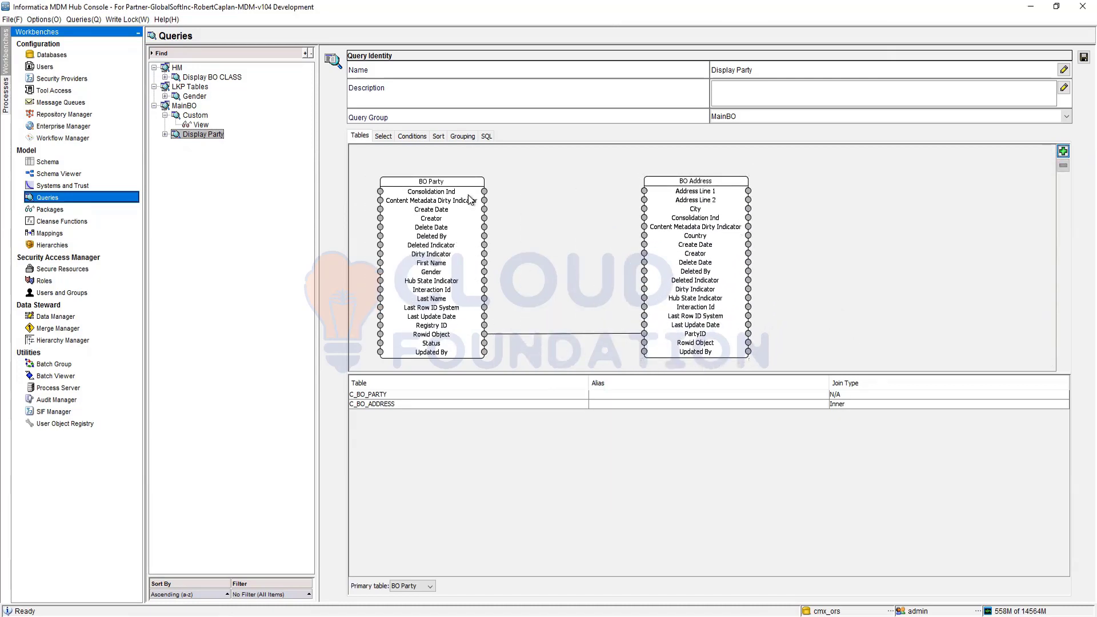
Step: Add the BO Address columns PartyID, Address Line 1, Address Line 2, Country and City to the query's selected columns
{"action": "left_click", "coordinate": [383, 136]}
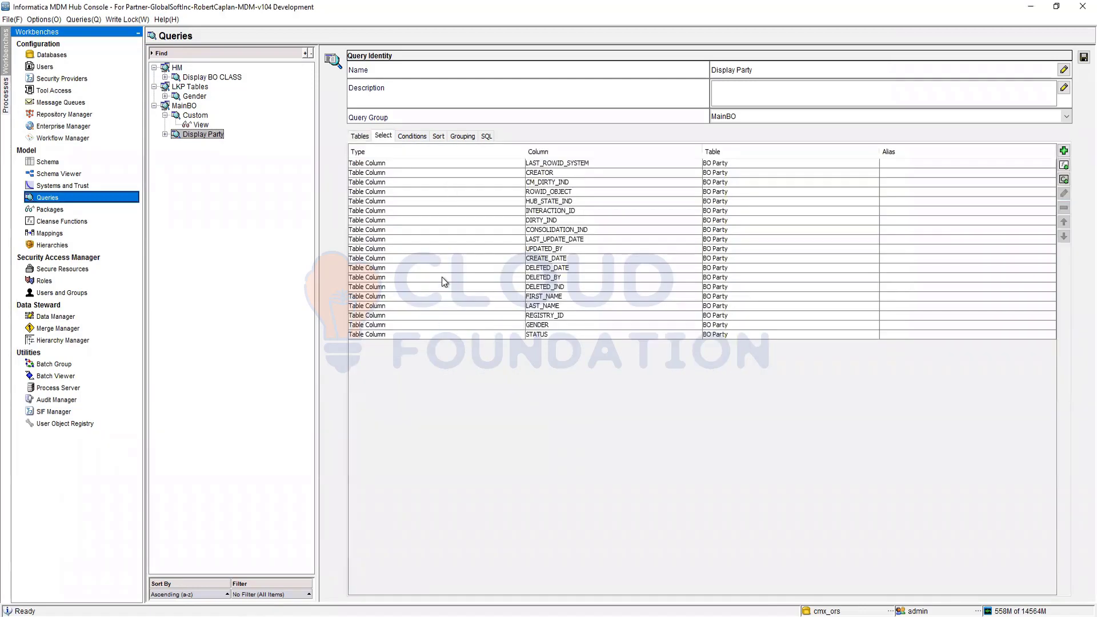
{"action": "left_click", "coordinate": [1064, 151]}
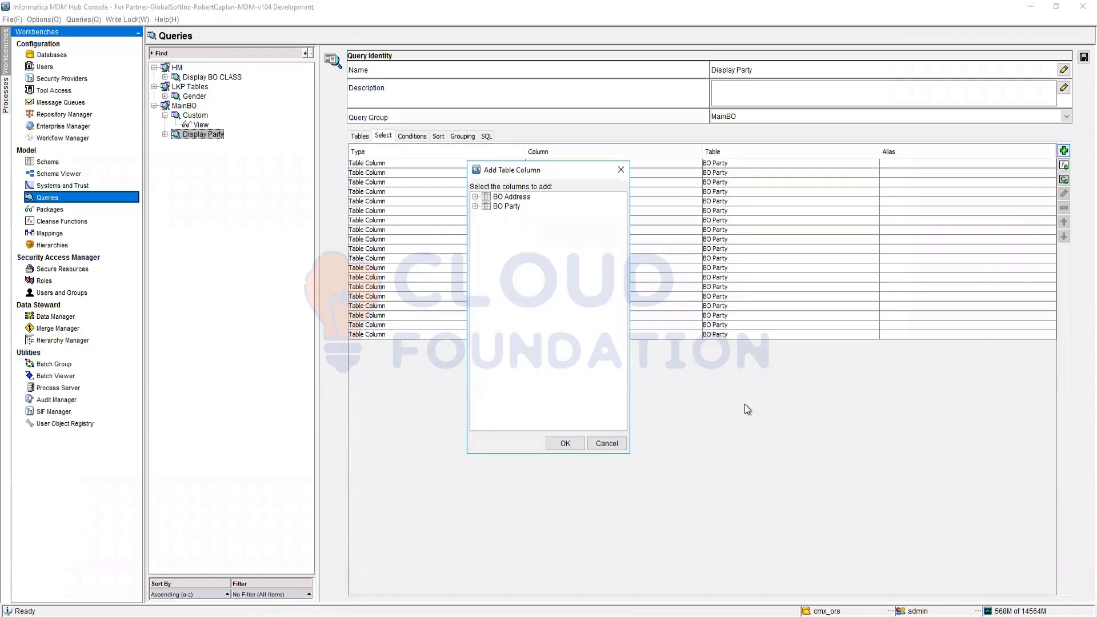
{"action": "left_click", "coordinate": [475, 197]}
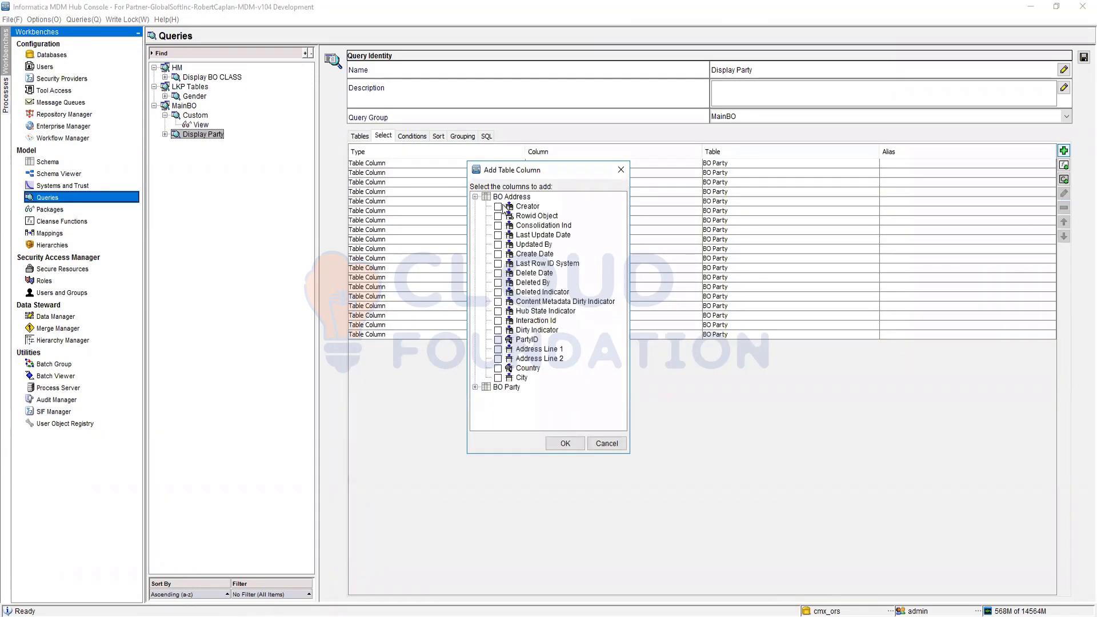
{"action": "left_click", "coordinate": [498, 340]}
{"action": "left_click", "coordinate": [498, 350]}
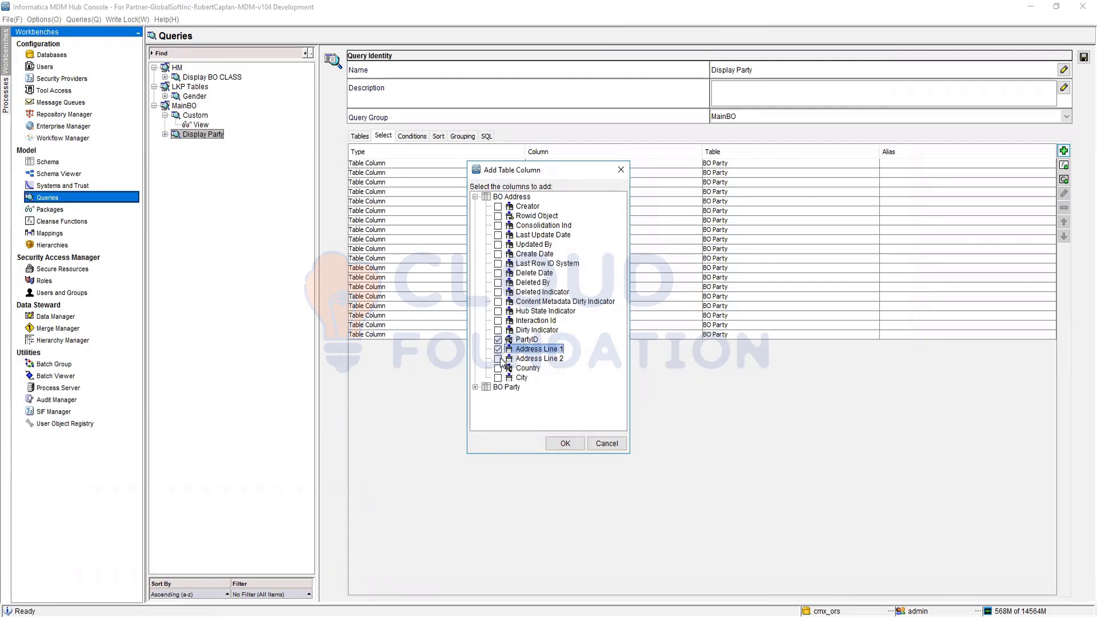
{"action": "left_click", "coordinate": [498, 359]}
{"action": "left_click", "coordinate": [499, 369]}
{"action": "left_click", "coordinate": [498, 378]}
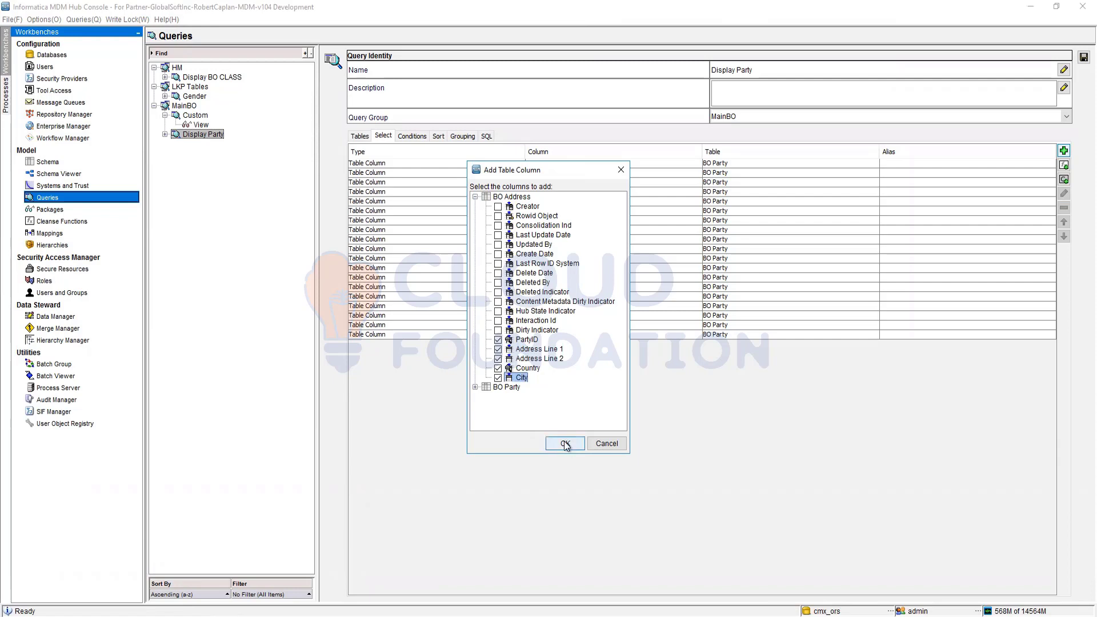
{"action": "left_click", "coordinate": [565, 444]}
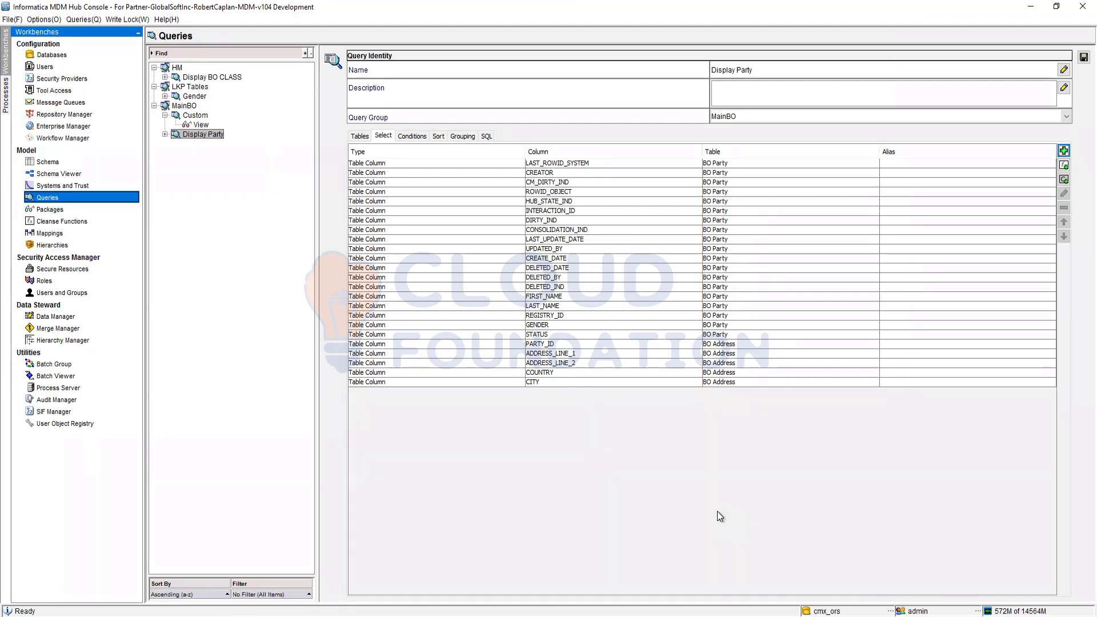
Step: Review the query's conditions, sort and grouping settings, and examine the full generated SQL statement
{"action": "left_click", "coordinate": [407, 137]}
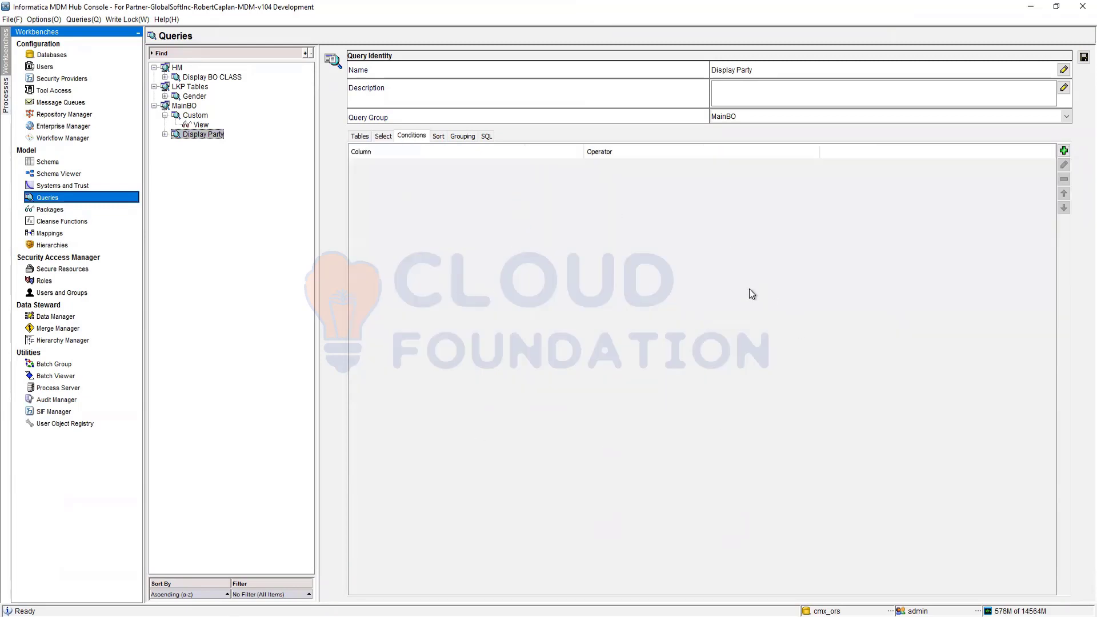
{"action": "left_click", "coordinate": [439, 138]}
{"action": "left_click", "coordinate": [463, 137]}
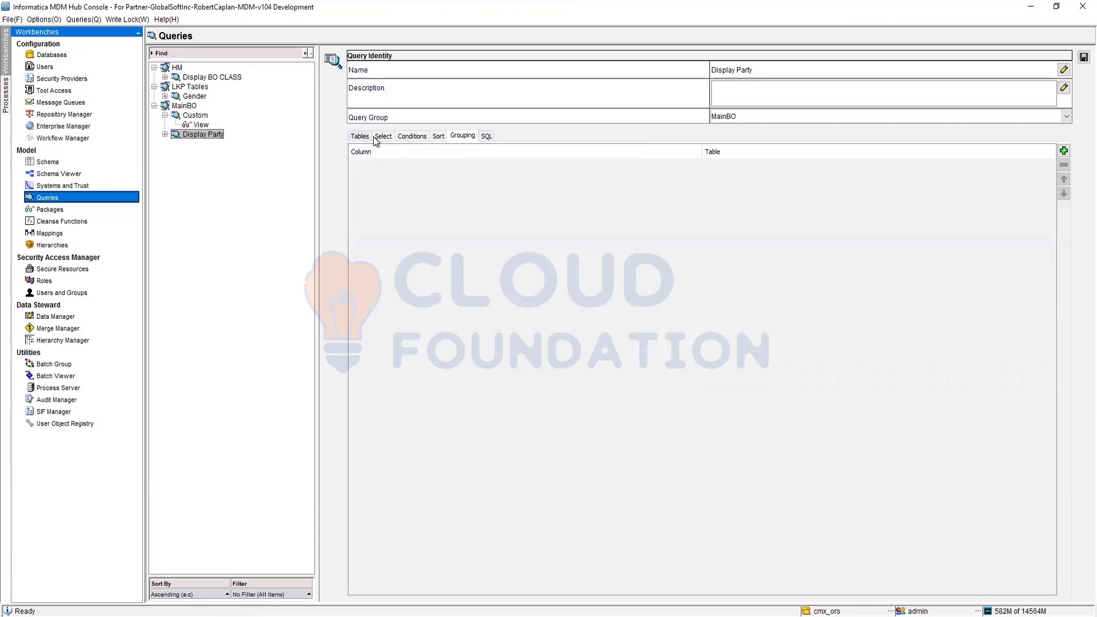
{"action": "left_click", "coordinate": [487, 136]}
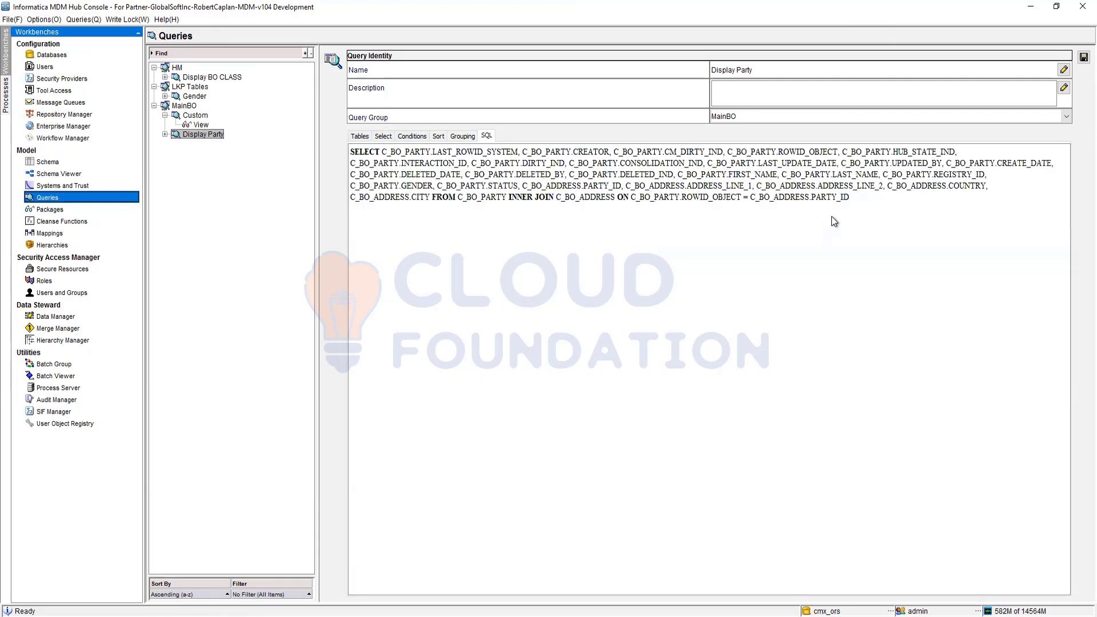
{"action": "left_click_drag", "start_coordinate": [866, 200], "coordinate": [369, 149]}
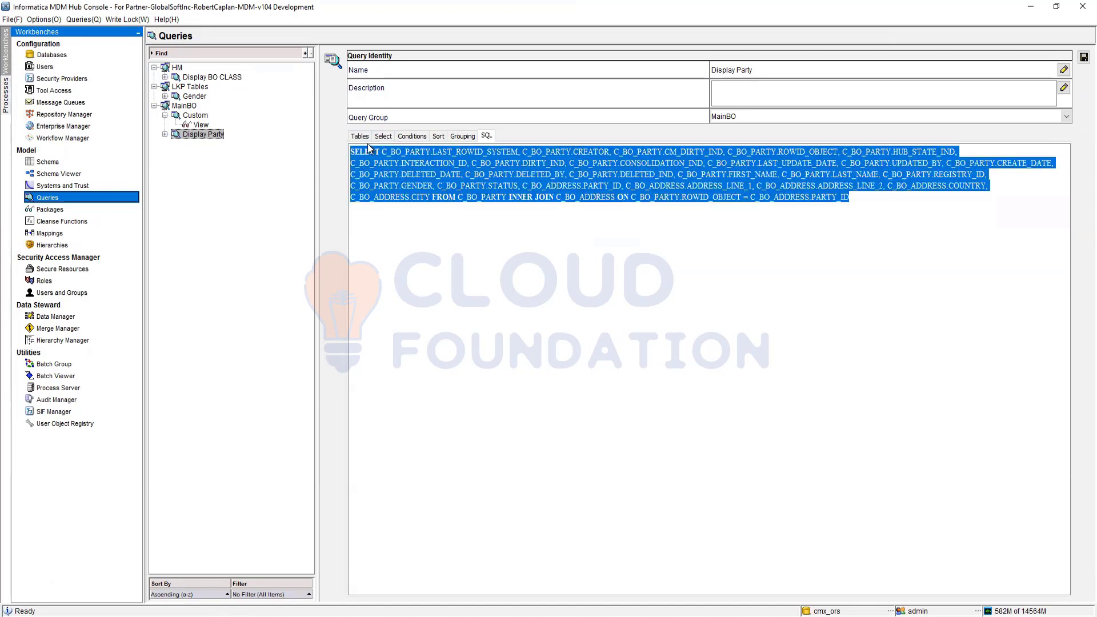
{"action": "left_click", "coordinate": [673, 375]}
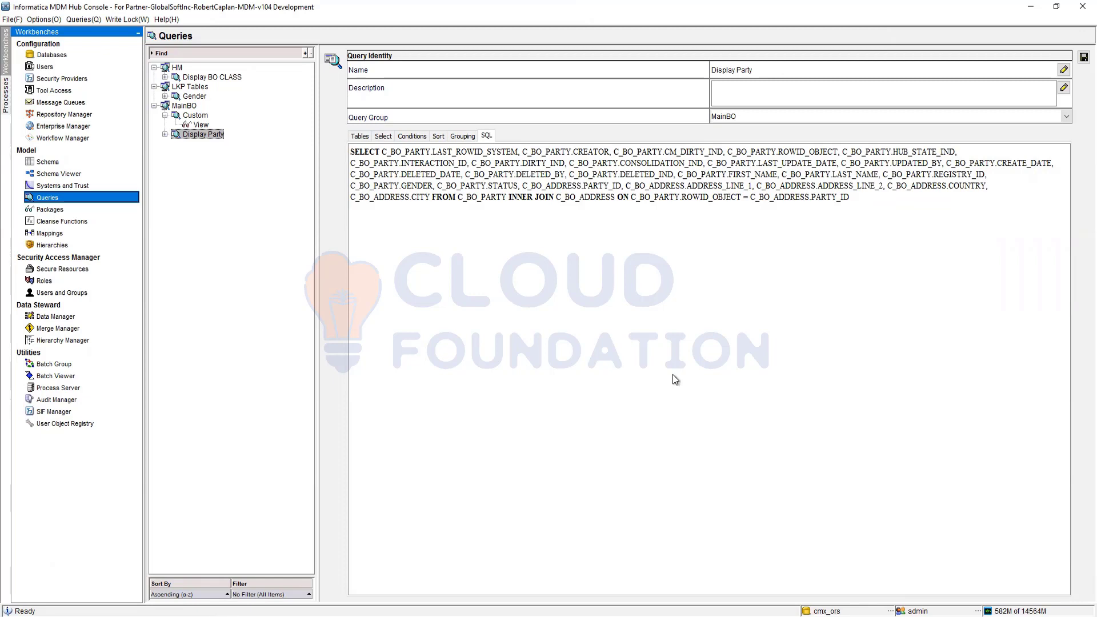
{"action": "left_click", "coordinate": [409, 137]}
{"action": "left_click", "coordinate": [382, 136]}
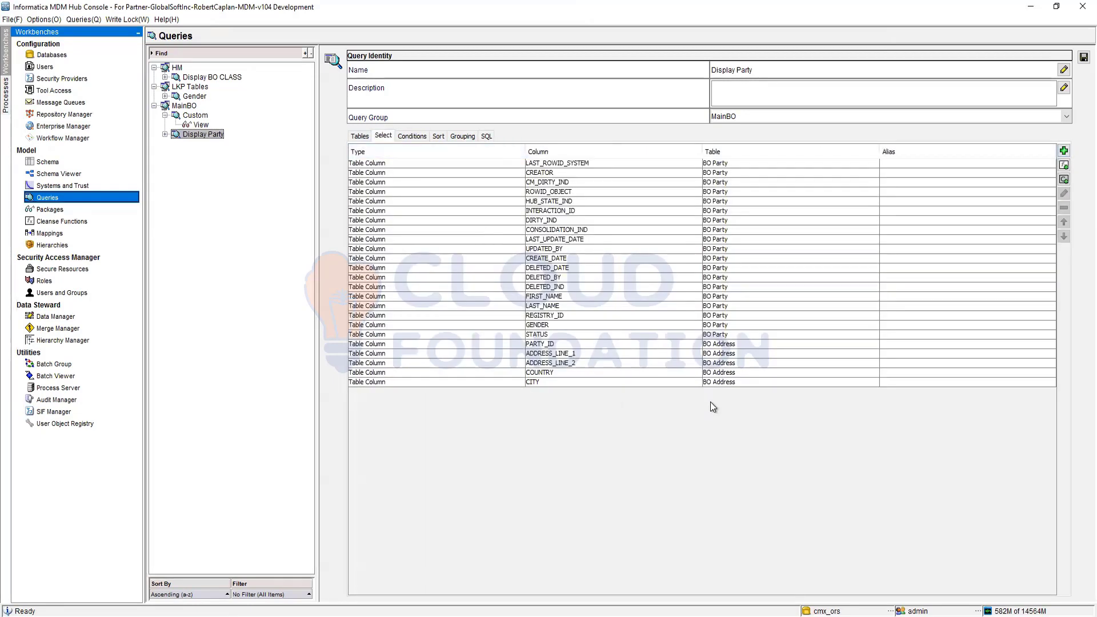
{"action": "left_click", "coordinate": [736, 346]}
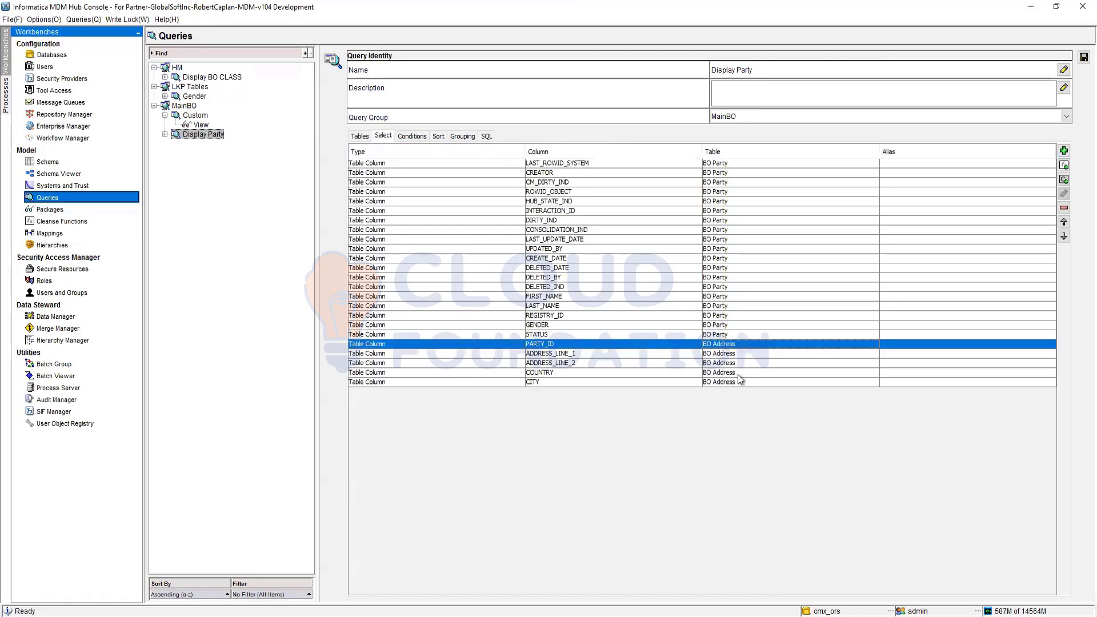
{"action": "left_click", "coordinate": [743, 381], "text": "shift"}
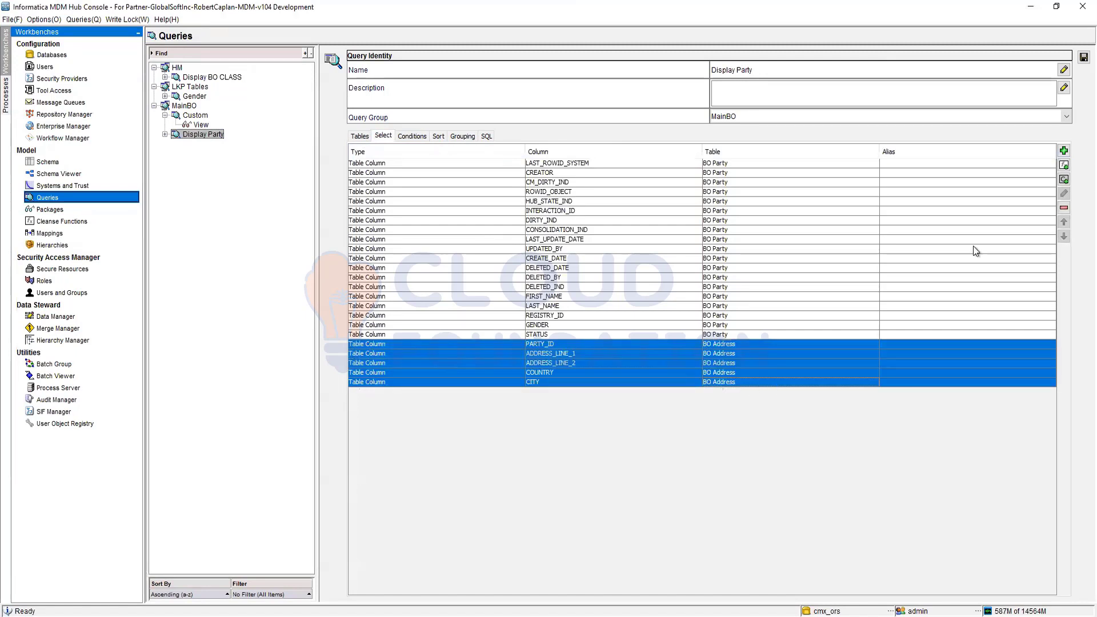
{"action": "left_click", "coordinate": [1064, 208]}
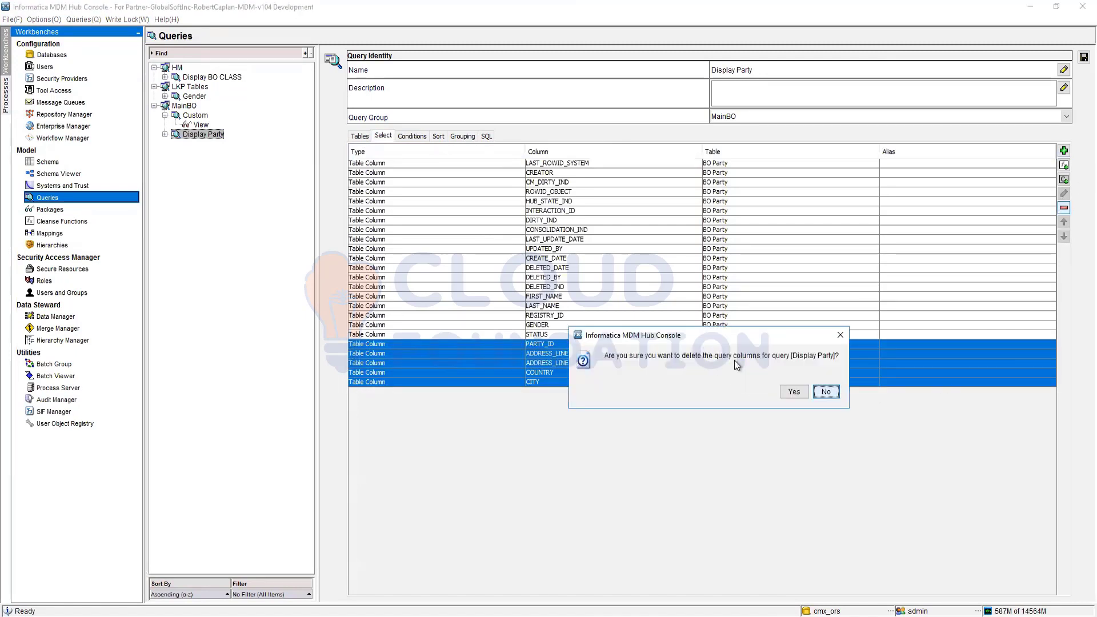
{"action": "left_click", "coordinate": [826, 392]}
Step: Examine the join between BO Party and BO Address and the join types available for C_BO_ADDRESS
{"action": "left_click", "coordinate": [360, 137]}
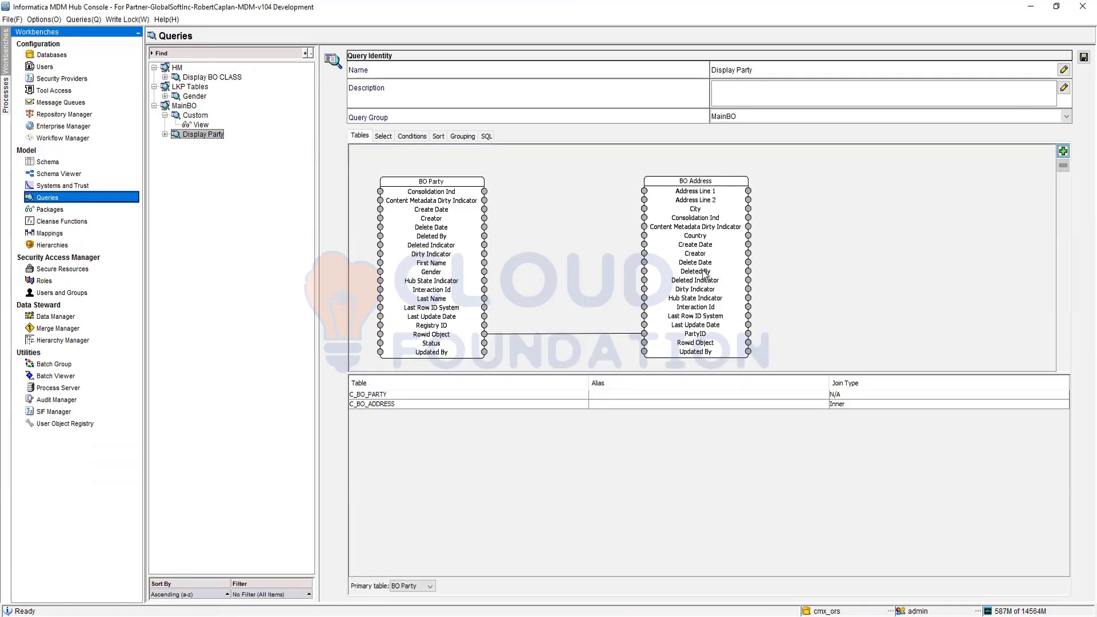
{"action": "left_click", "coordinate": [885, 412]}
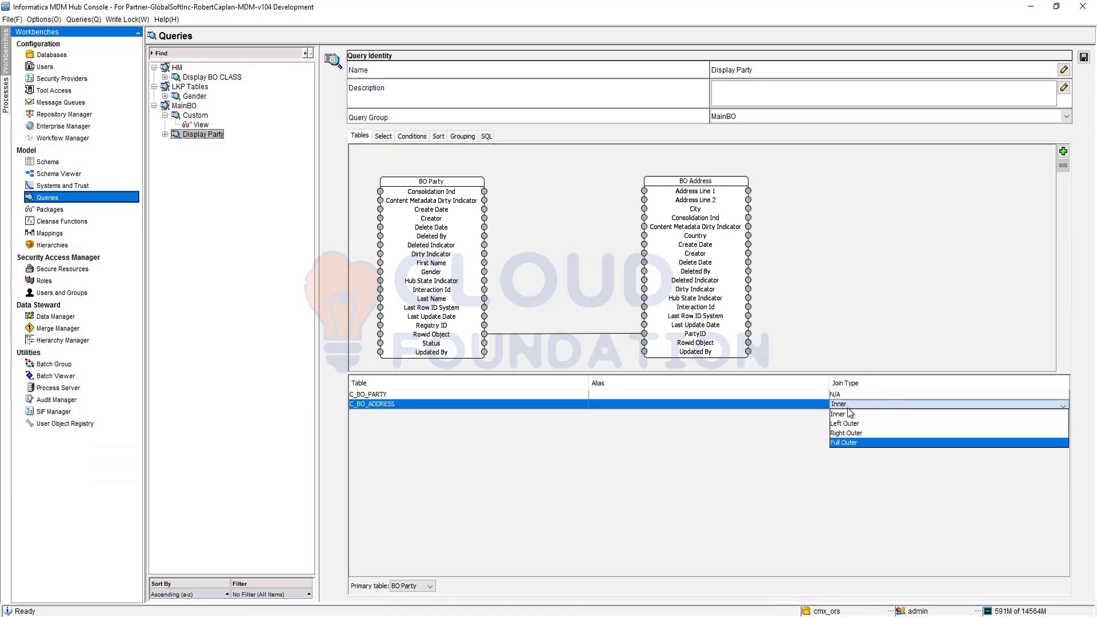
{"action": "left_click", "coordinate": [641, 446]}
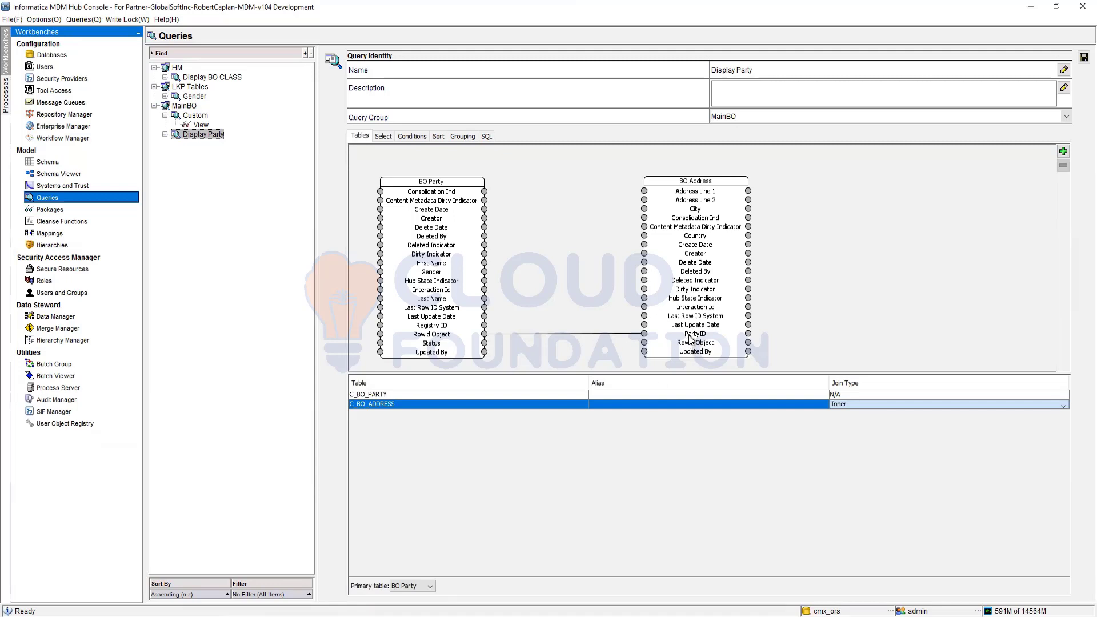
Step: Remove the PARTY_ID column of BO Address from the query's selected columns
{"action": "left_click", "coordinate": [384, 136]}
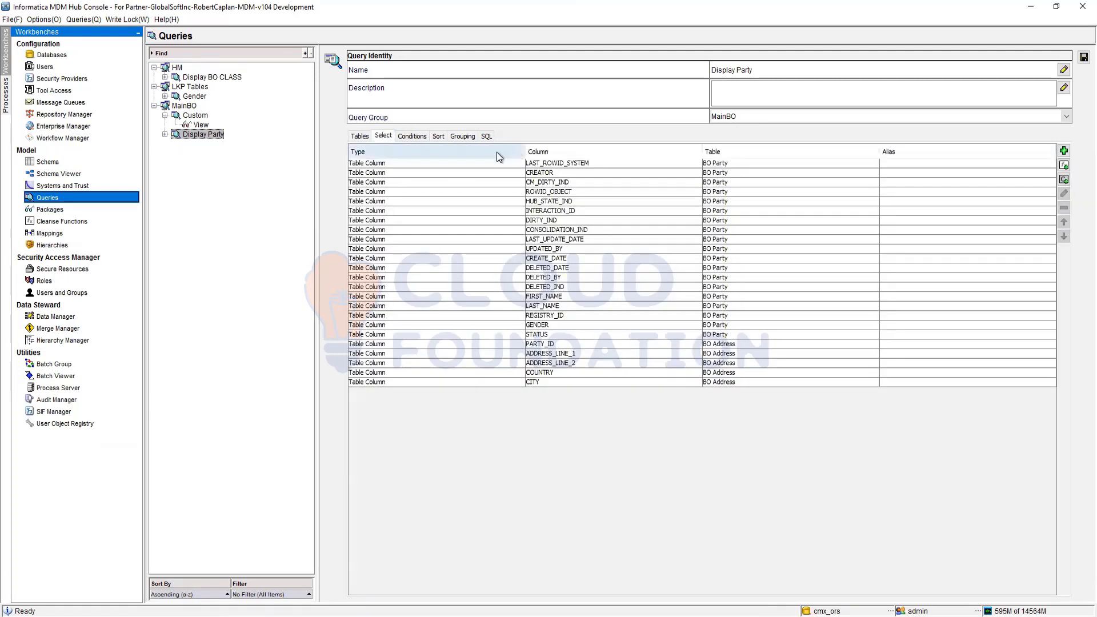
{"action": "left_click", "coordinate": [675, 343]}
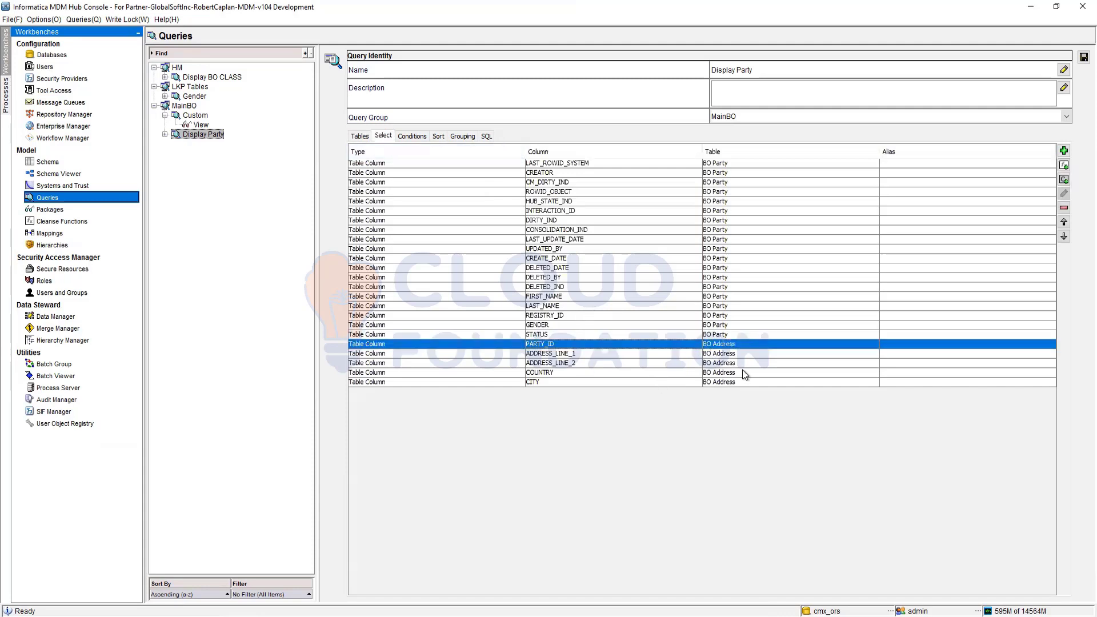
{"action": "left_click", "coordinate": [1064, 207]}
{"action": "left_click", "coordinate": [797, 394]}
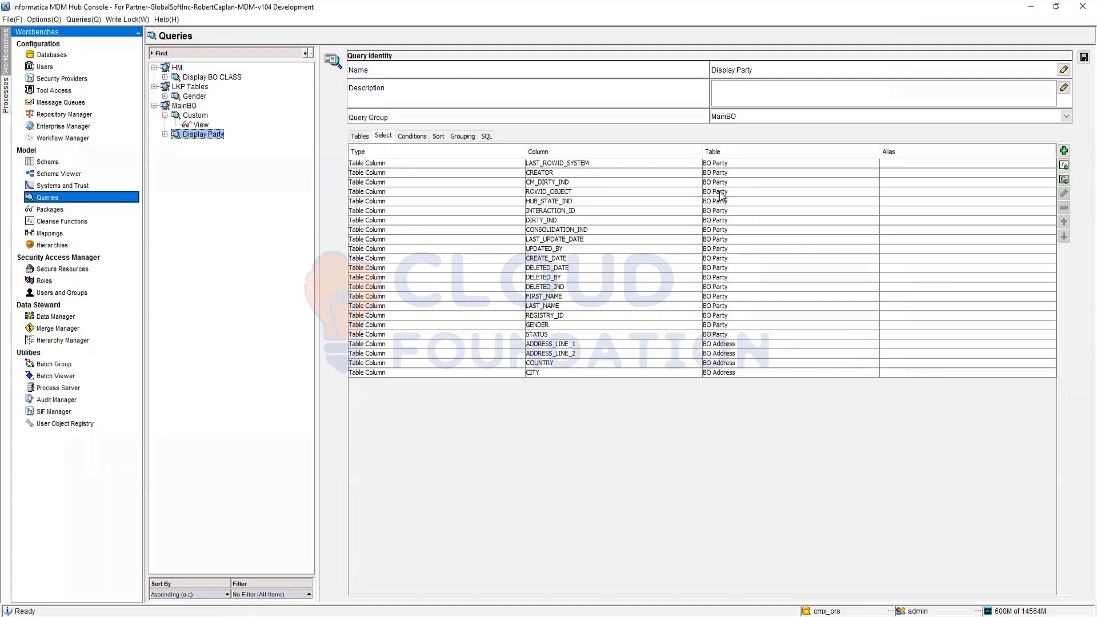
Step: Delete the consecutive BO Party columns from INTERACTION_ID through DELETED_IND from the query's column list
{"action": "left_click", "coordinate": [549, 287]}
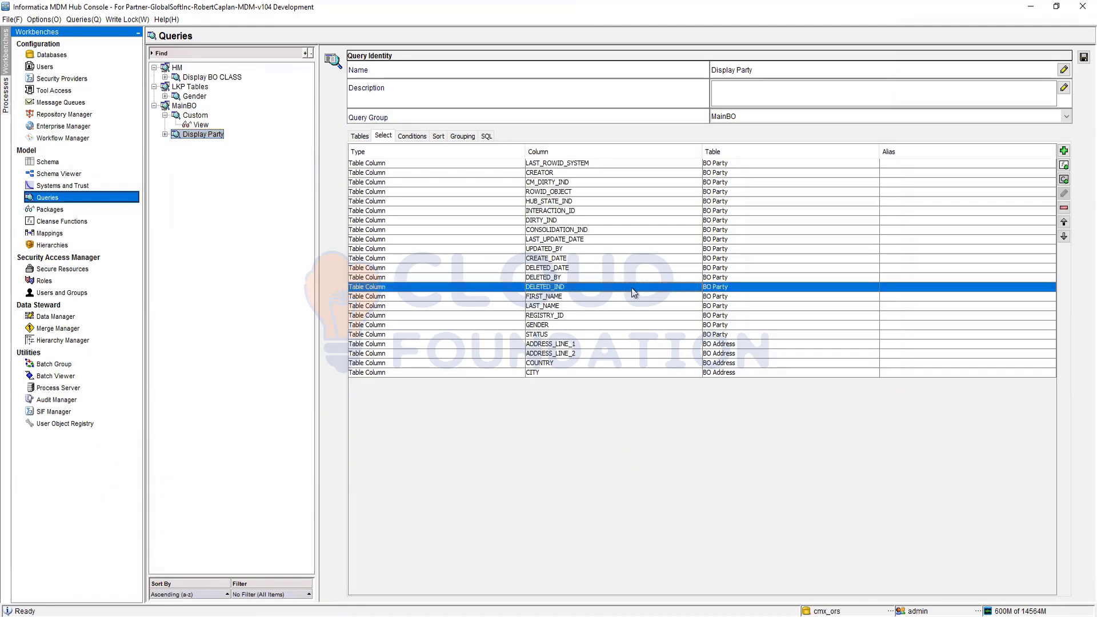
{"action": "left_click", "coordinate": [549, 201], "text": "shift"}
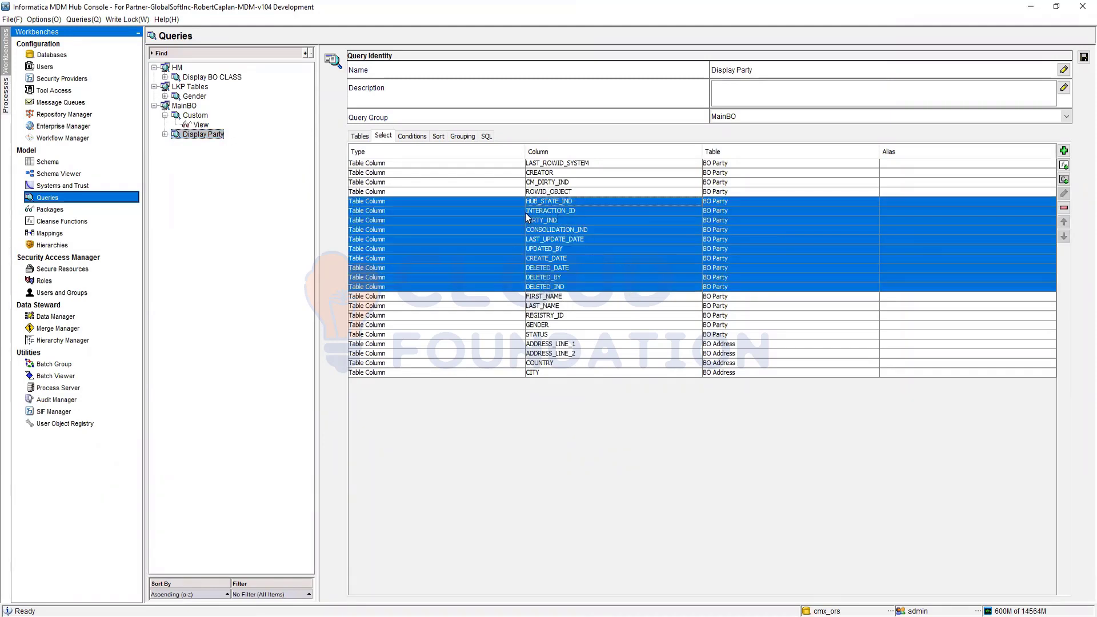
{"action": "left_click", "coordinate": [555, 211], "text": "shift"}
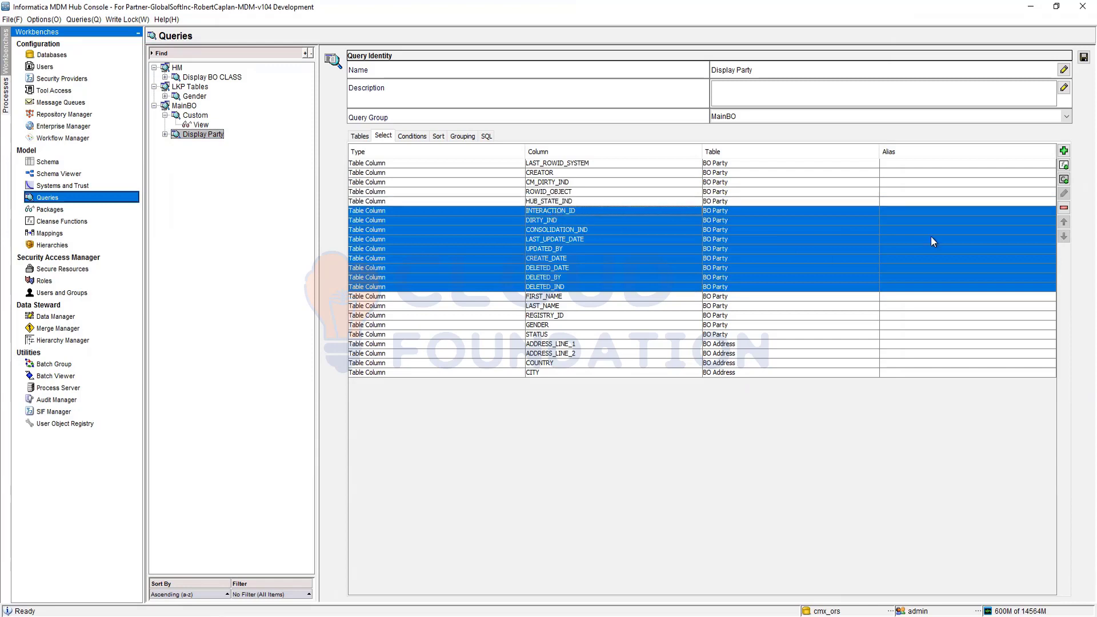
{"action": "left_click", "coordinate": [1064, 208]}
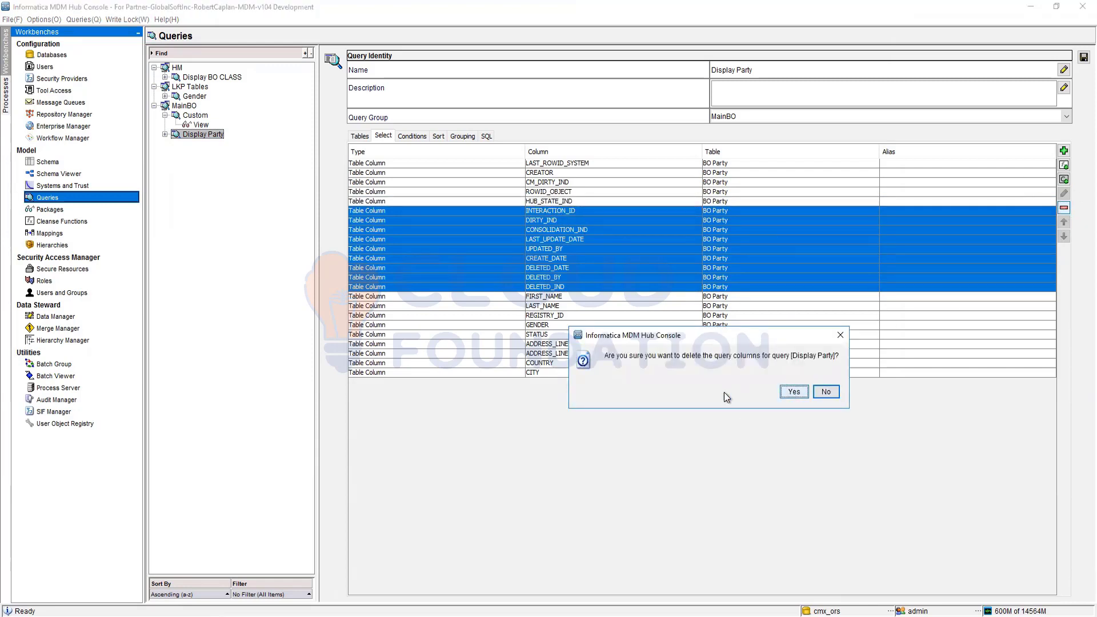
{"action": "key", "text": "Return"}
Step: Delete the CREATOR and CM_DIRTY_IND columns of BO Party from the Display Party query's column list
{"action": "left_click", "coordinate": [551, 182]}
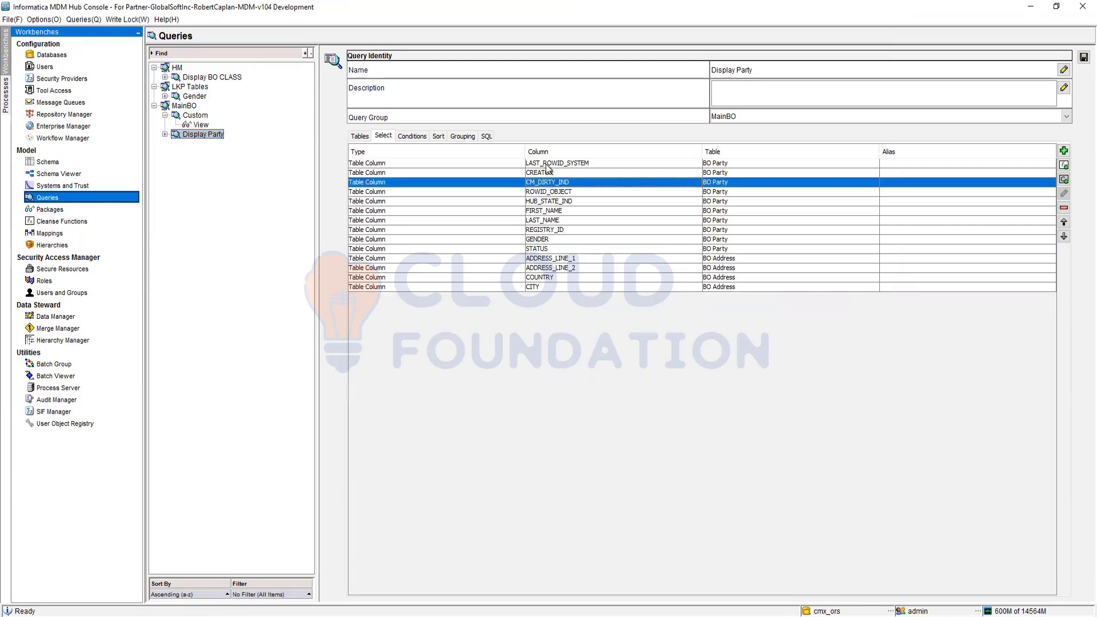
{"action": "left_click", "coordinate": [547, 167], "text": "shift"}
{"action": "left_click", "coordinate": [554, 170], "text": "shift"}
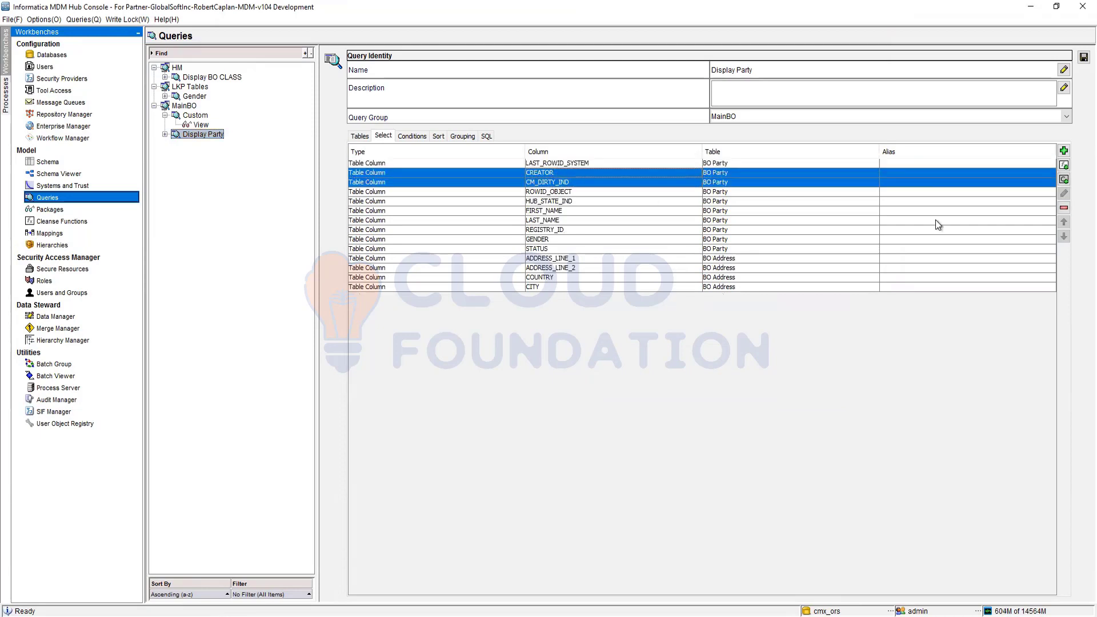
{"action": "left_click", "coordinate": [1064, 208]}
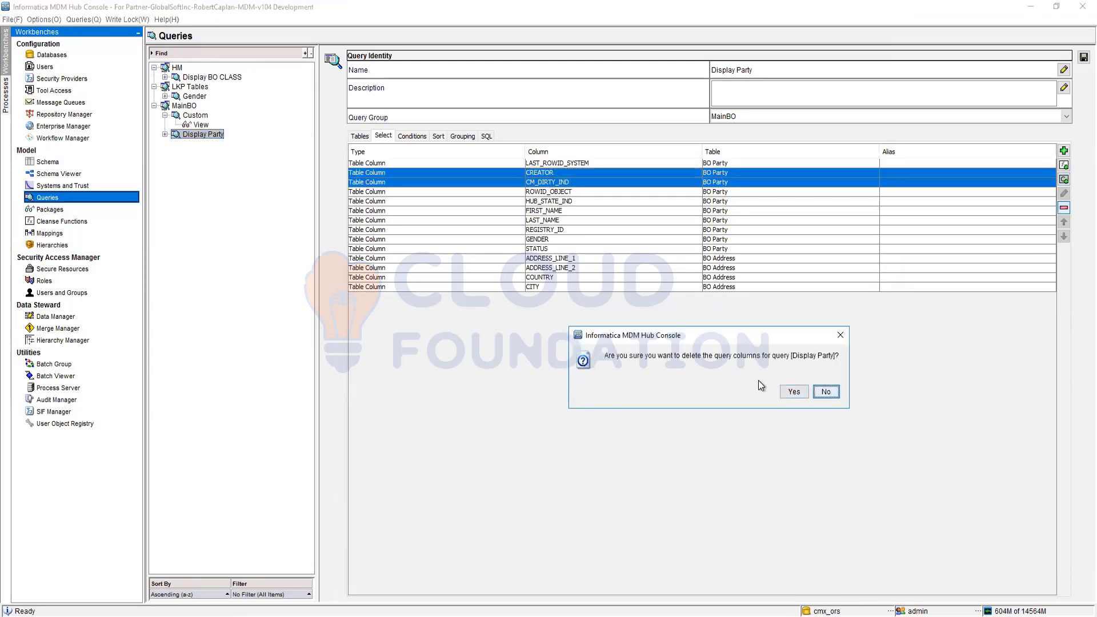
{"action": "left_click", "coordinate": [794, 392]}
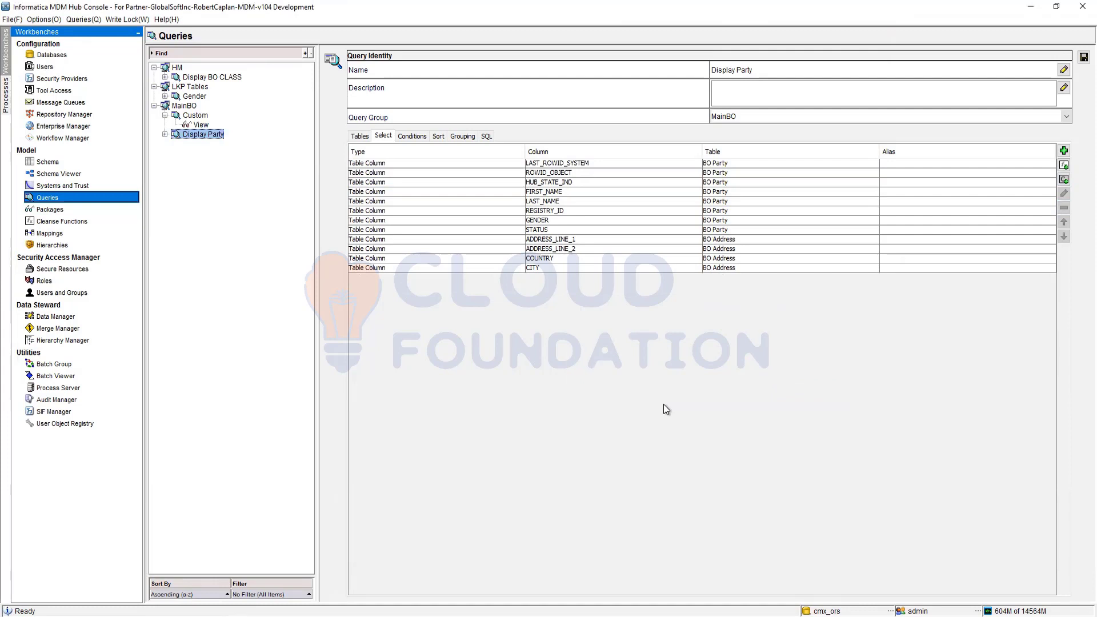
Step: Move the LAST_ROWID_SYSTEM column one place down, below ROWID_OBJECT, in the query's column list
{"action": "left_click", "coordinate": [553, 163]}
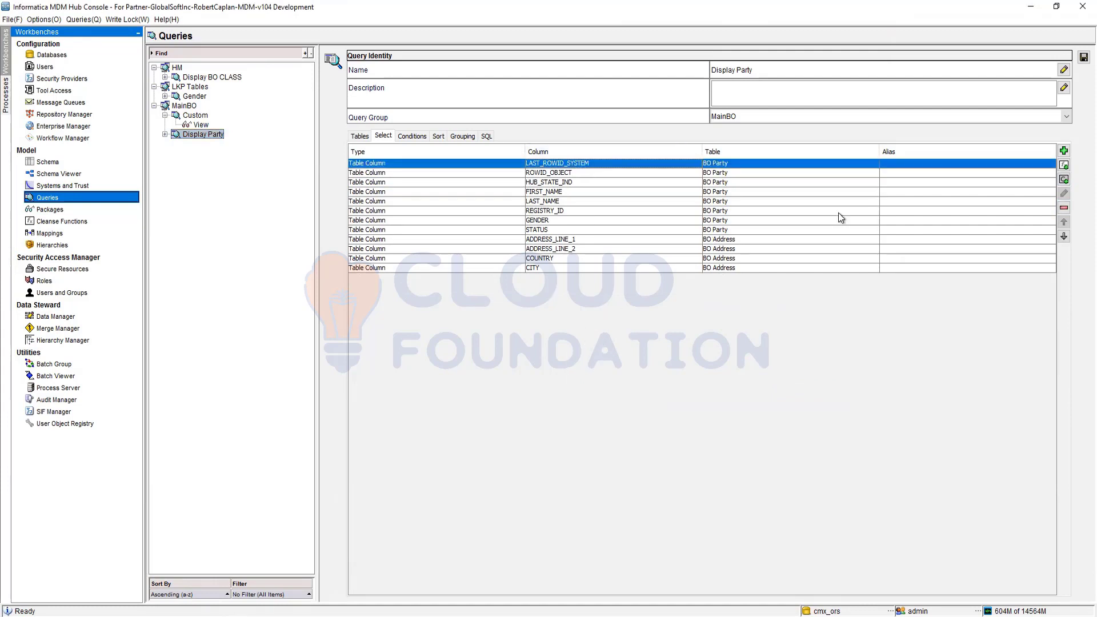
{"action": "left_click", "coordinate": [1064, 237]}
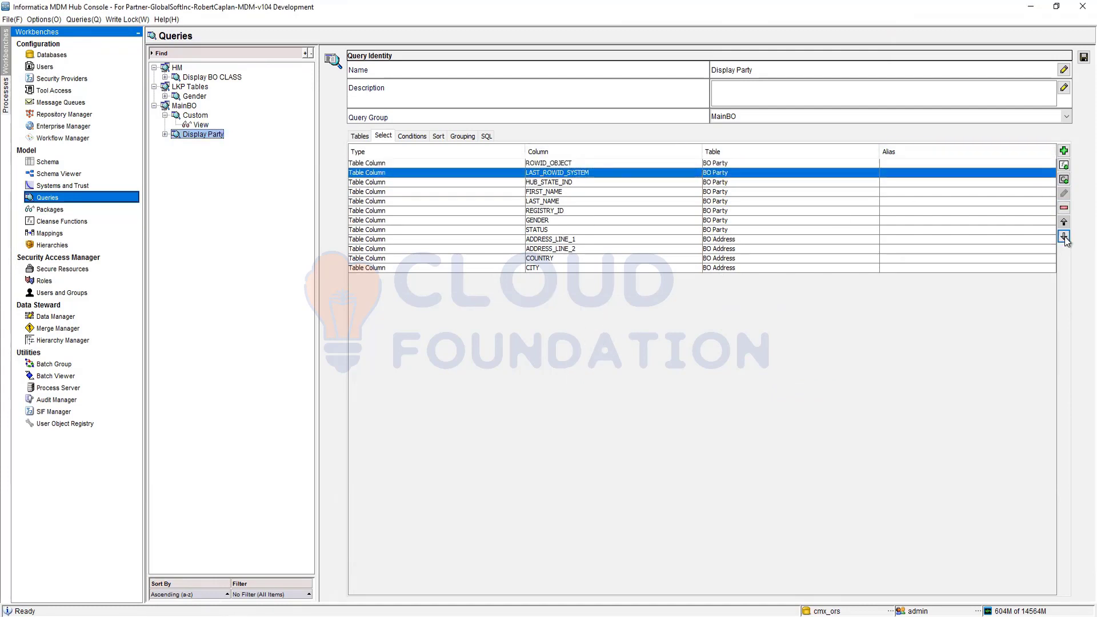
{"action": "left_click", "coordinate": [563, 182]}
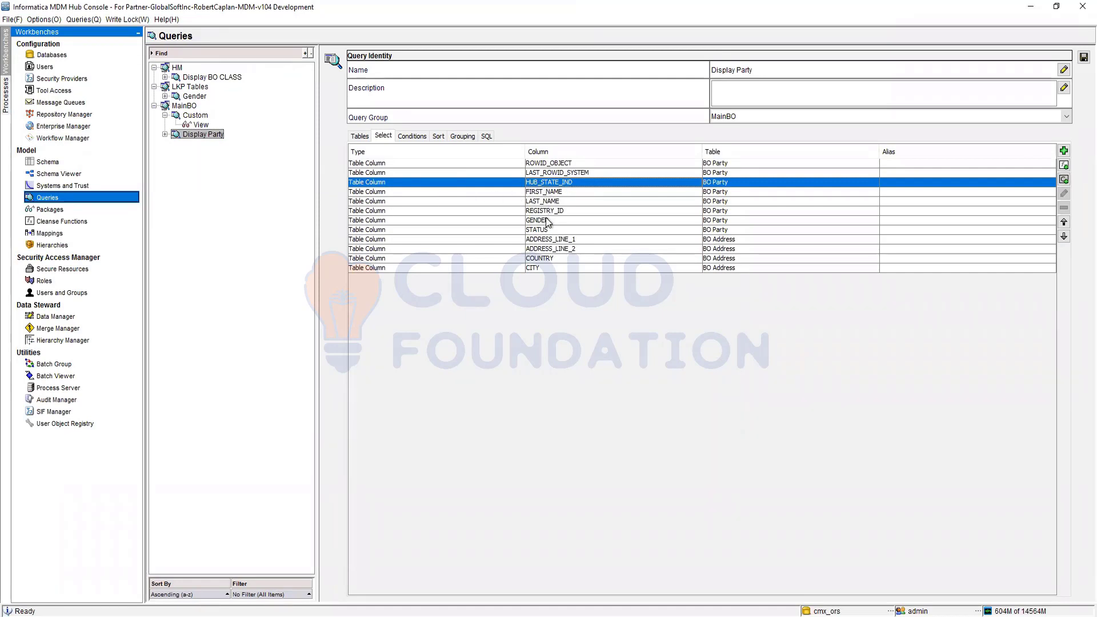
{"action": "left_click", "coordinate": [542, 241]}
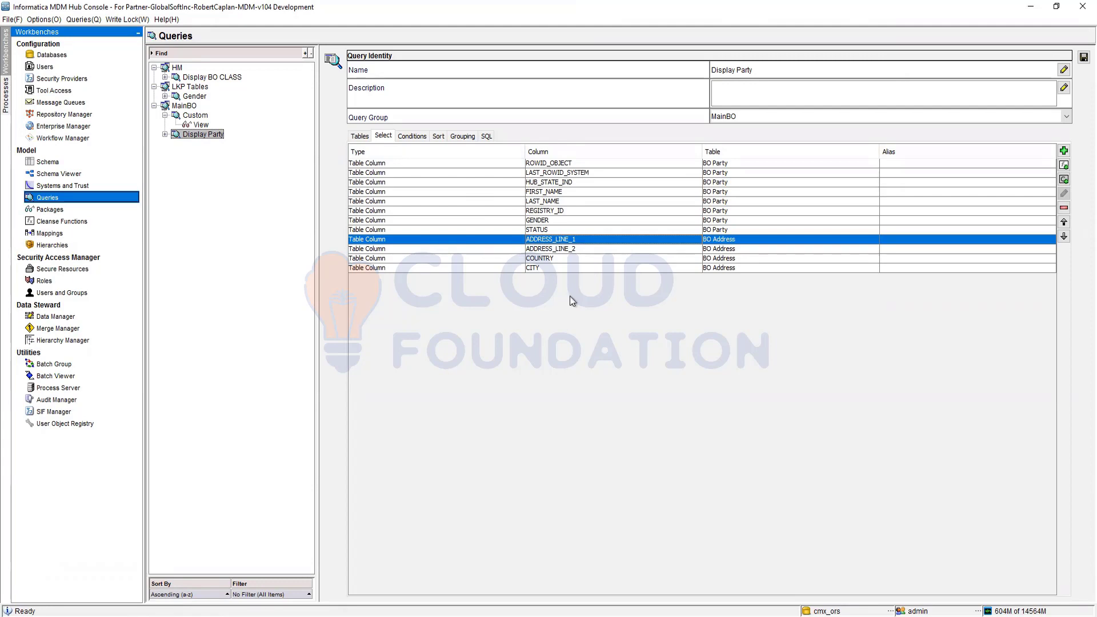
Step: Examine the query's generated SQL statement and the tables available to add to it
{"action": "left_click", "coordinate": [486, 136]}
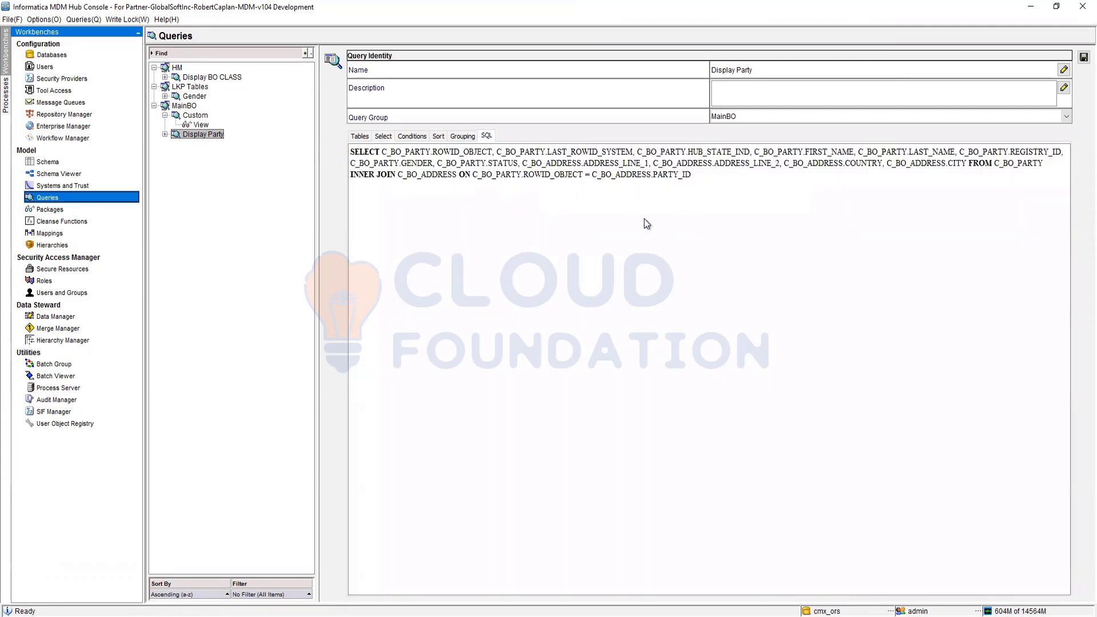
{"action": "left_click_drag", "start_coordinate": [702, 170], "coordinate": [350, 152]}
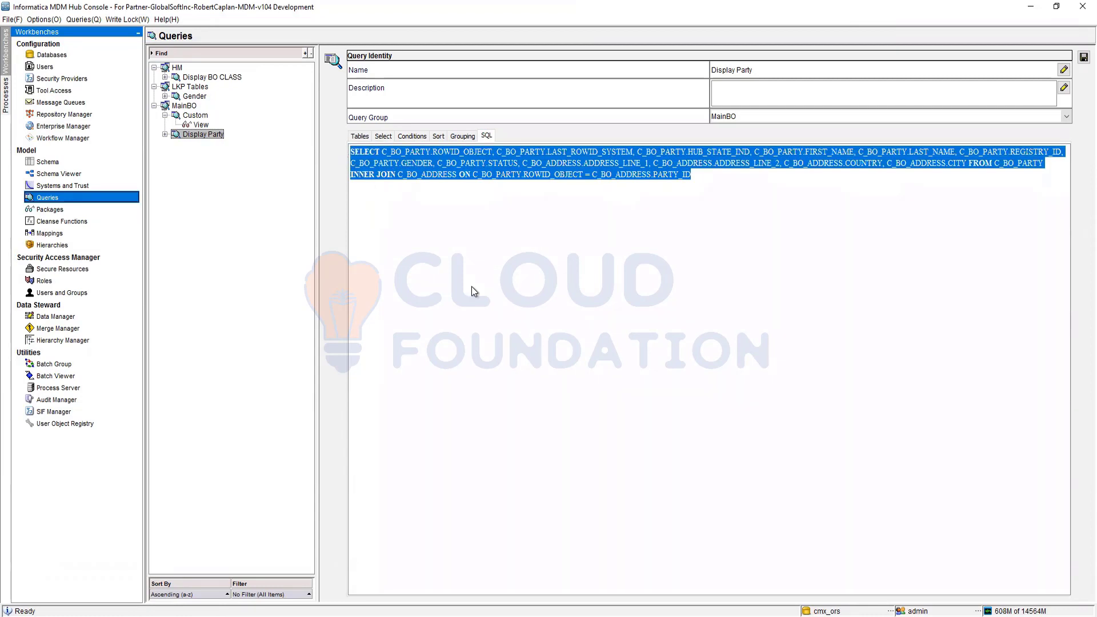
{"action": "left_click", "coordinate": [360, 136]}
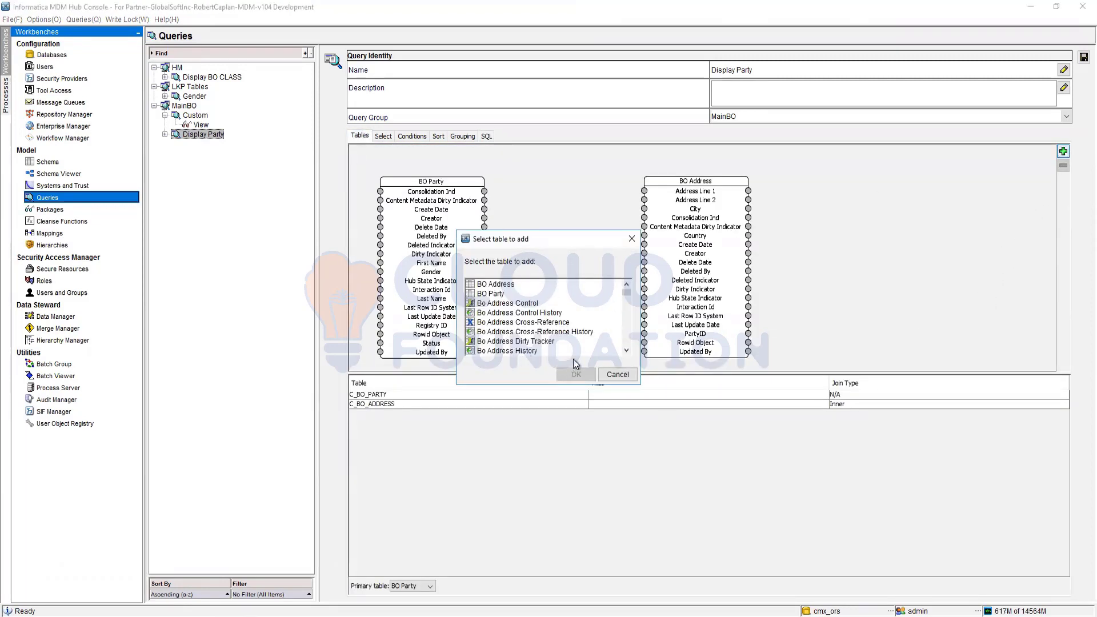
{"action": "left_click", "coordinate": [617, 375]}
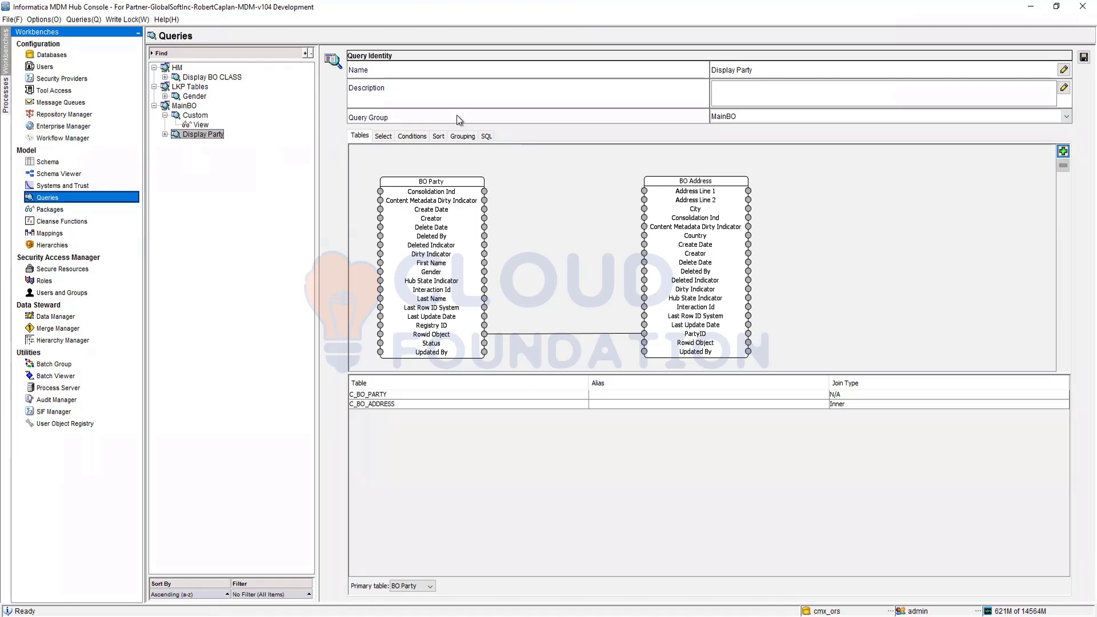
Step: Rename the Display Party query to "Display Party Whole Record" and save it
{"action": "double_click", "coordinate": [774, 73]}
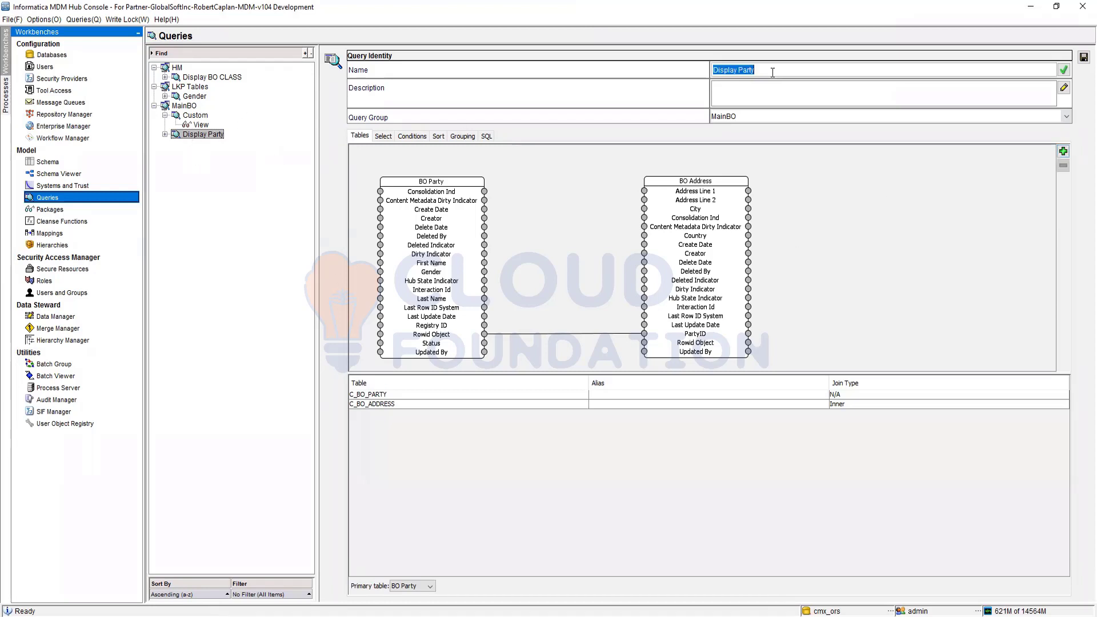
{"action": "left_click", "coordinate": [773, 72]}
{"action": "type", "text": "Records"}
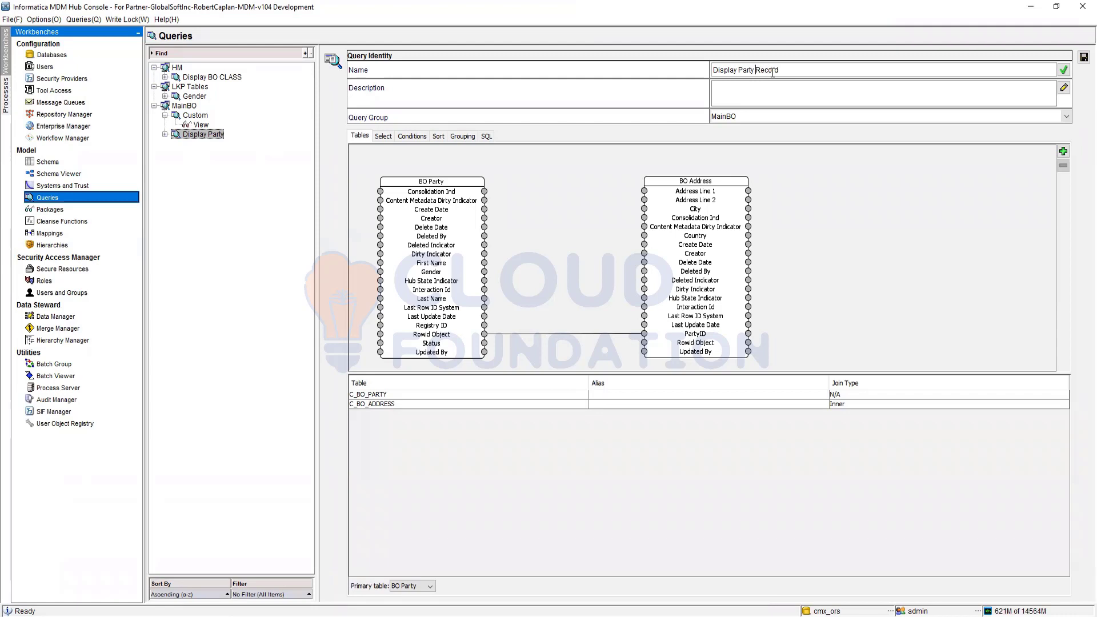
{"action": "type", "text": "Whole"}
{"action": "left_click", "coordinate": [1084, 57]}
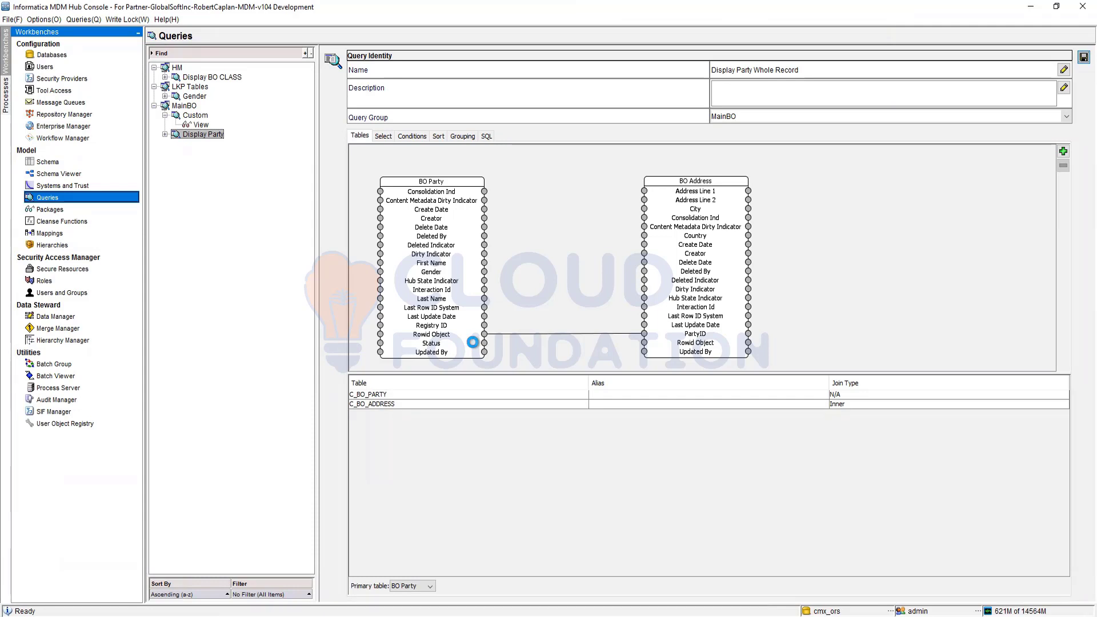
Step: Separate BO Address from BO Party in the Display Party Whole Record diagram and examine the join types for C_BO_ADDRESS
{"action": "left_click", "coordinate": [227, 134]}
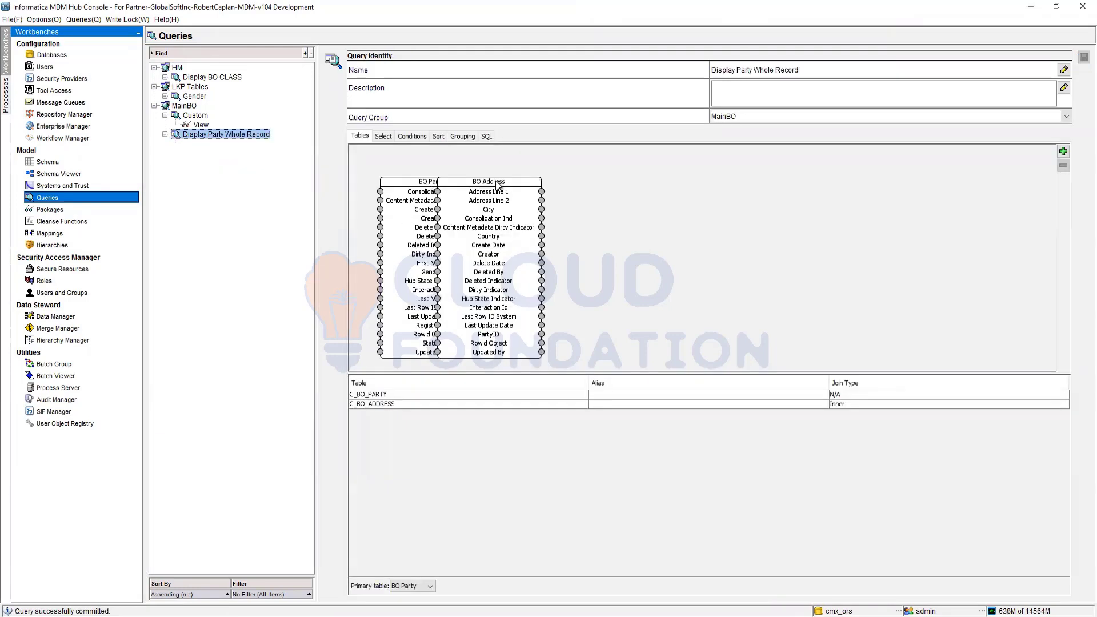
{"action": "left_click_drag", "start_coordinate": [485, 186], "coordinate": [615, 176]}
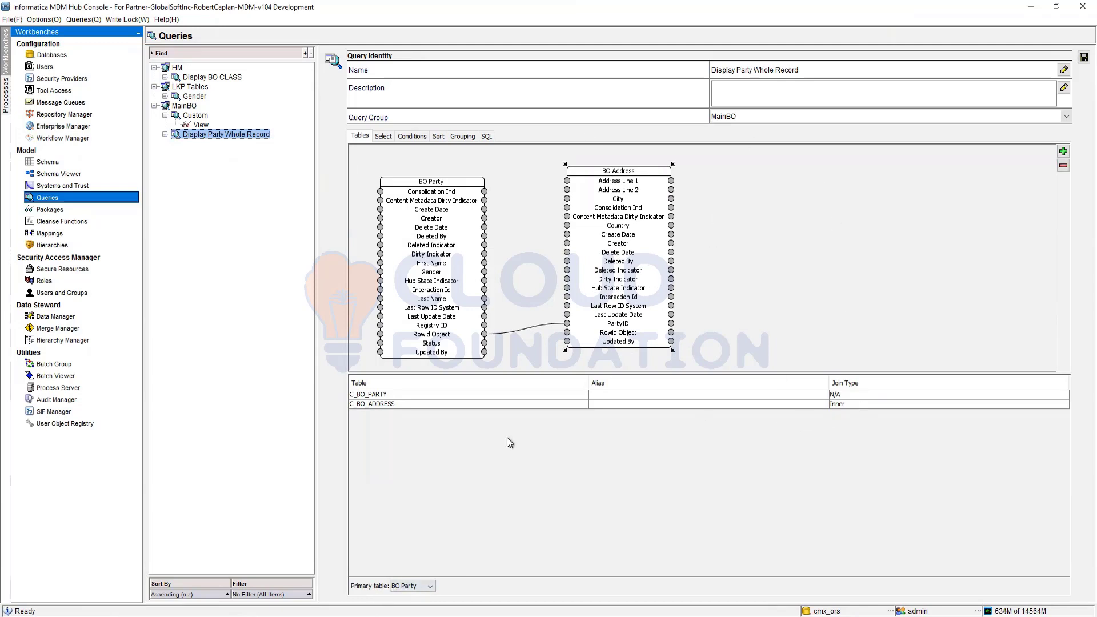
{"action": "left_click", "coordinate": [889, 407]}
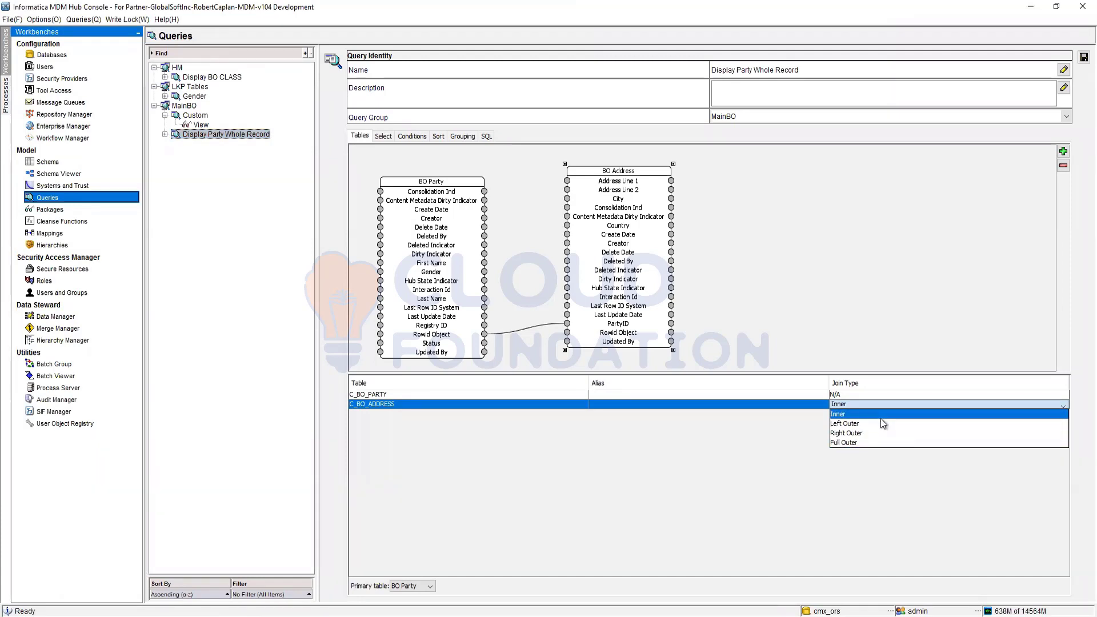
{"action": "left_click", "coordinate": [683, 449]}
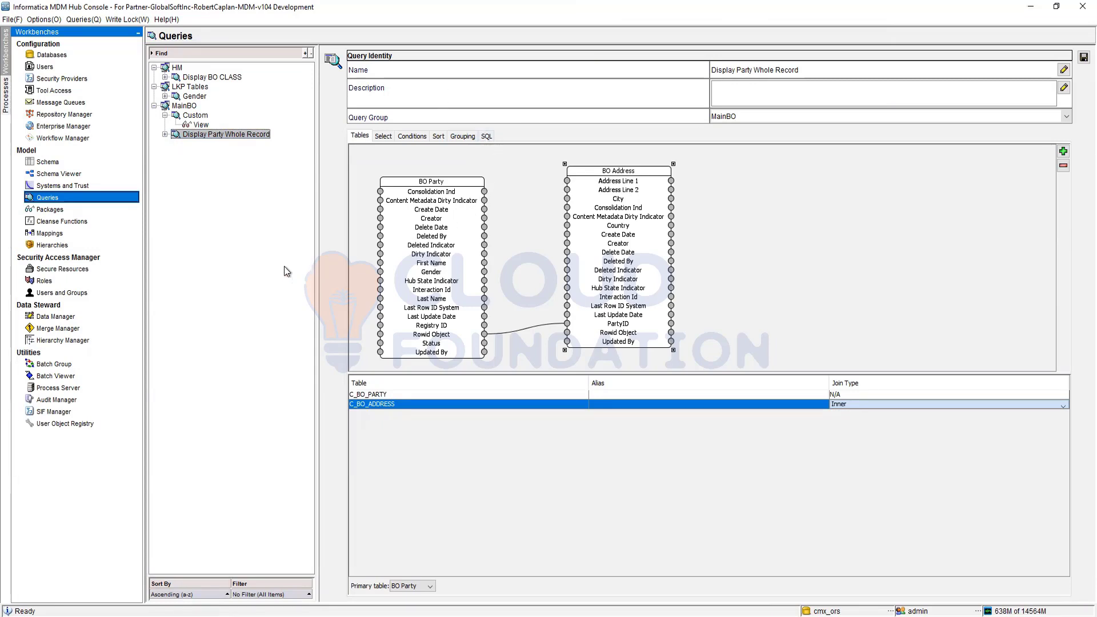
Step: Save the changed properties of the Display Party Whole Record query
{"action": "left_click", "coordinate": [173, 156]}
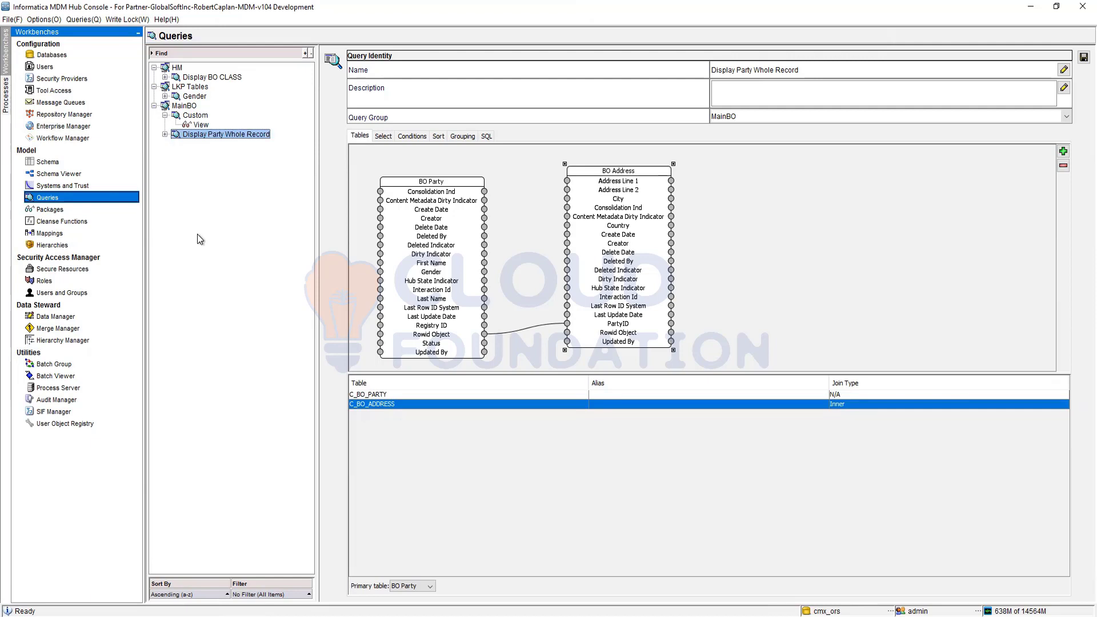
{"action": "left_click", "coordinate": [192, 135]}
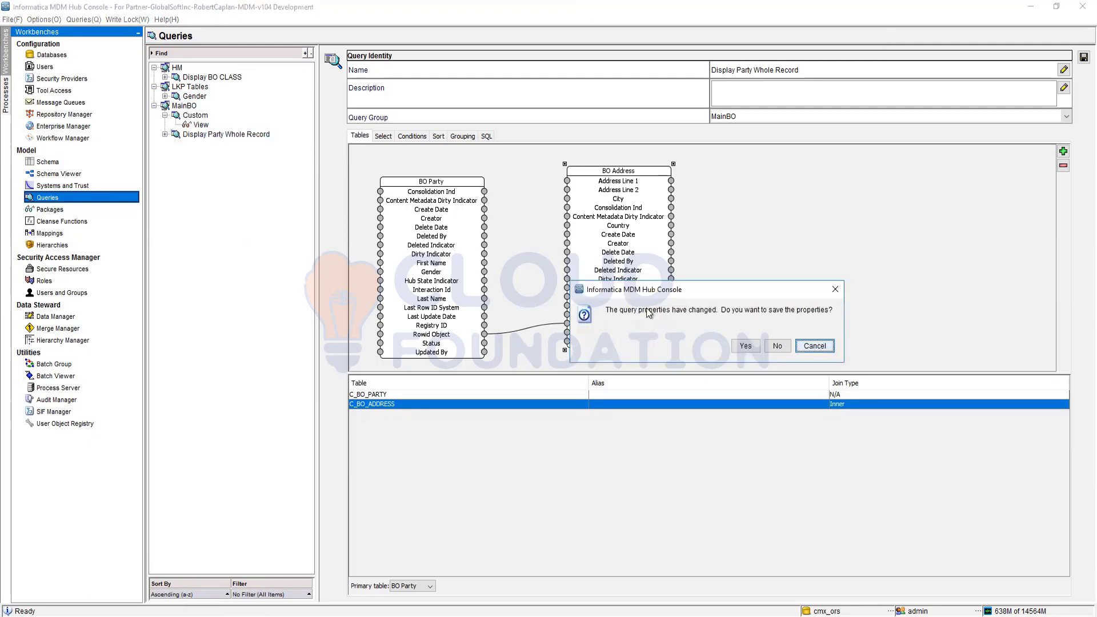
{"action": "left_click", "coordinate": [745, 346]}
Step: Start a new standard query in the MainBO query group and name it "BO PARTY"
{"action": "left_click", "coordinate": [184, 105]}
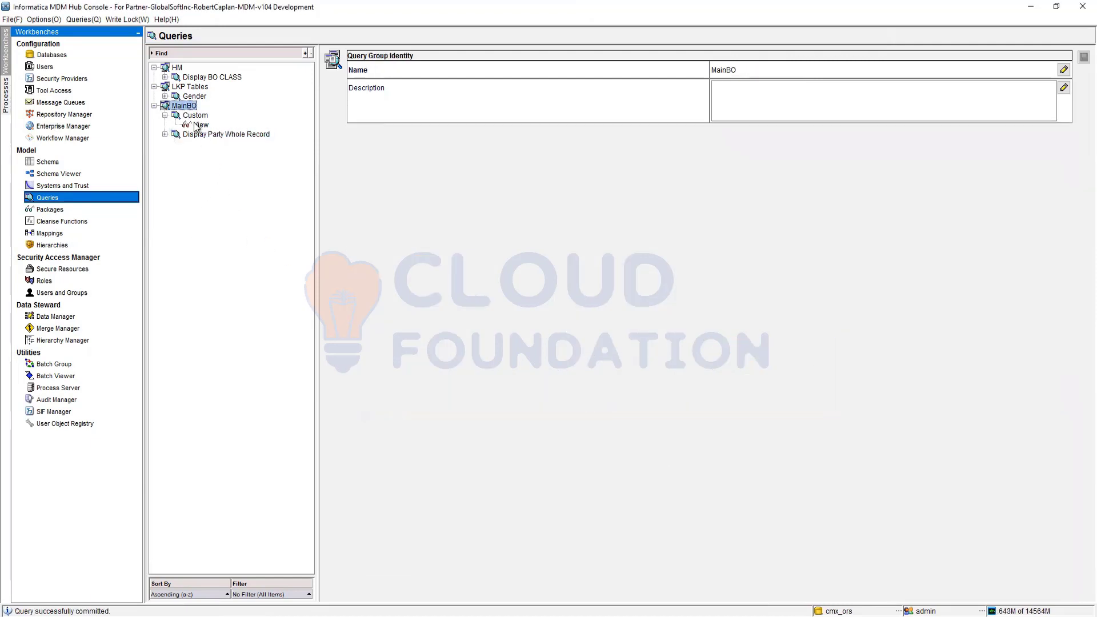
{"action": "right_click", "coordinate": [184, 106]}
{"action": "left_click", "coordinate": [248, 150]}
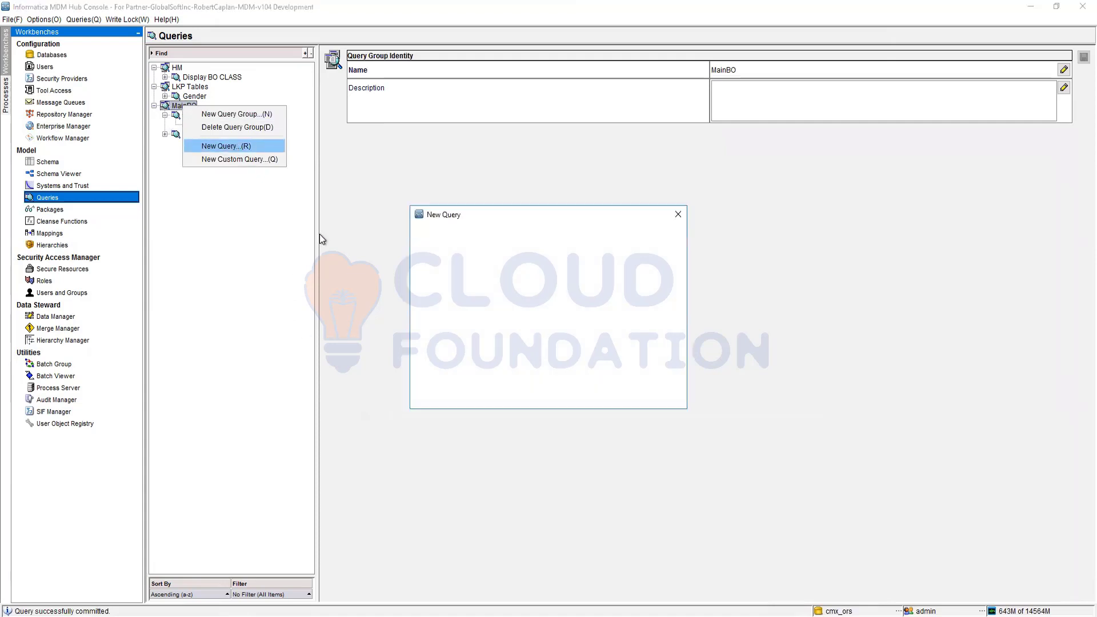
{"action": "left_click", "coordinate": [626, 403]}
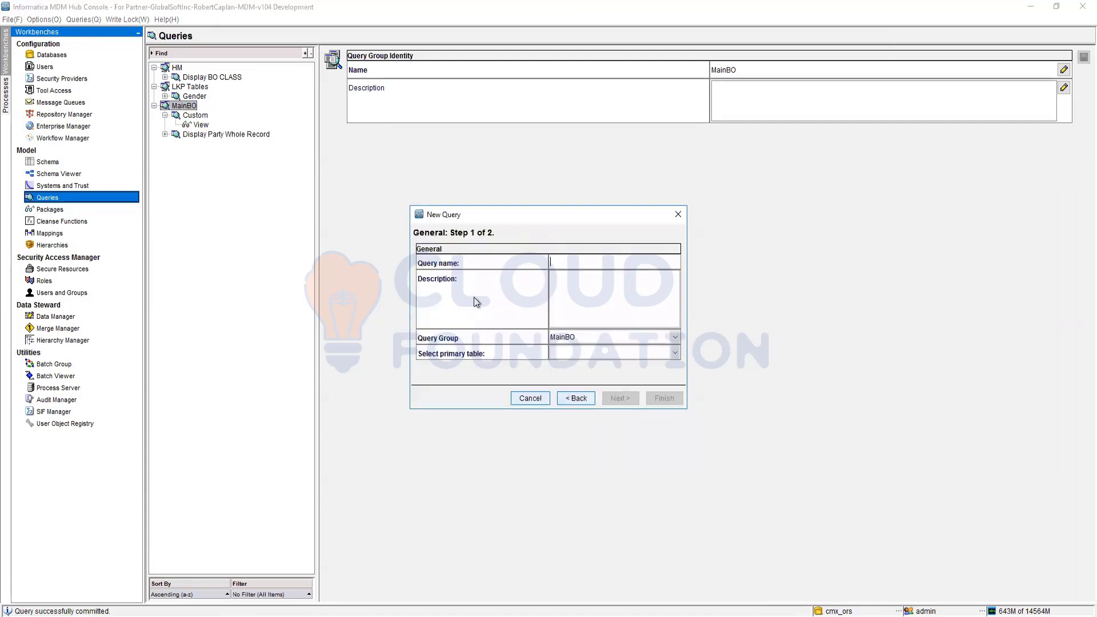
{"action": "type", "text": "par"}
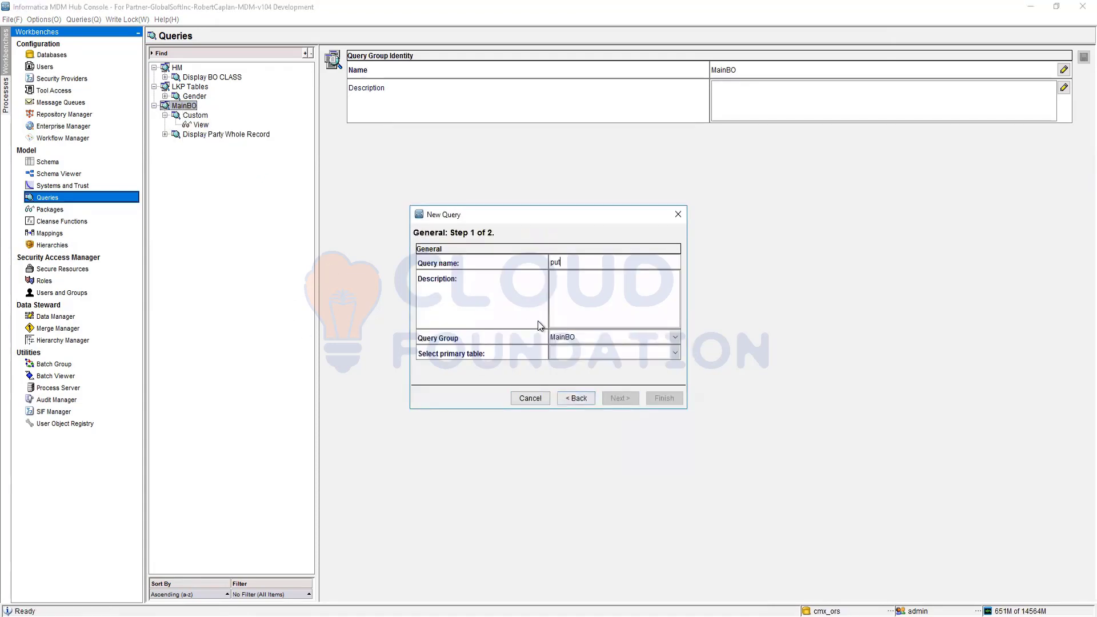
{"action": "key", "text": "BackSpace"}
{"action": "key", "text": "BackSpace"}
{"action": "key", "text": "BackSpace"}
{"action": "type", "text": "BO PARTY"}
Step: Set BO Party as the new query's primary table and create the query with its default columns
{"action": "left_click", "coordinate": [605, 359]}
{"action": "left_click", "coordinate": [576, 390]}
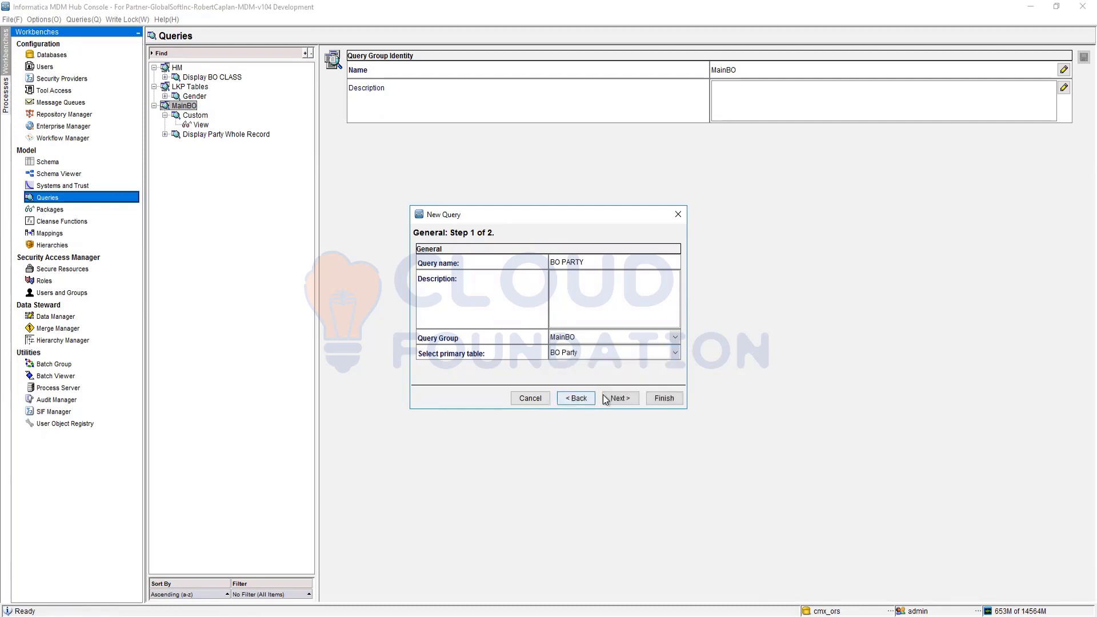
{"action": "left_click", "coordinate": [606, 399]}
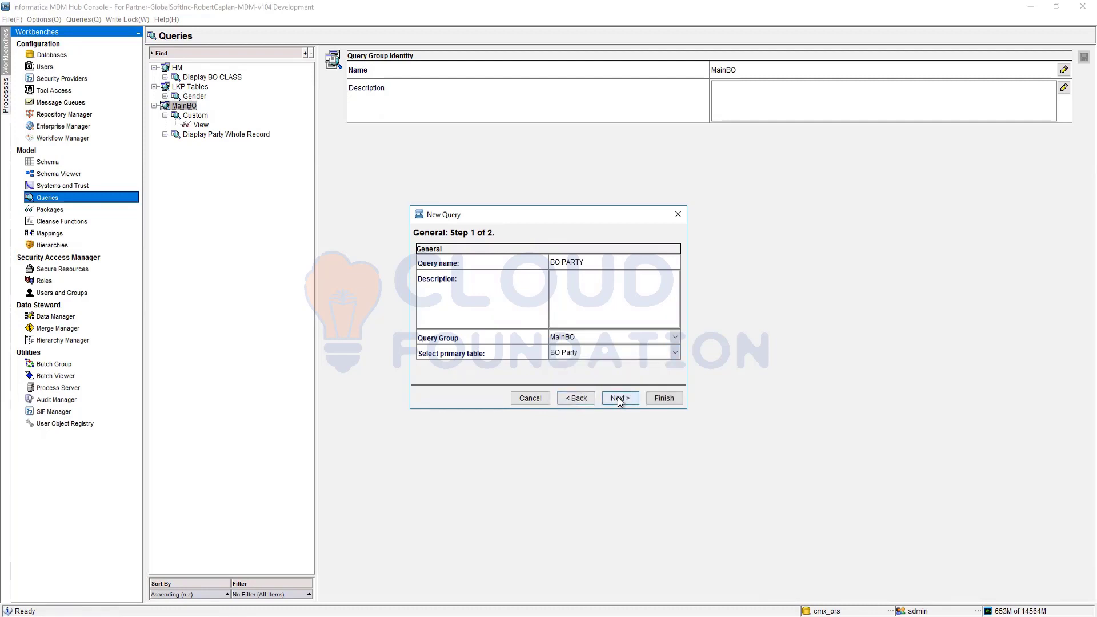
{"action": "left_click", "coordinate": [663, 399]}
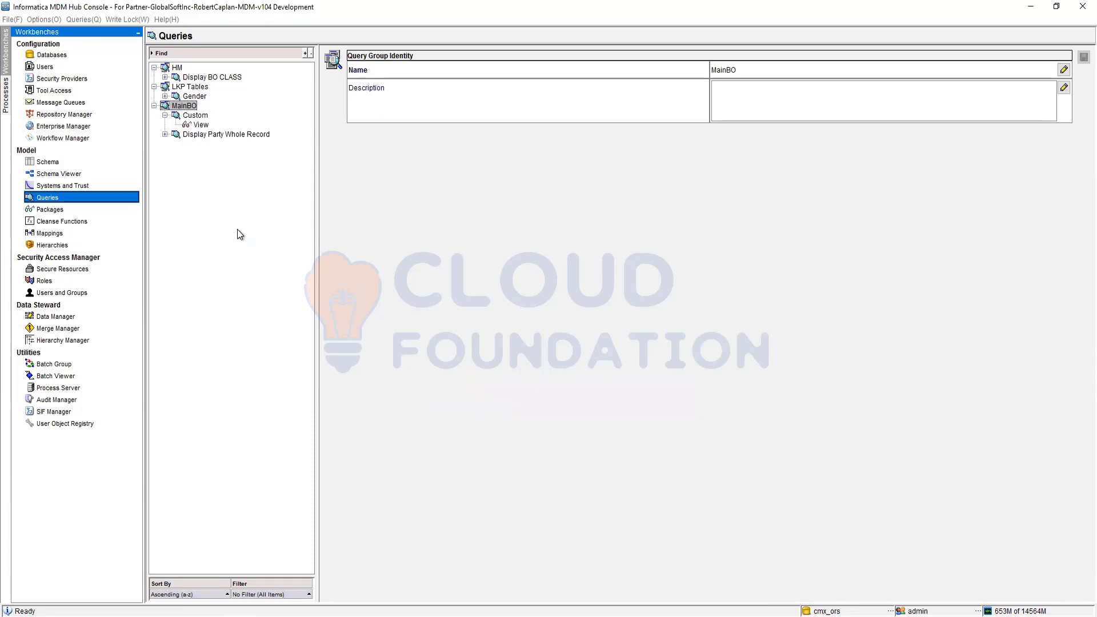
Step: Start another new standard query in the MainBO query group and name it "BO Address"
{"action": "right_click", "coordinate": [176, 108]}
{"action": "left_click", "coordinate": [216, 147]}
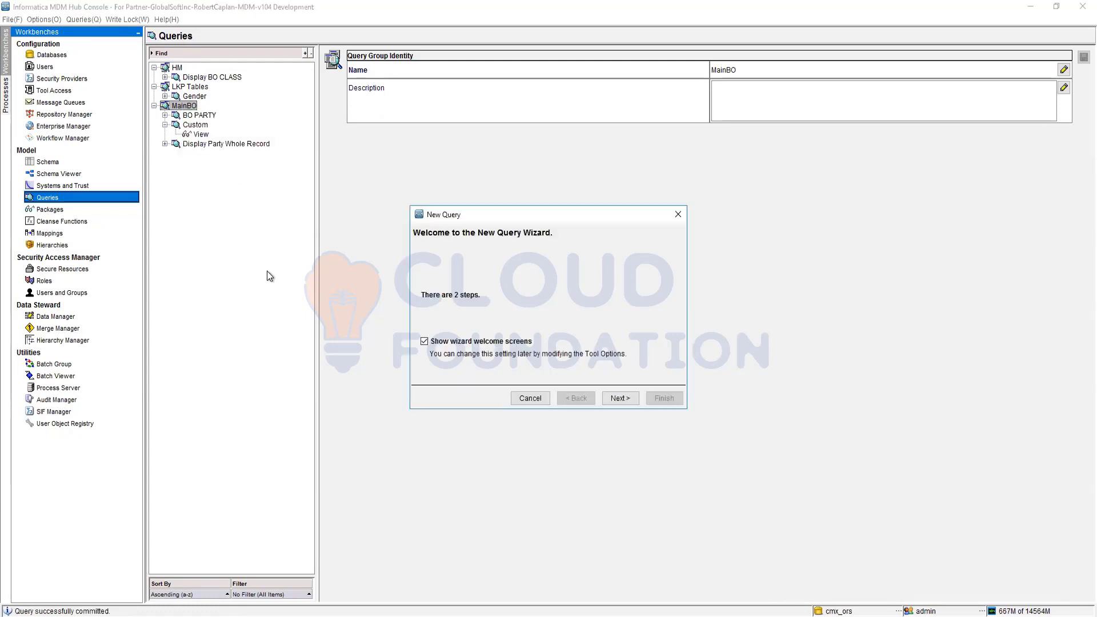
{"action": "left_click", "coordinate": [609, 399]}
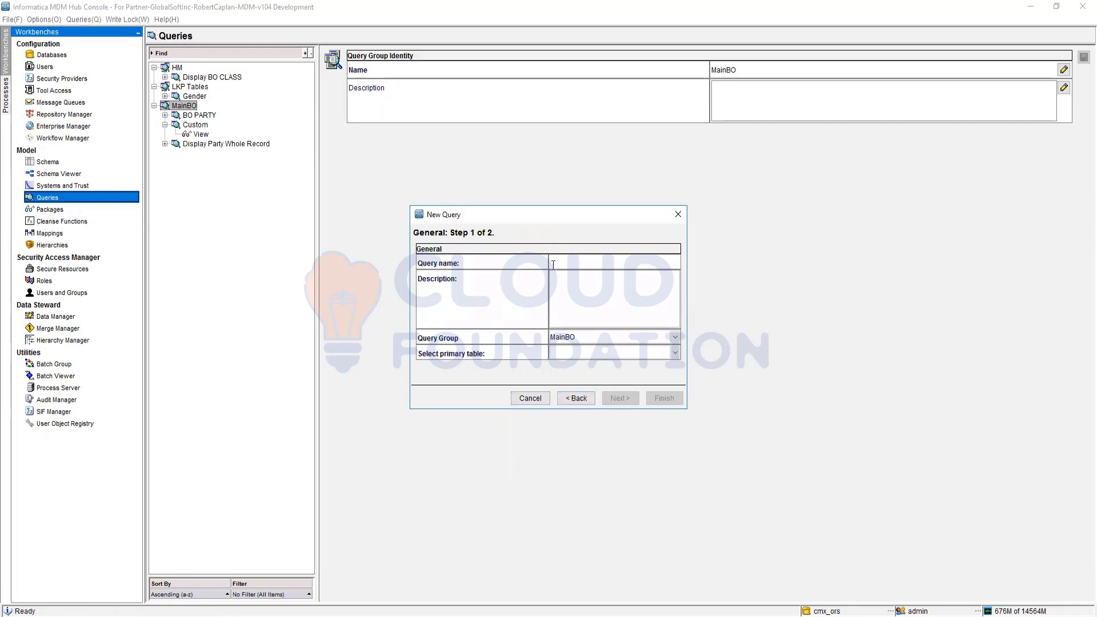
{"action": "type", "text": "BO Address"}
Step: Set BO Address as the primary table and create the BO Address query without changing its default columns
{"action": "left_click", "coordinate": [655, 354]}
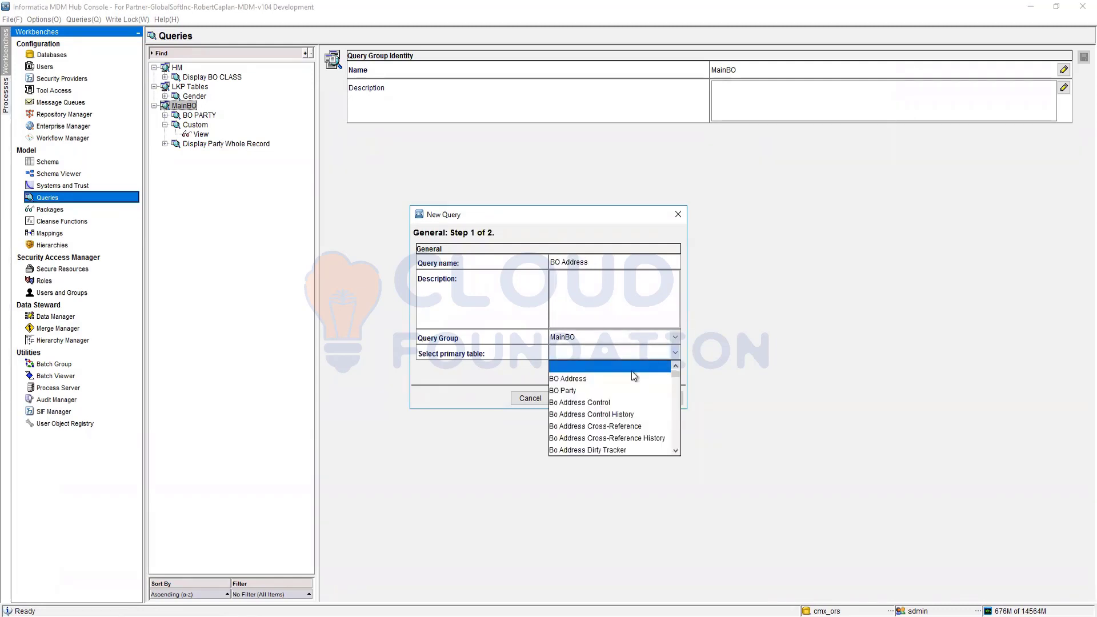
{"action": "left_click", "coordinate": [589, 379]}
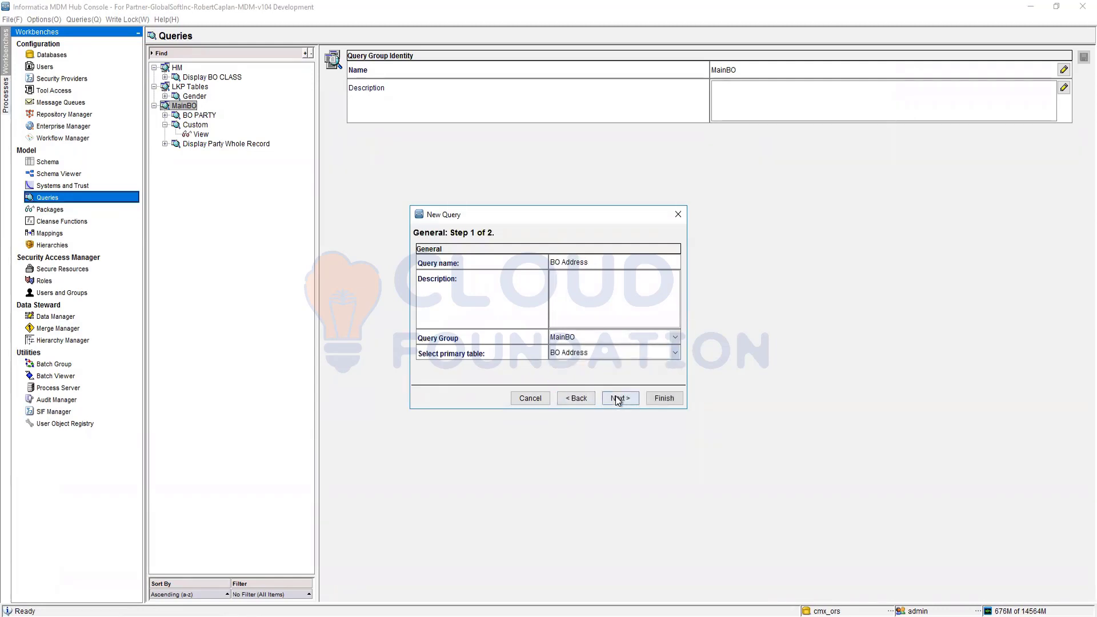
{"action": "left_click", "coordinate": [664, 399]}
{"action": "left_click", "coordinate": [663, 398]}
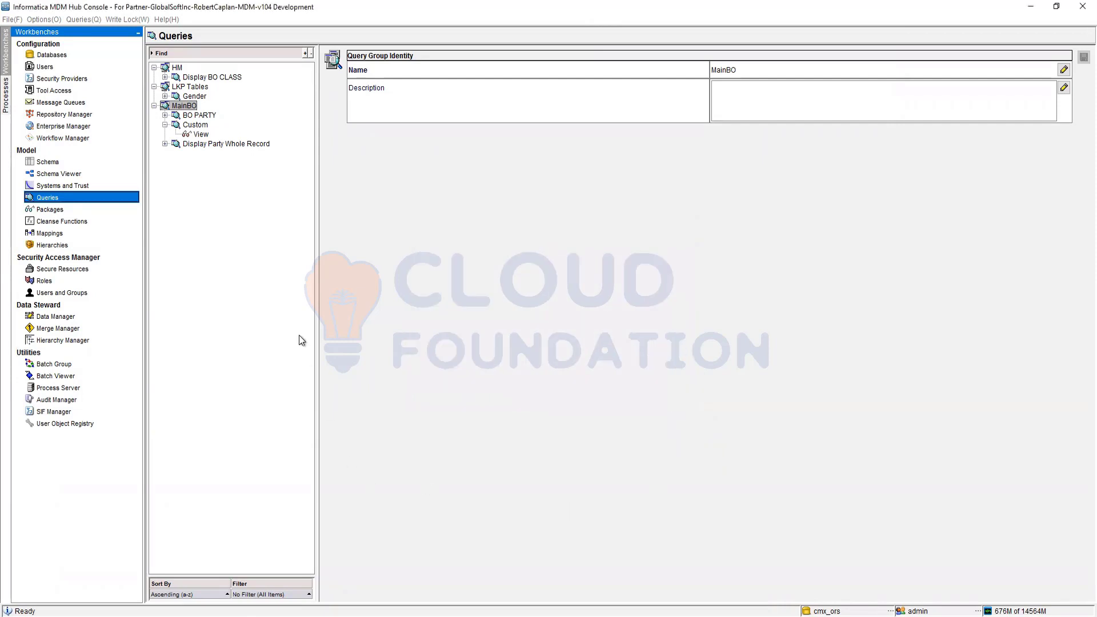
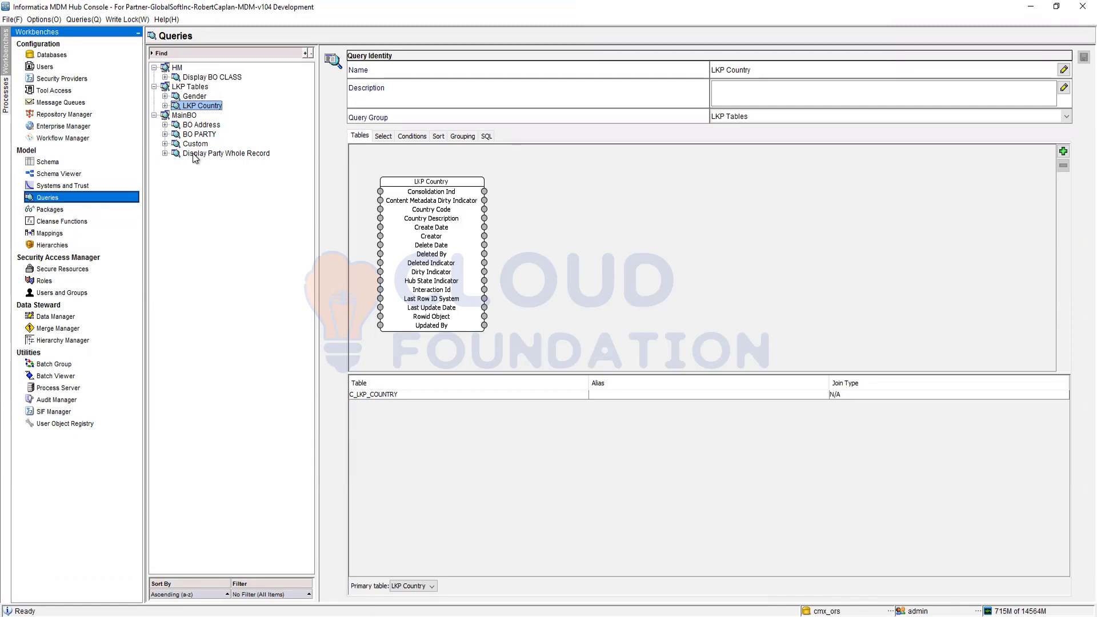
Step: Start a new query in the LKP Tables query group with LKP State as its primary table
{"action": "left_click", "coordinate": [188, 87]}
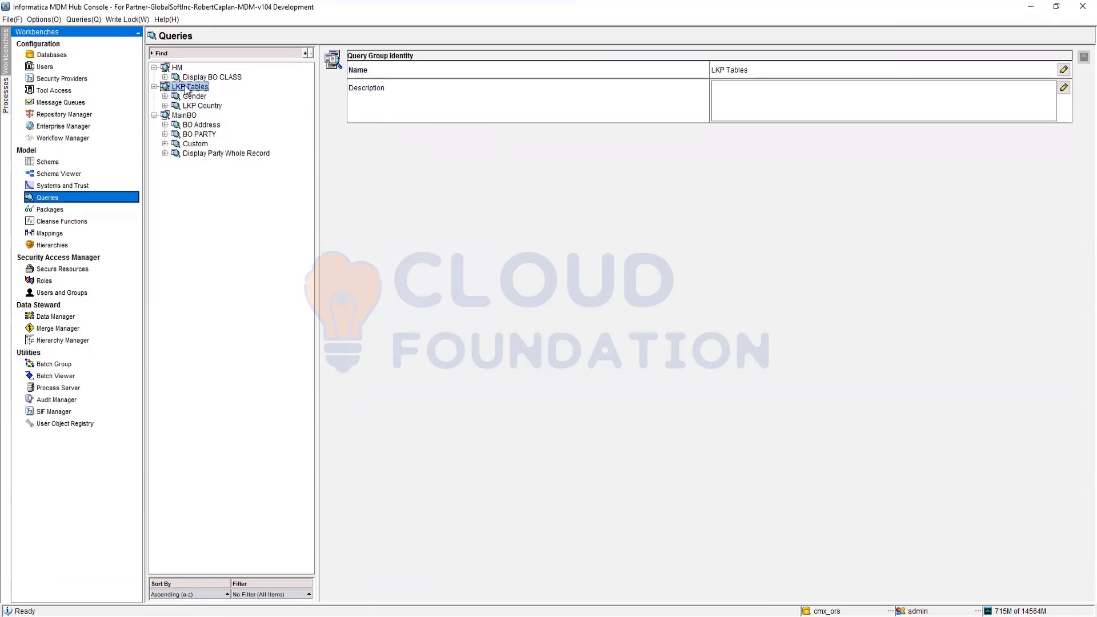
{"action": "right_click", "coordinate": [187, 88]}
{"action": "left_click", "coordinate": [232, 126]}
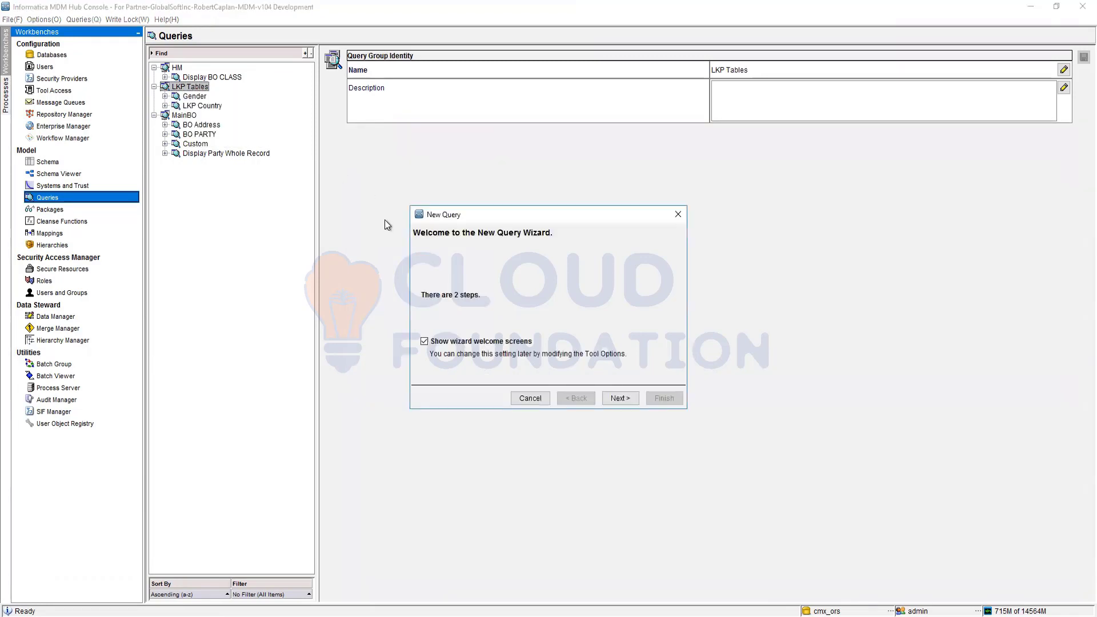
{"action": "left_click", "coordinate": [623, 397]}
{"action": "left_click", "coordinate": [587, 350]}
{"action": "scroll", "coordinate": [590, 414], "scroll_direction": "down", "scroll_amount": 8}
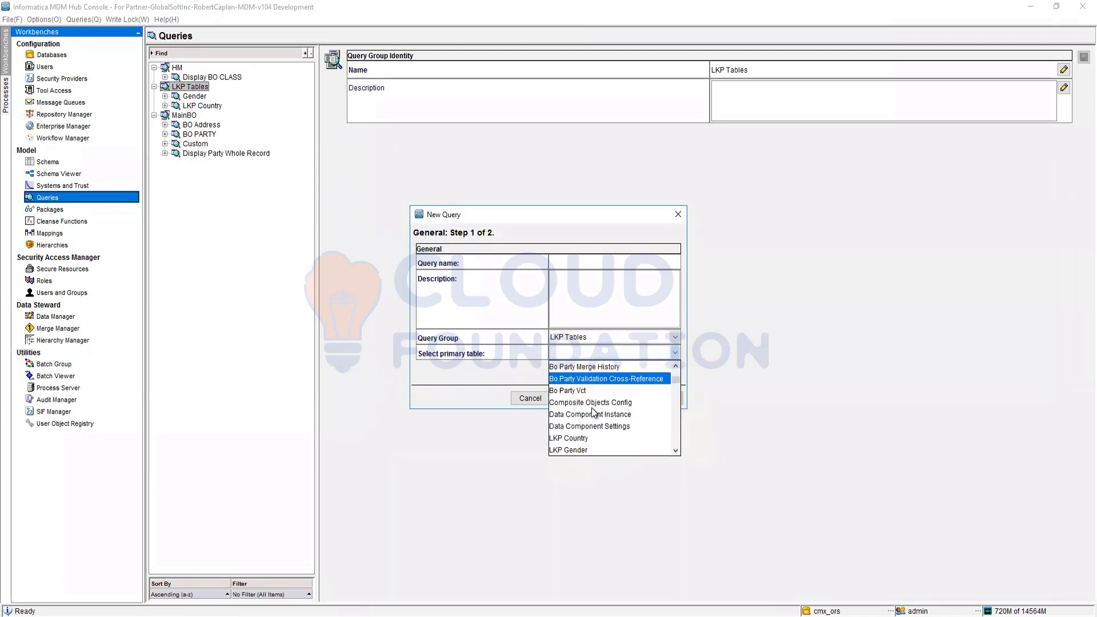
{"action": "left_click", "coordinate": [587, 403]}
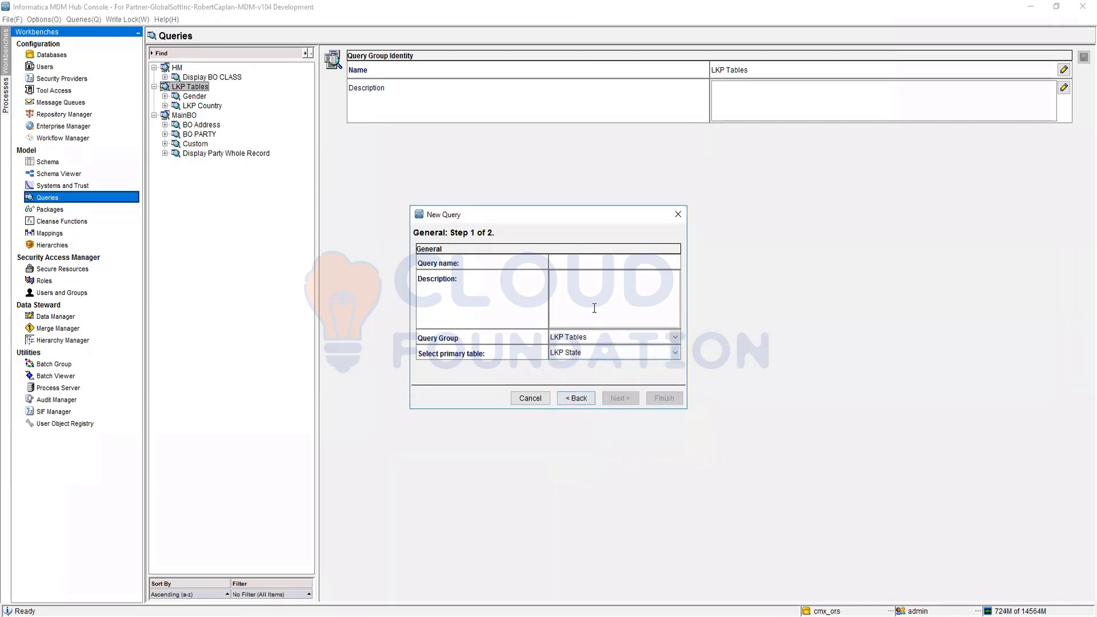
Step: Name the new query "State" and create it with its default columns
{"action": "left_click", "coordinate": [593, 268]}
{"action": "type", "text": "State"}
{"action": "left_click", "coordinate": [617, 399]}
{"action": "left_click", "coordinate": [664, 398]}
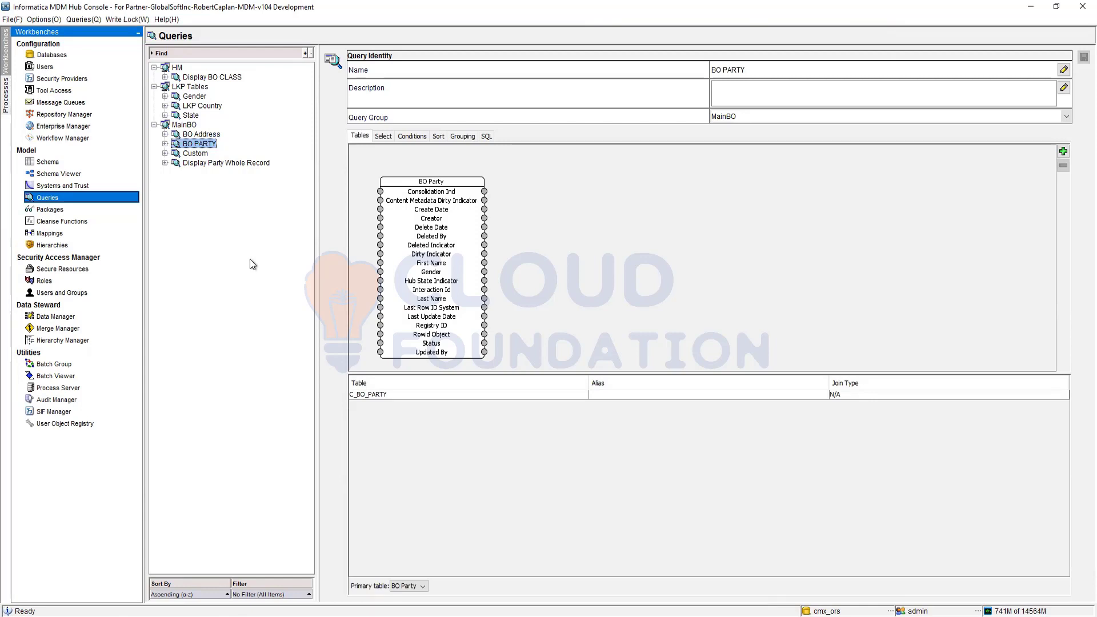
Step: Switch from the Queries tool to Packages and start a new package
{"action": "left_click", "coordinate": [50, 211]}
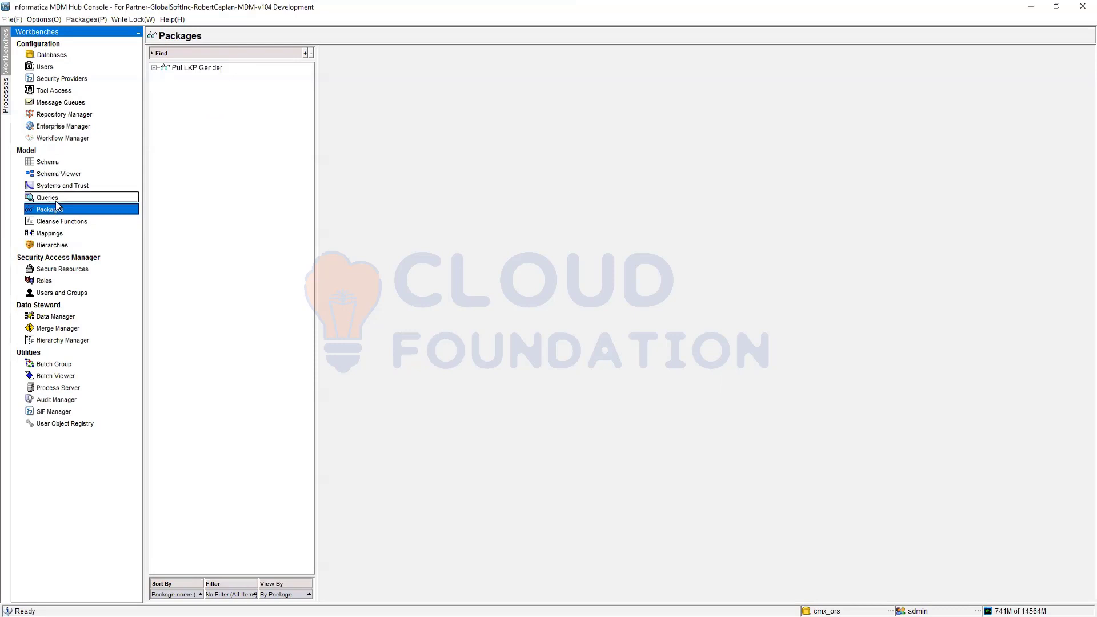
{"action": "left_click", "coordinate": [55, 200]}
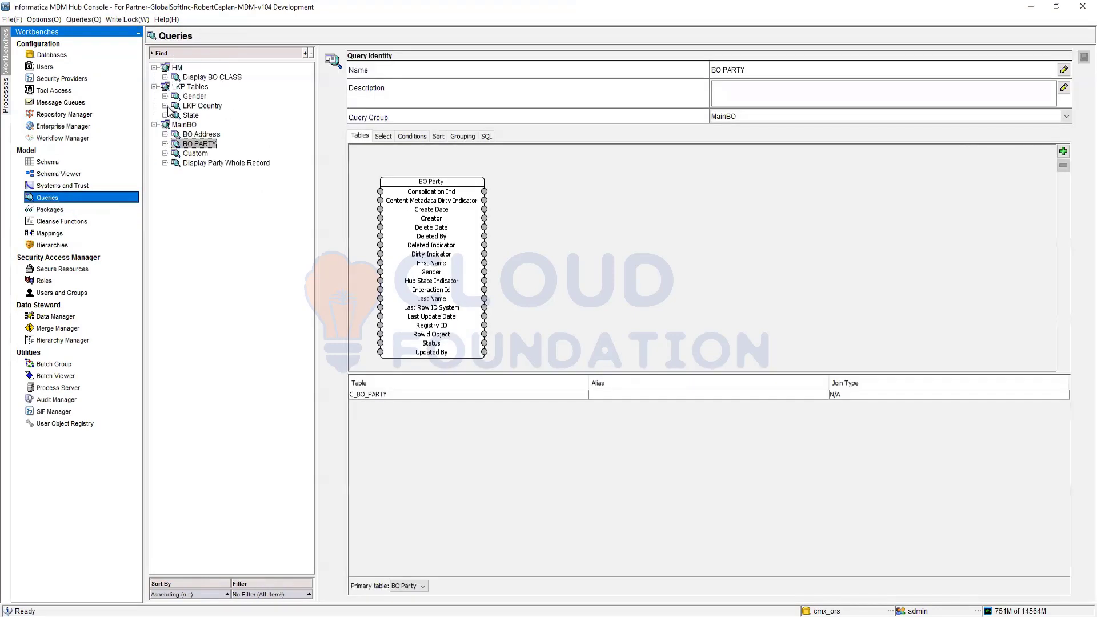
{"action": "left_click", "coordinate": [69, 210]}
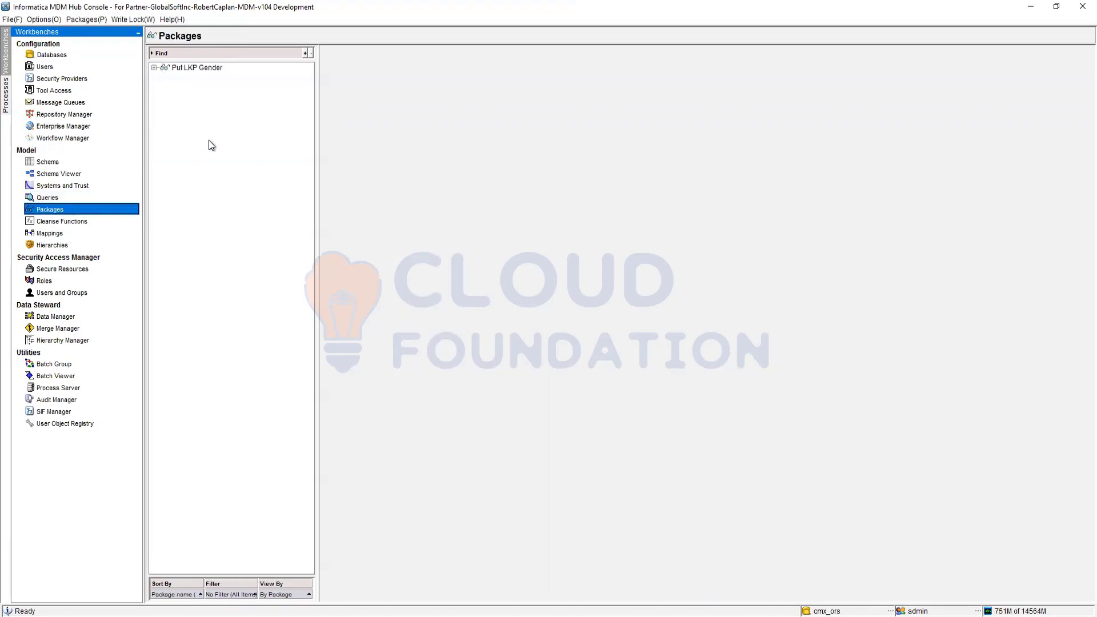
{"action": "right_click", "coordinate": [180, 118]}
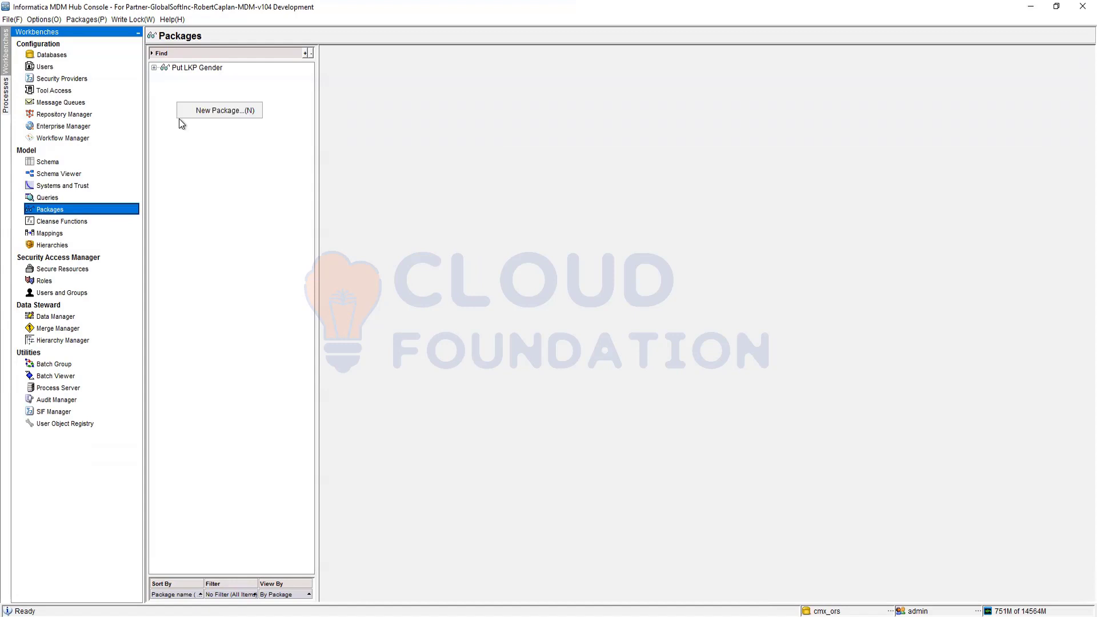
{"action": "left_click", "coordinate": [228, 215]}
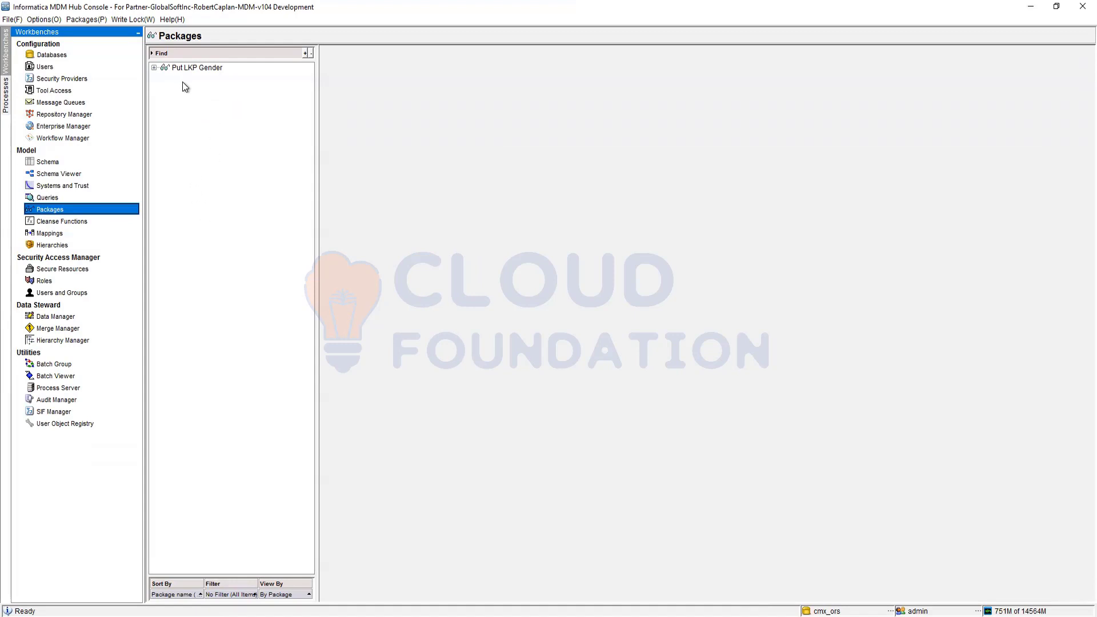
{"action": "right_click", "coordinate": [197, 109]}
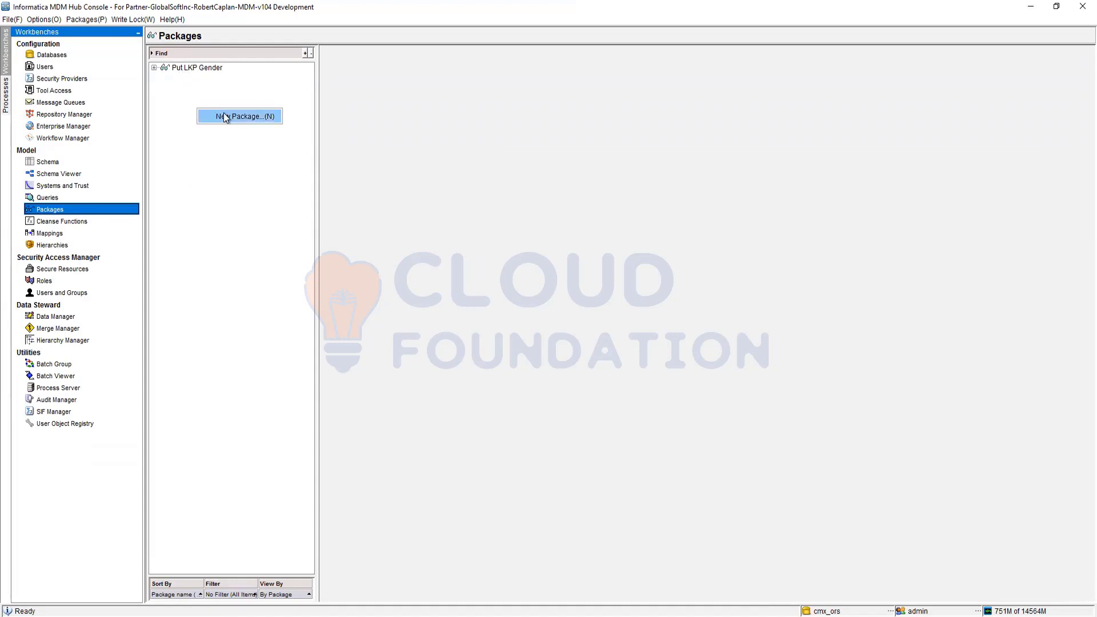
{"action": "left_click", "coordinate": [226, 117]}
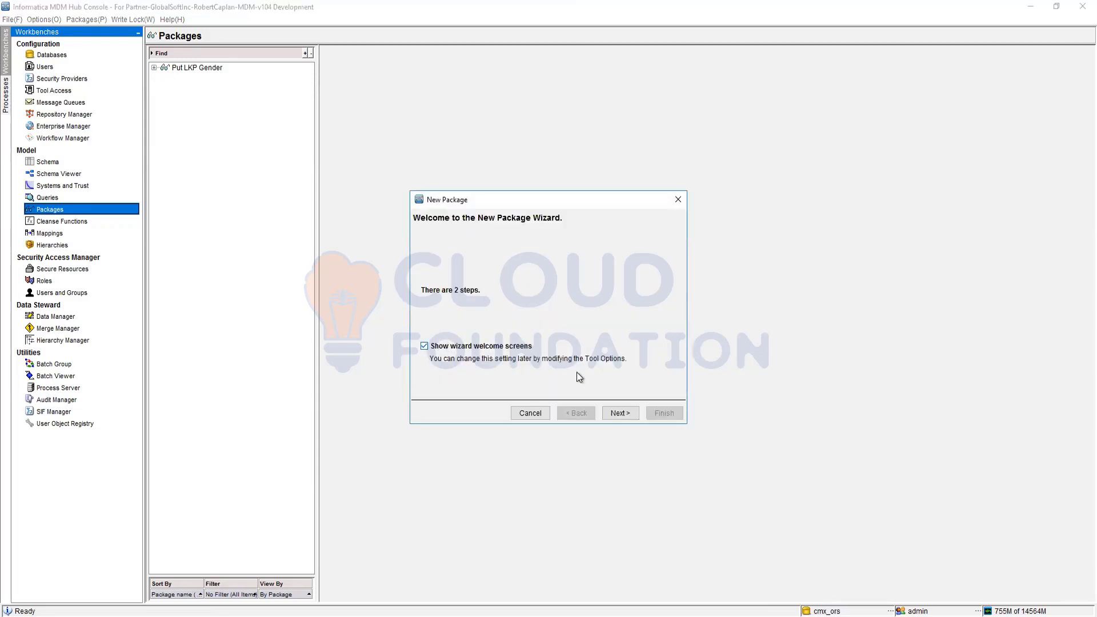
{"action": "left_click", "coordinate": [619, 413]}
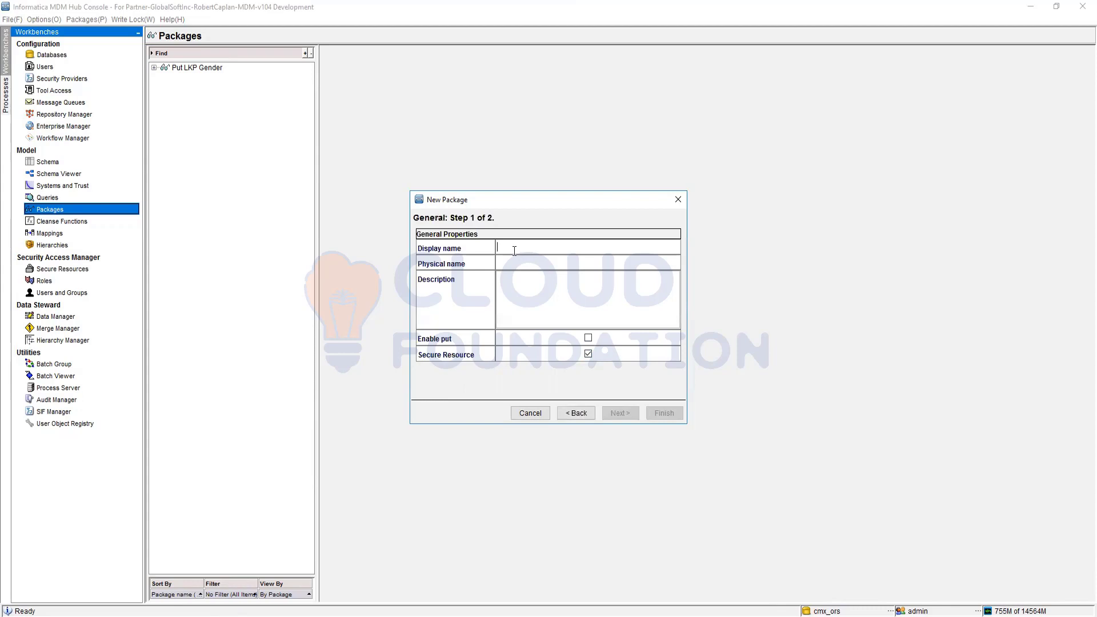
Step: Give the package the display name "Display Party Whole" and the physical name DISPLAY_PARTY_WHOLE
{"action": "type", "text": "Display PartyWhole"}
{"action": "left_click", "coordinate": [514, 265]}
{"action": "left_click", "coordinate": [509, 268]}
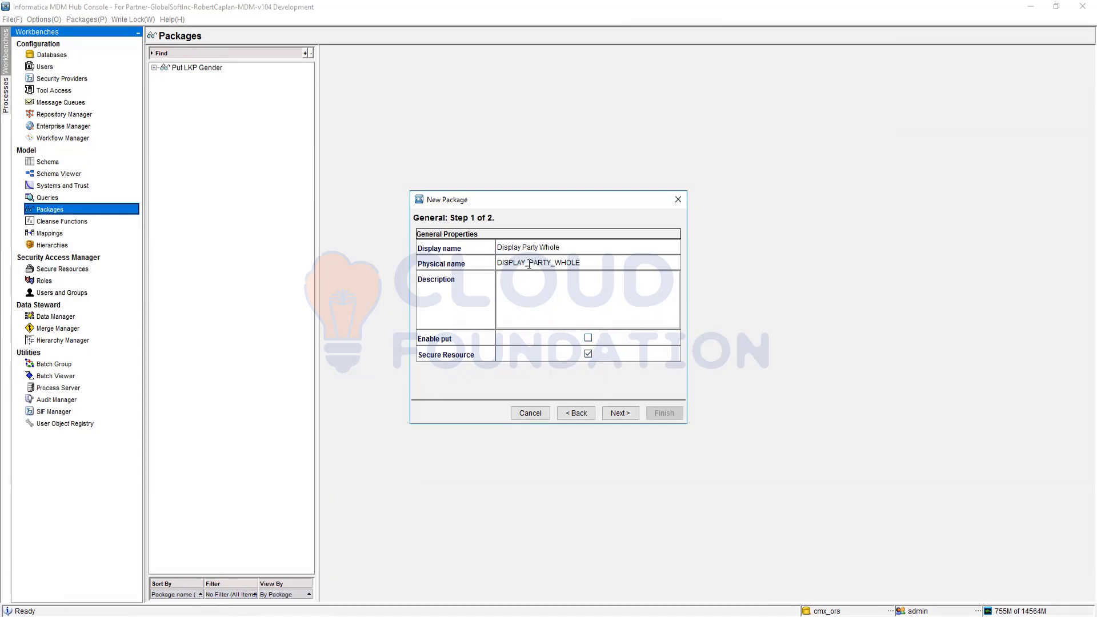
Step: Base the package on the Display Party Whole Record query from the MainBO group and create it
{"action": "left_click", "coordinate": [620, 413]}
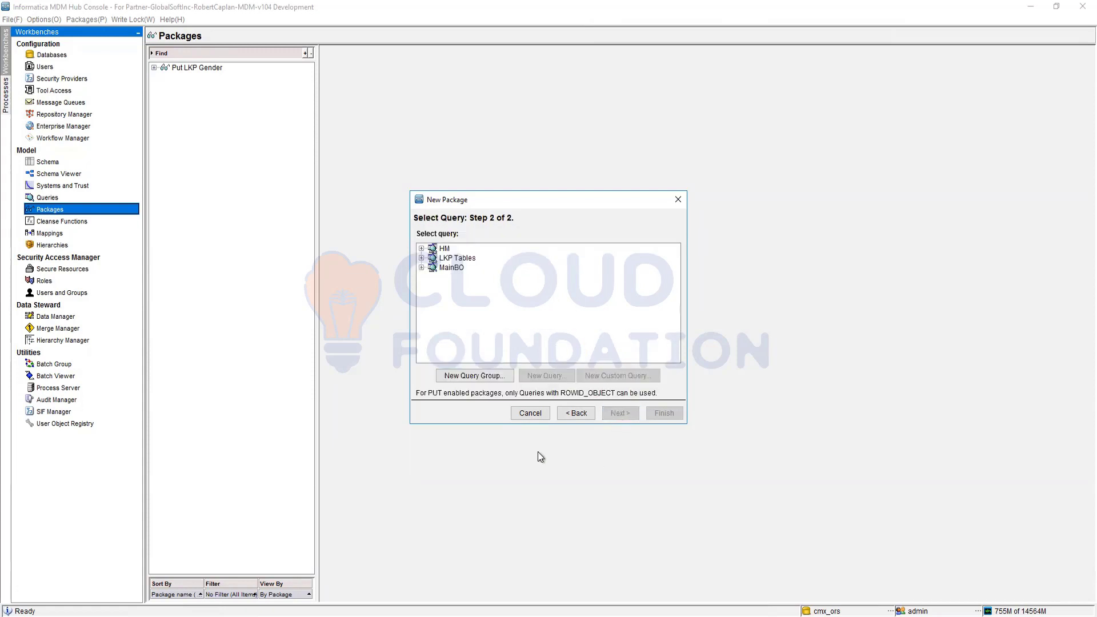
{"action": "left_click", "coordinate": [421, 267]}
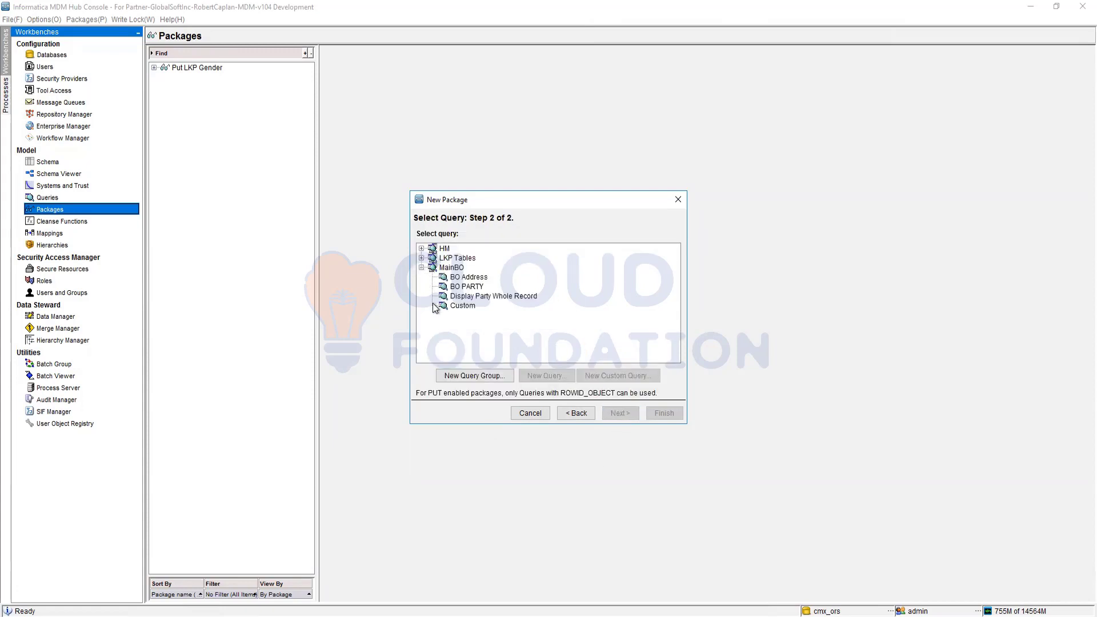
{"action": "left_click", "coordinate": [467, 298]}
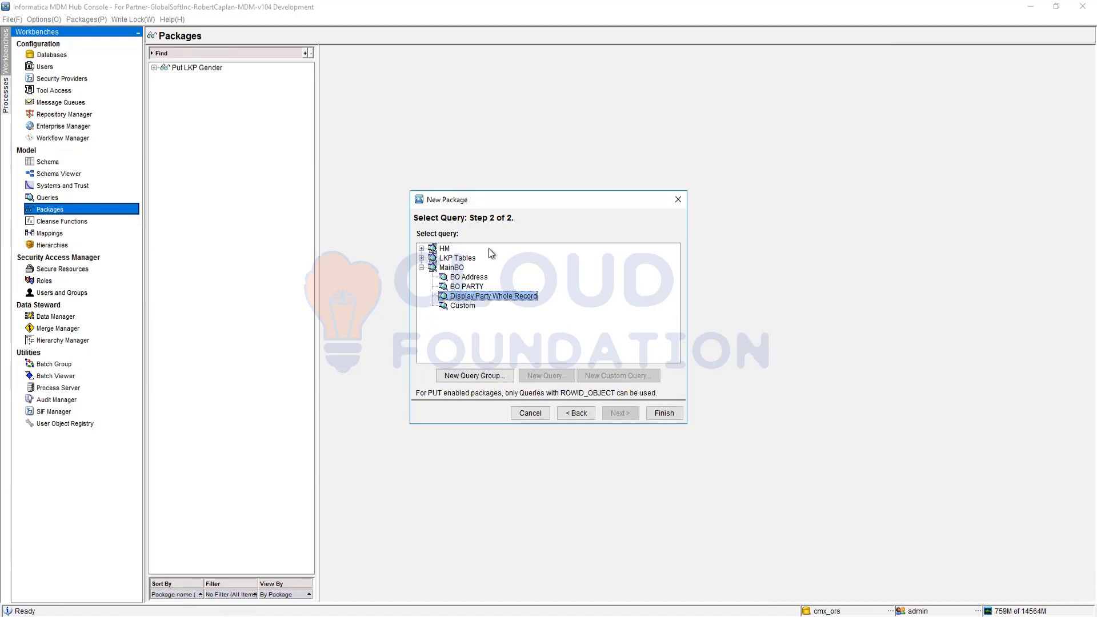
{"action": "left_click", "coordinate": [665, 416]}
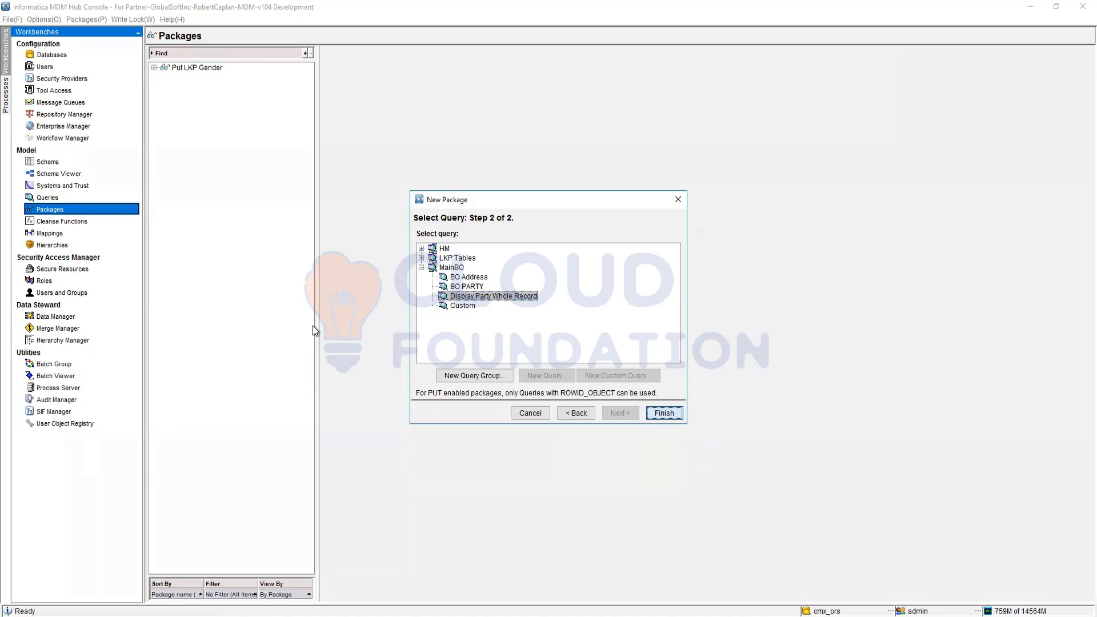
{"action": "key", "text": "Return"}
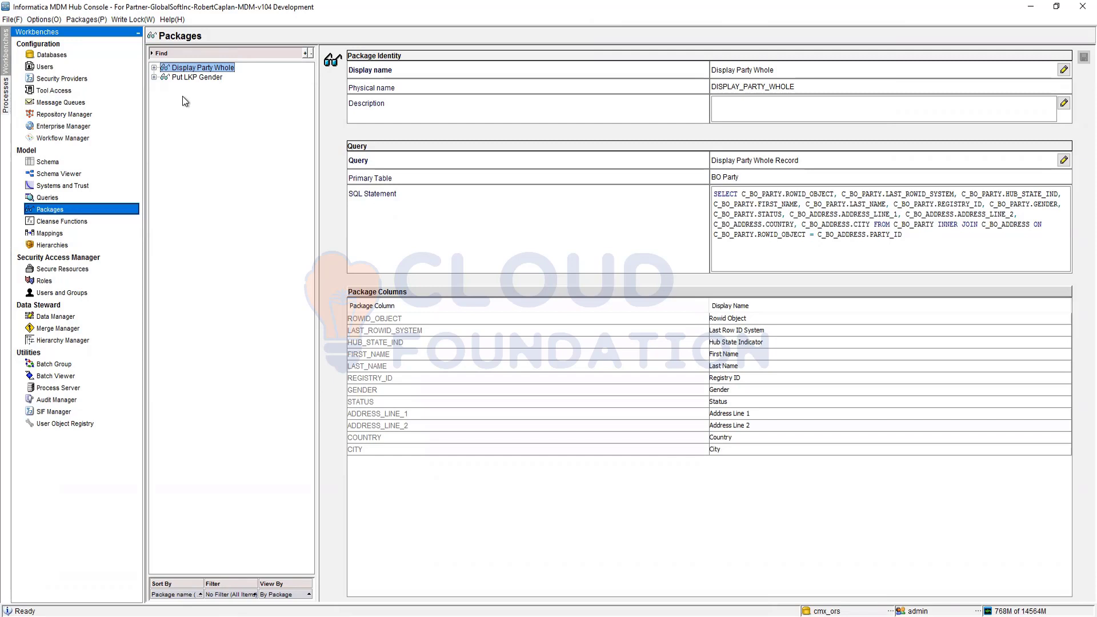
Step: Start another new package and enable put for it
{"action": "right_click", "coordinate": [181, 80]}
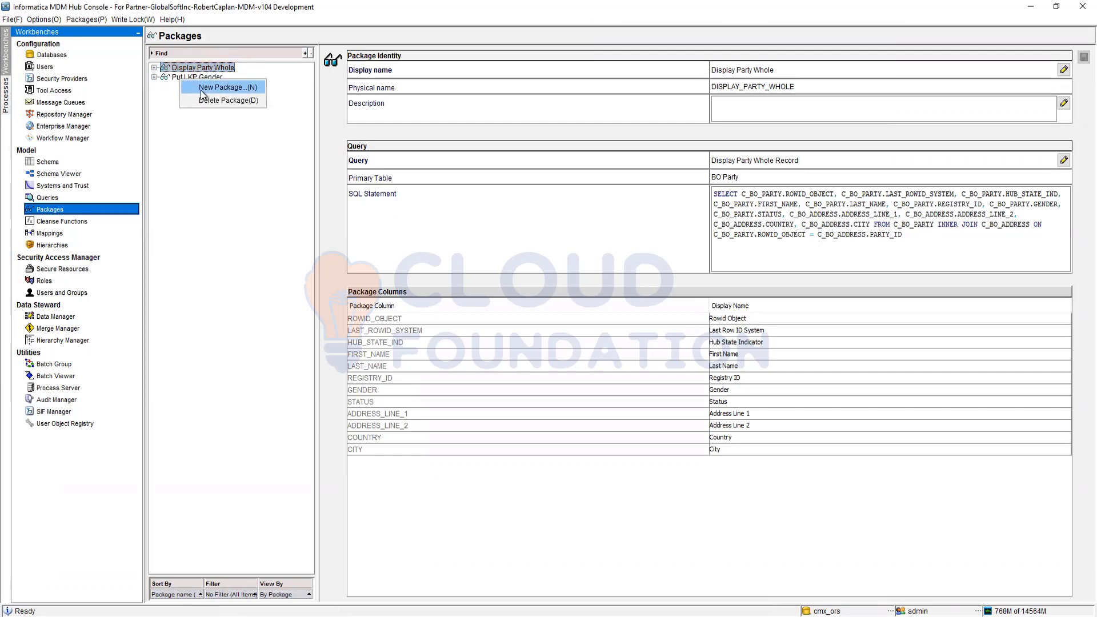
{"action": "left_click", "coordinate": [202, 90]}
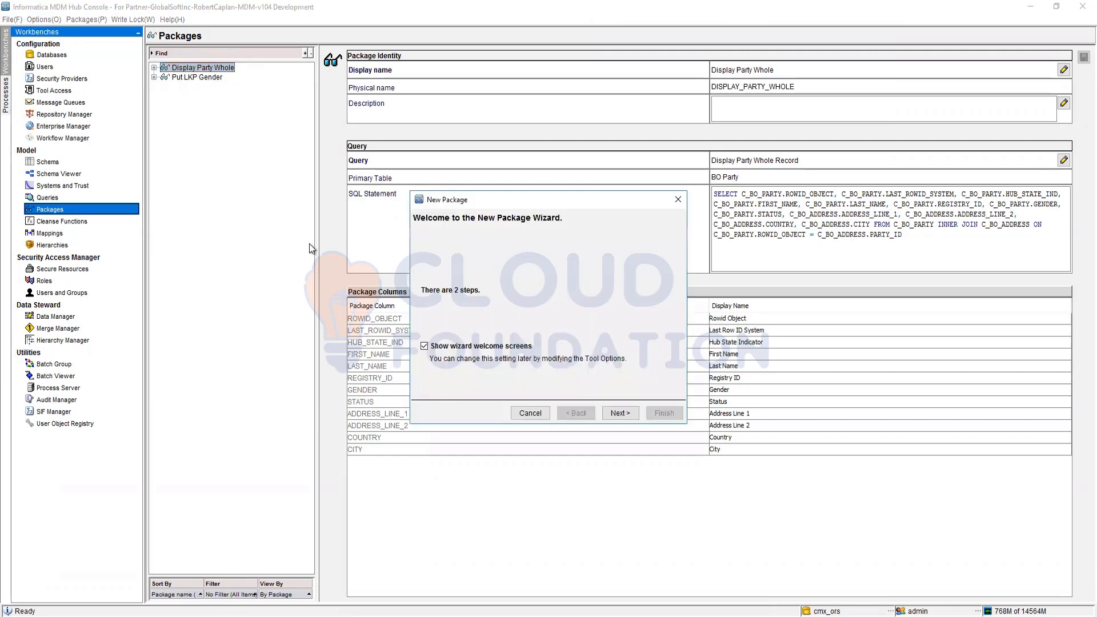
{"action": "left_click", "coordinate": [629, 411]}
{"action": "left_click", "coordinate": [589, 339]}
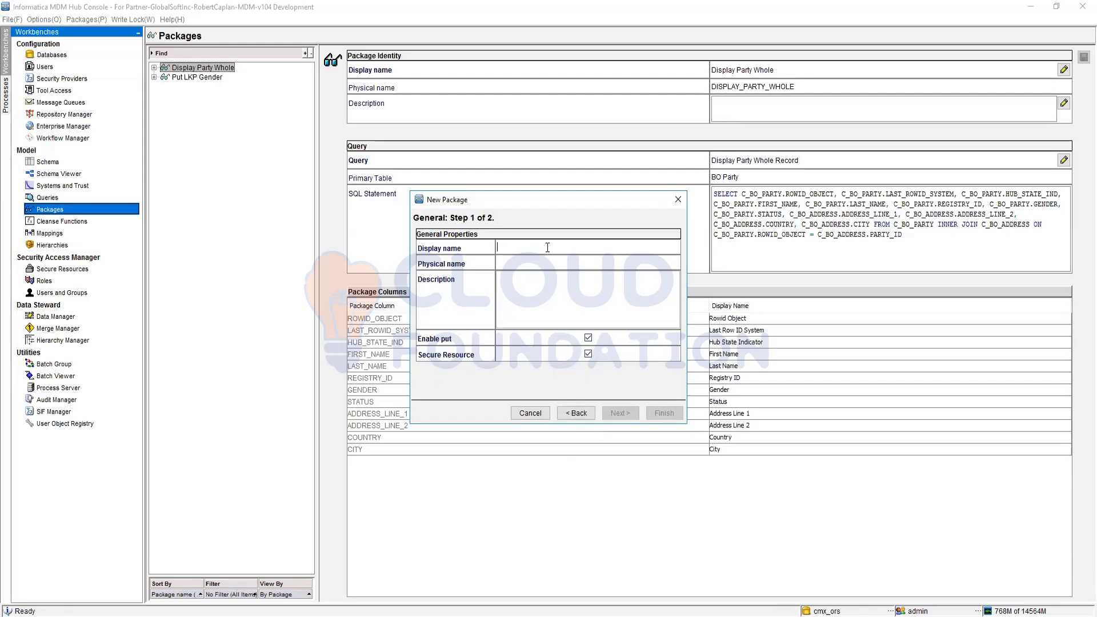
Step: Give the put-enabled package the display name "Put PartyWhole" and the physical name PUT_PARTY_WHOLE
{"action": "type", "text": "Part"}
{"action": "key", "text": "BackSpace"}
{"action": "key", "text": "BackSpace"}
{"action": "key", "text": "BackSpace"}
{"action": "key", "text": "BackSpace"}
{"action": "type", "text": "P"}
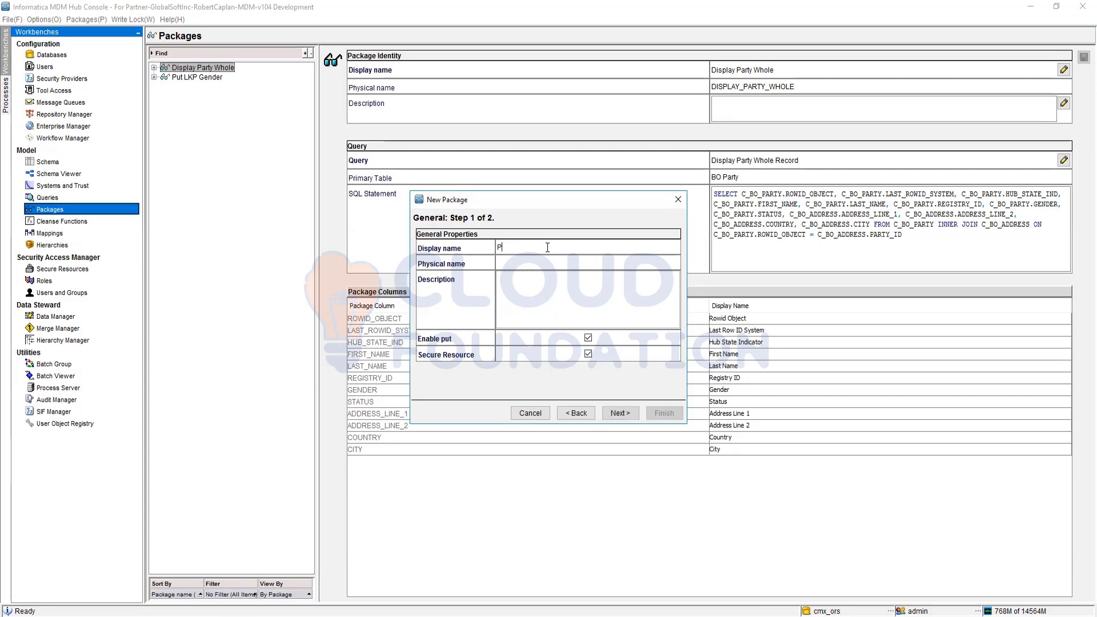
{"action": "type", "text": "ut PartyWhole"}
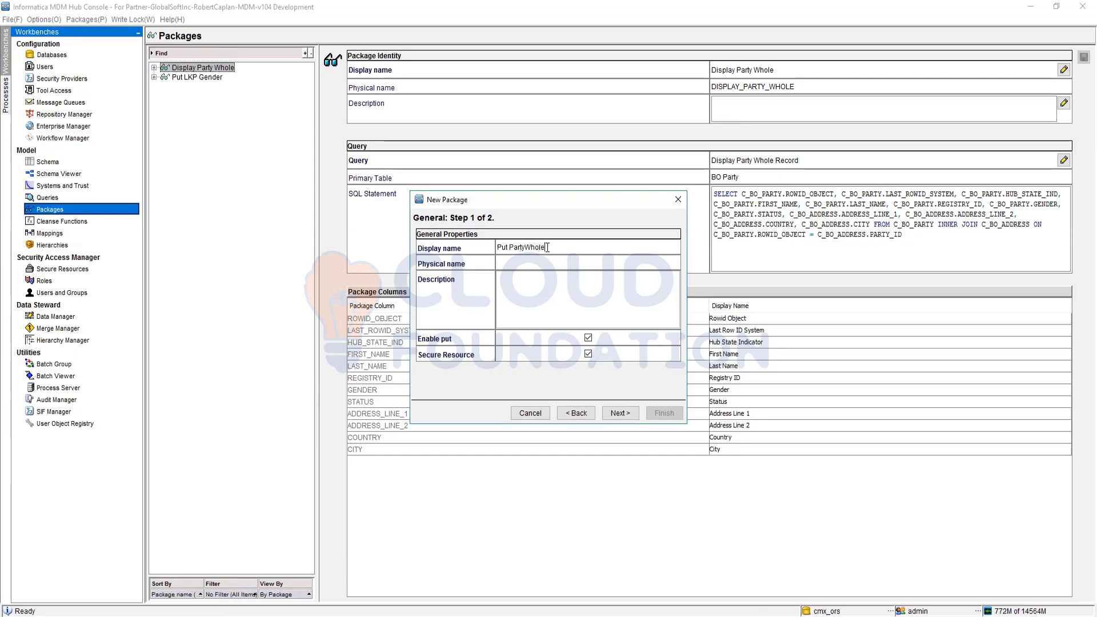
{"action": "key", "text": "Tab"}
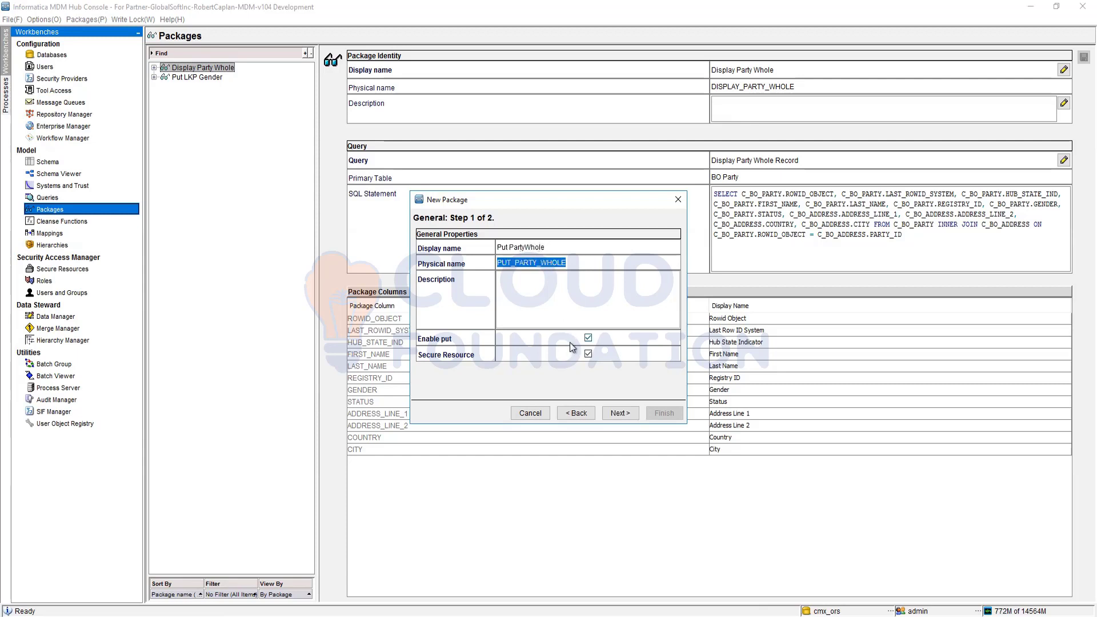
Step: Examine which queries in the MainBO, LKP Tables and HM groups are available for the put-enabled package
{"action": "left_click", "coordinate": [619, 413]}
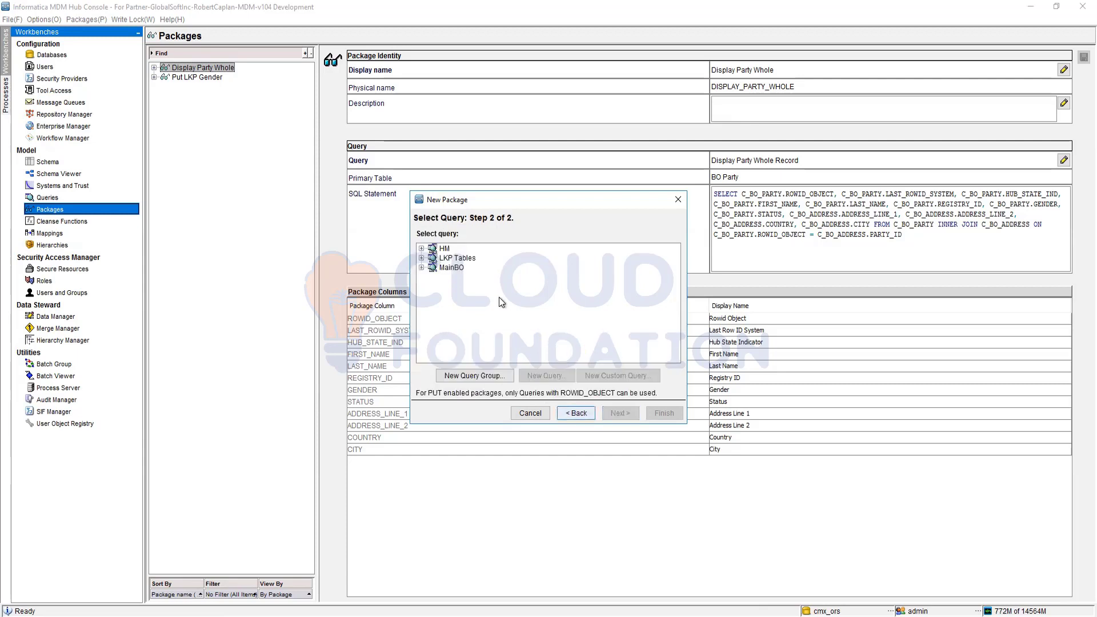
{"action": "left_click", "coordinate": [422, 267]}
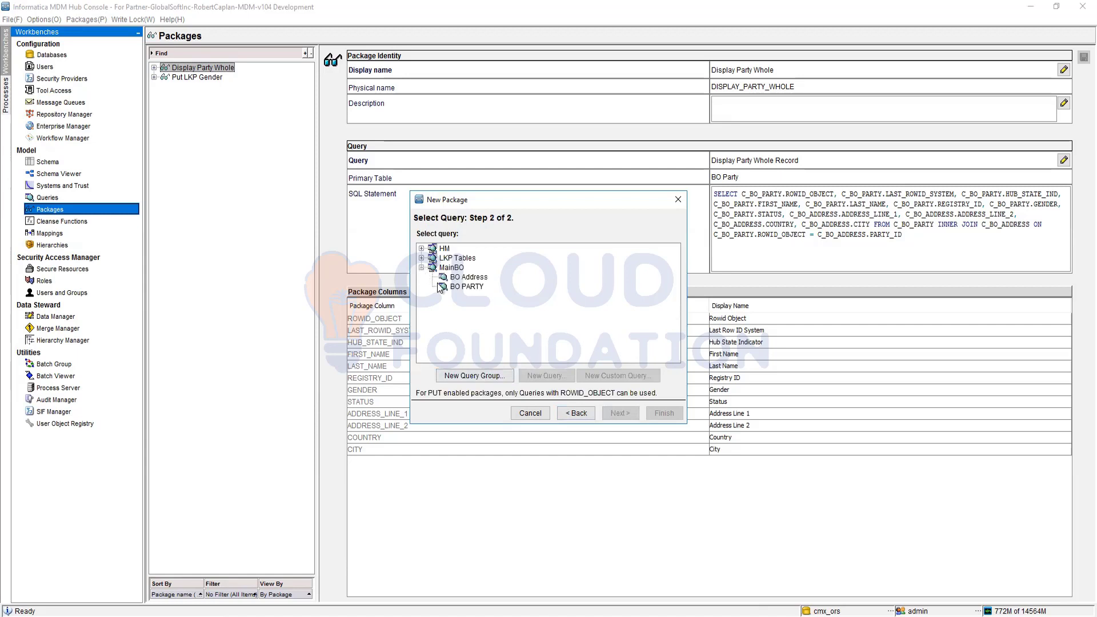
{"action": "left_click", "coordinate": [422, 258]}
{"action": "left_click", "coordinate": [422, 248]}
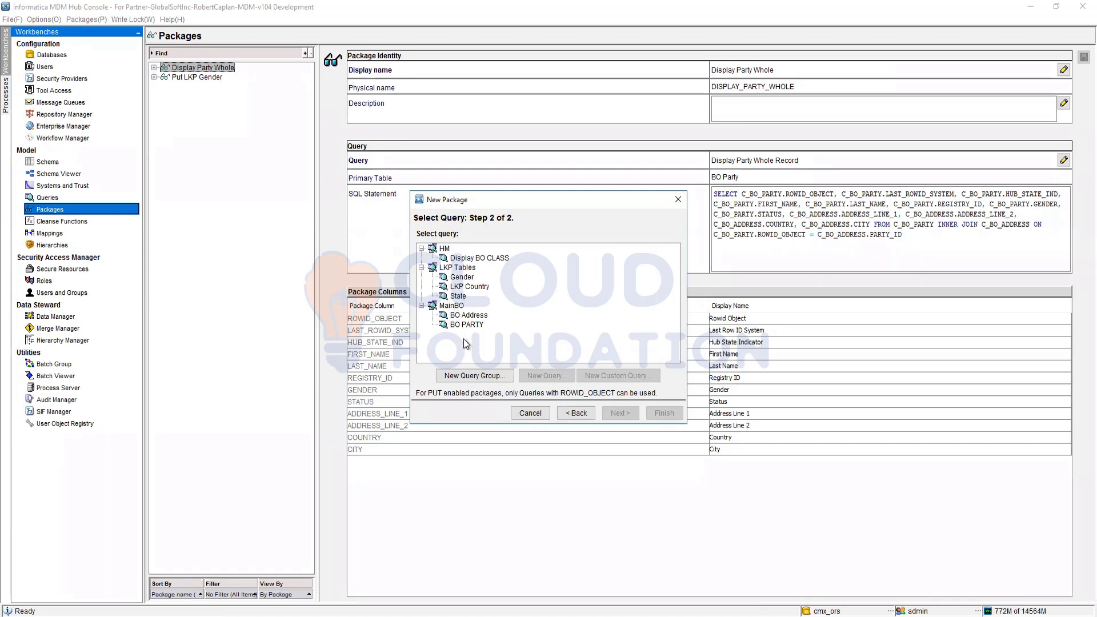
Step: Return to the package's general properties and shorten the display name to "Put Party" and the physical name to PUT_PARTY
{"action": "left_click", "coordinate": [577, 413]}
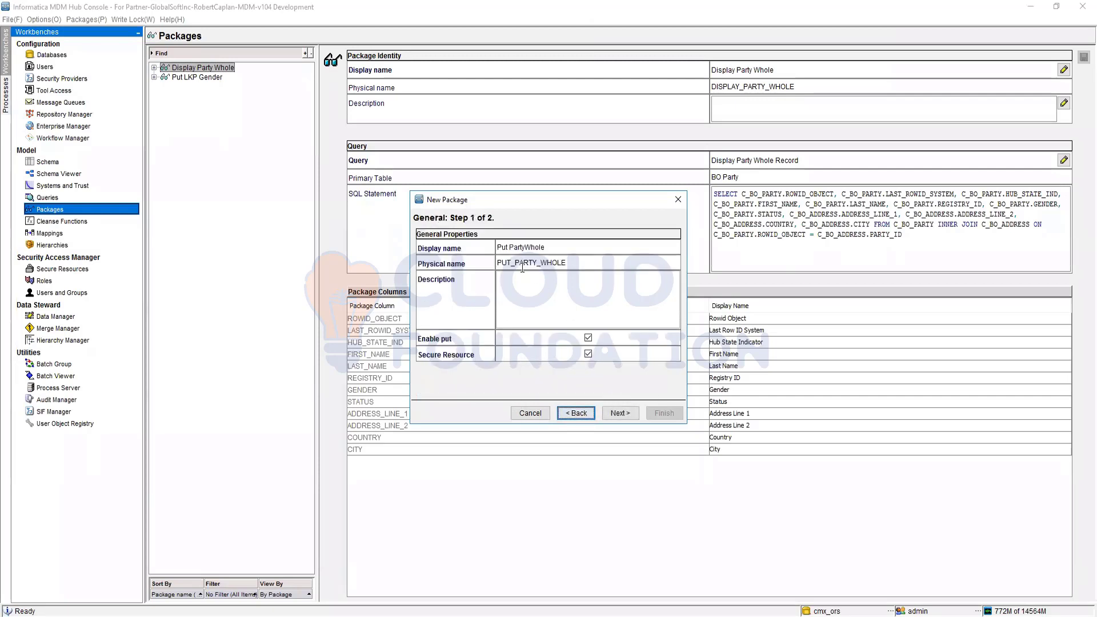
{"action": "triple_click", "coordinate": [542, 244]}
{"action": "left_click", "coordinate": [542, 245]}
{"action": "left_click_drag", "start_coordinate": [559, 247], "coordinate": [527, 246]}
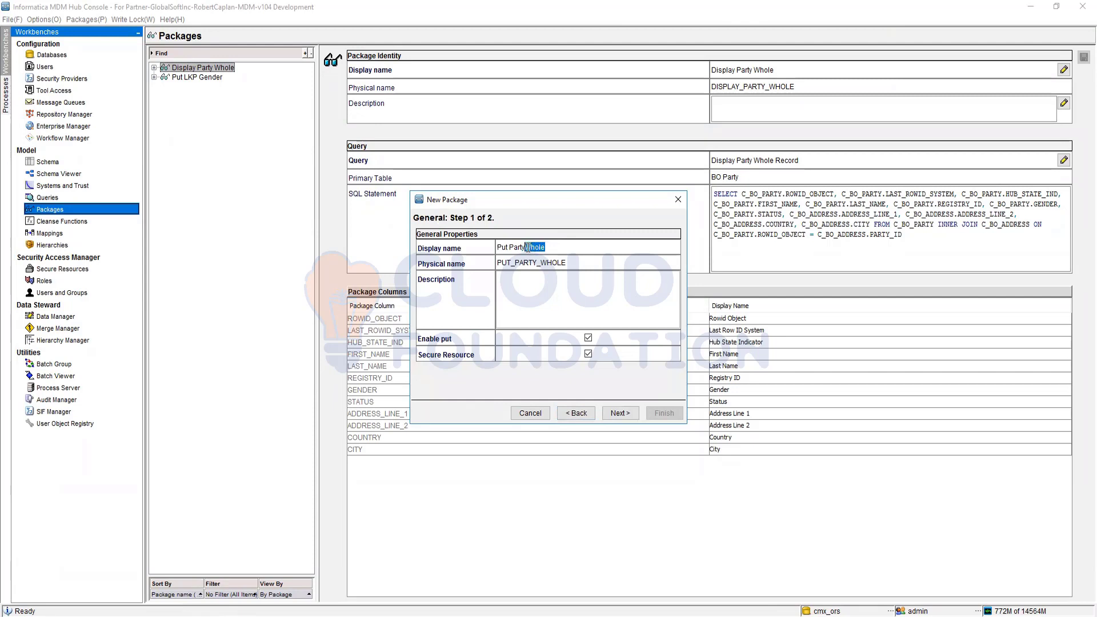
{"action": "key", "text": "BackSpace"}
{"action": "triple_click", "coordinate": [574, 261]}
{"action": "left_click", "coordinate": [572, 262]}
{"action": "left_click_drag", "start_coordinate": [567, 263], "coordinate": [541, 263]}
{"action": "key", "text": "BackSpace"}
{"action": "key", "text": "BackSpace"}
Step: Base the Put Party package on the BO PARTY query from the MainBO group and create it
{"action": "left_click", "coordinate": [617, 413]}
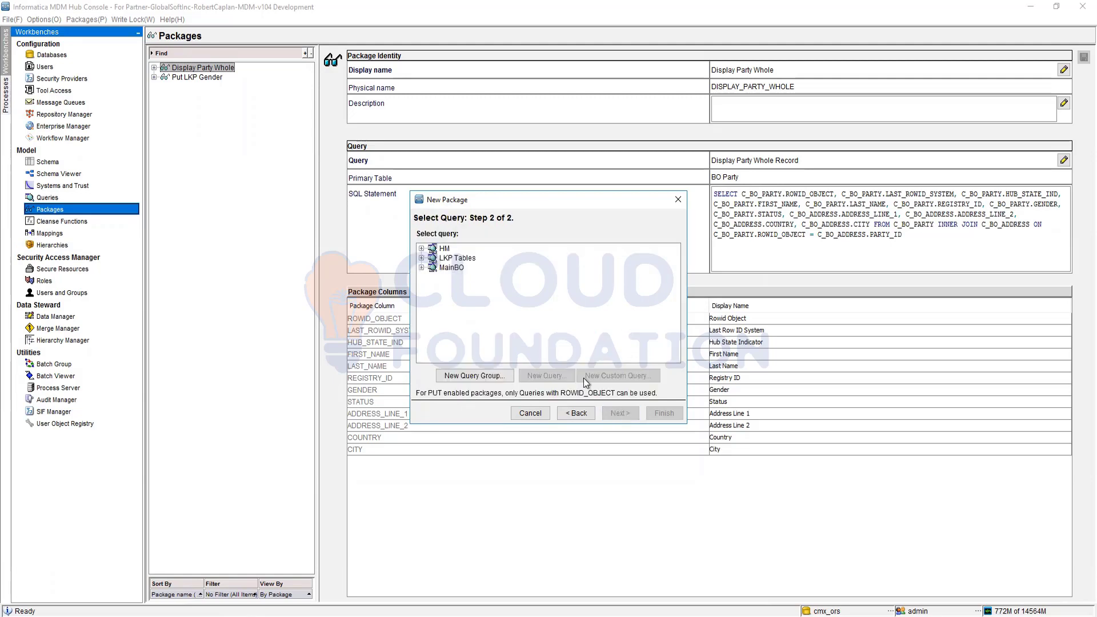
{"action": "left_click", "coordinate": [421, 268]}
{"action": "left_click", "coordinate": [466, 287]}
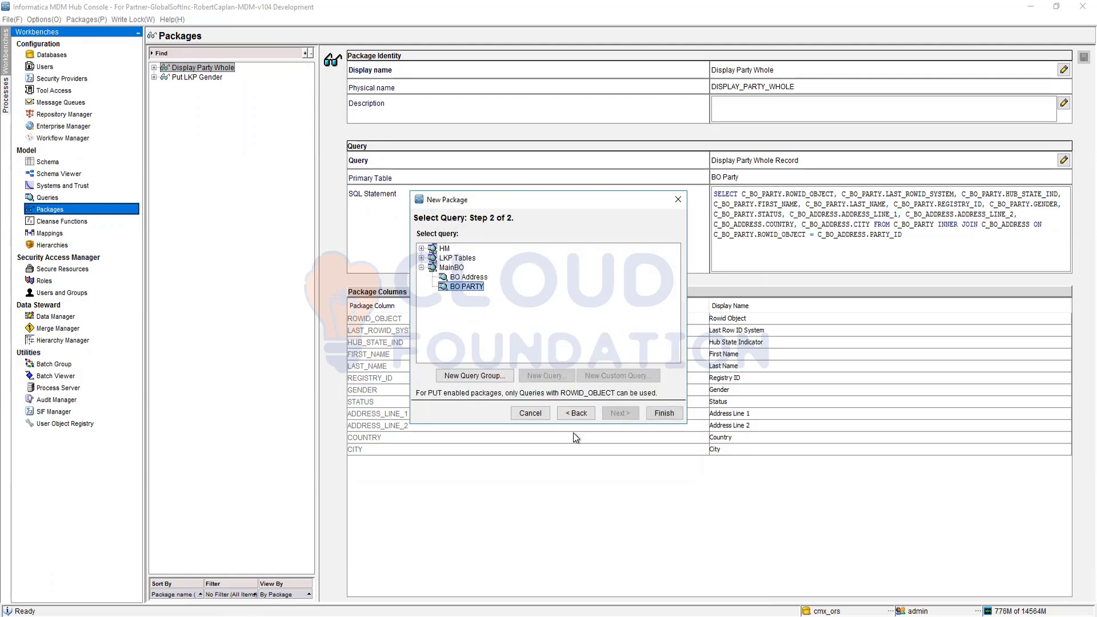
{"action": "left_click", "coordinate": [665, 414]}
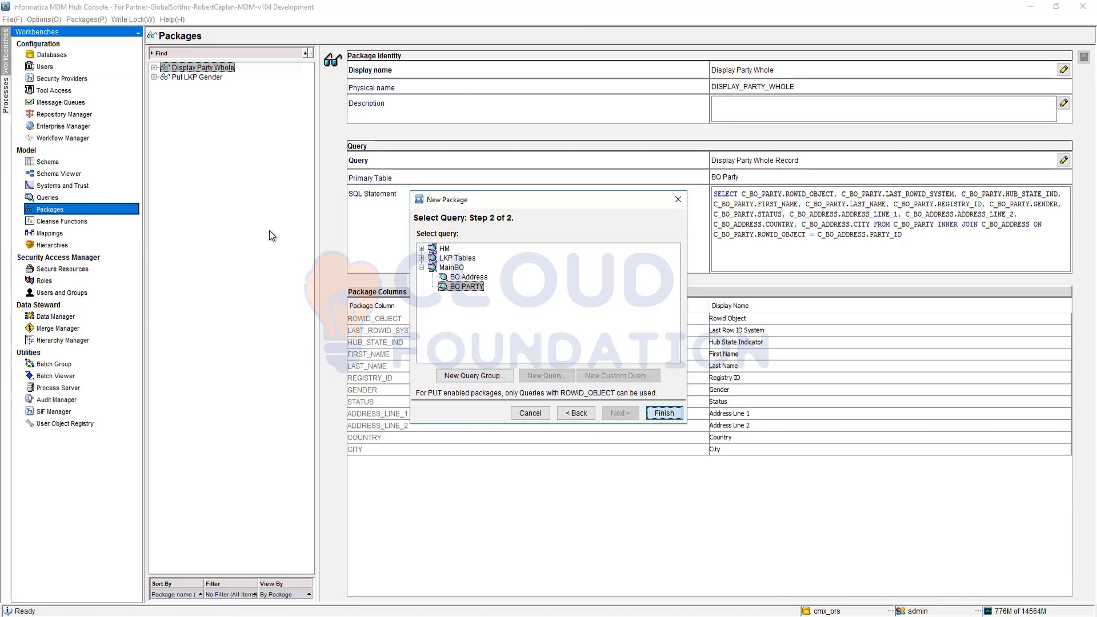
{"action": "key", "text": "Return"}
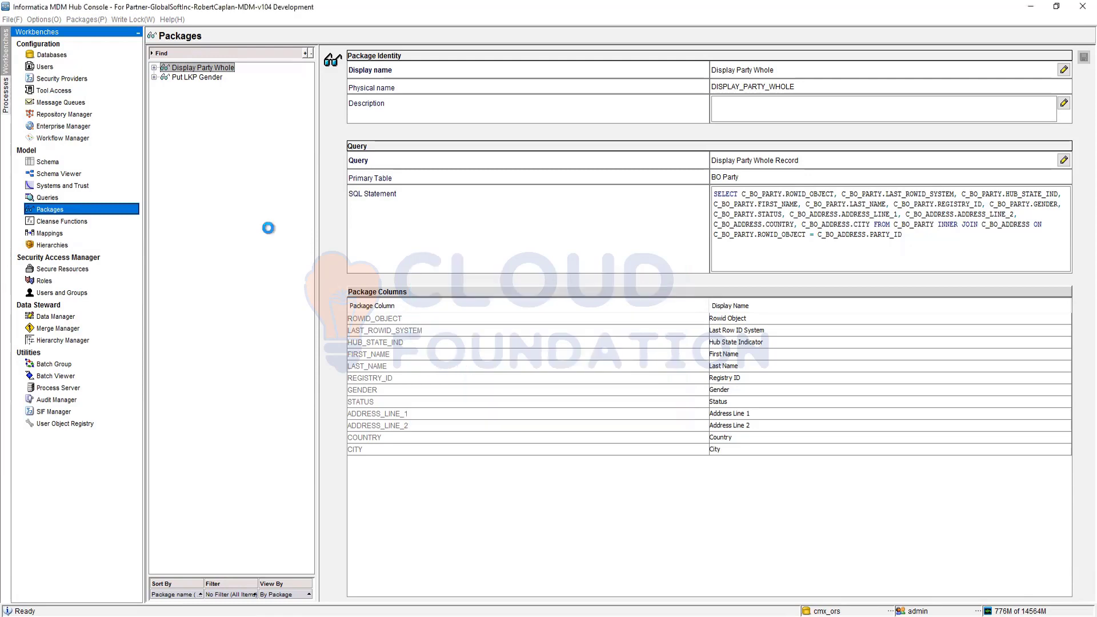
Step: Create a put-enabled package named Put Address, based on the BO Address query from the MainBO group
{"action": "right_click", "coordinate": [177, 114]}
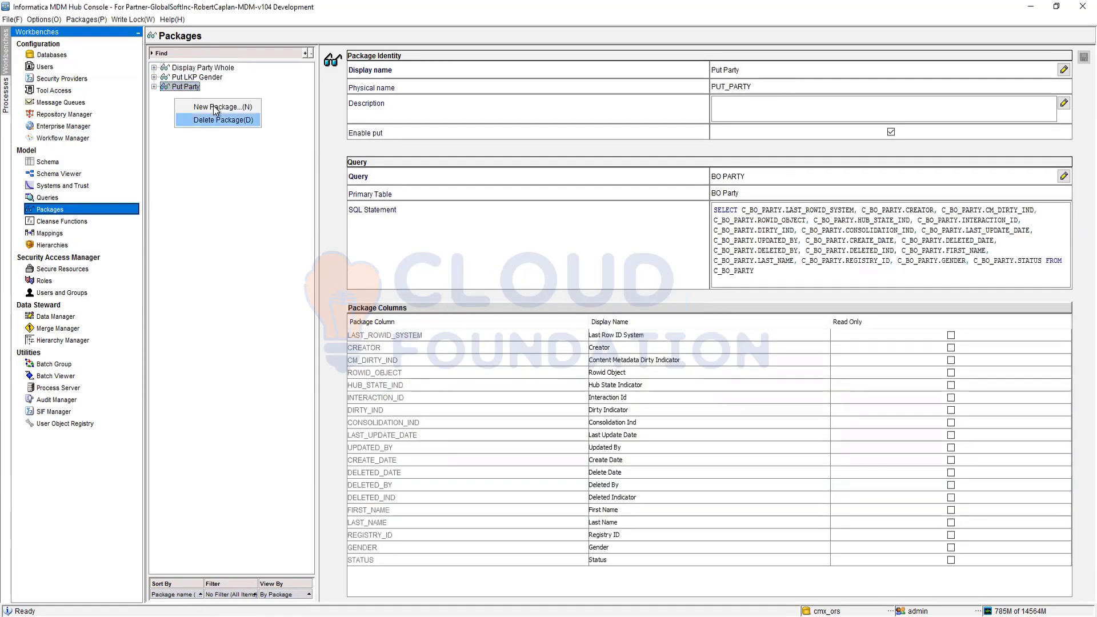
{"action": "left_click", "coordinate": [217, 107]}
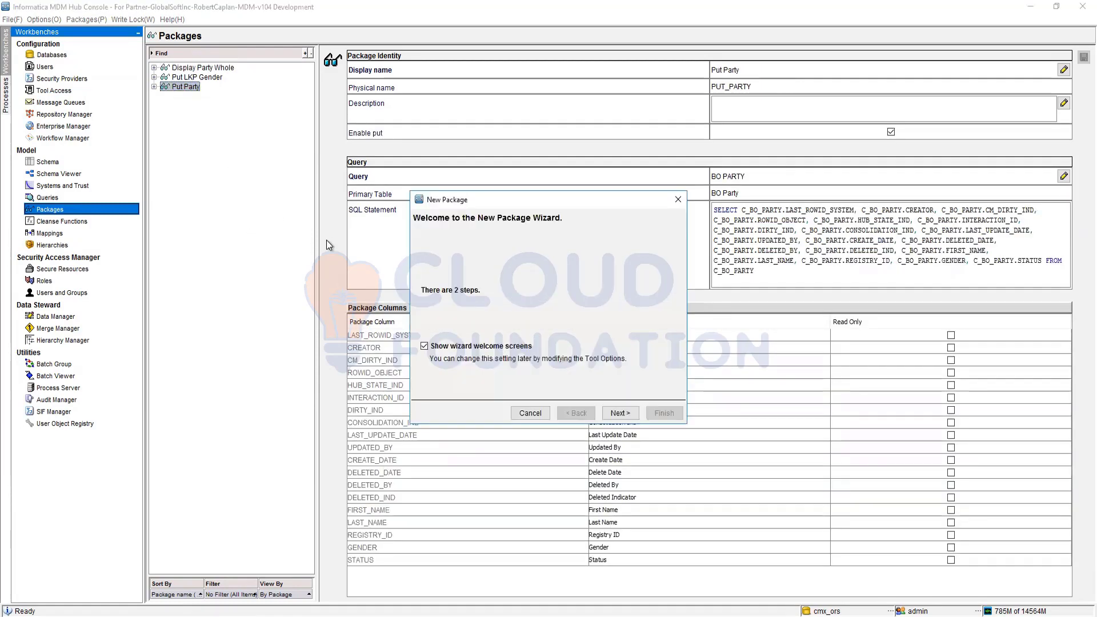
{"action": "left_click", "coordinate": [619, 413]}
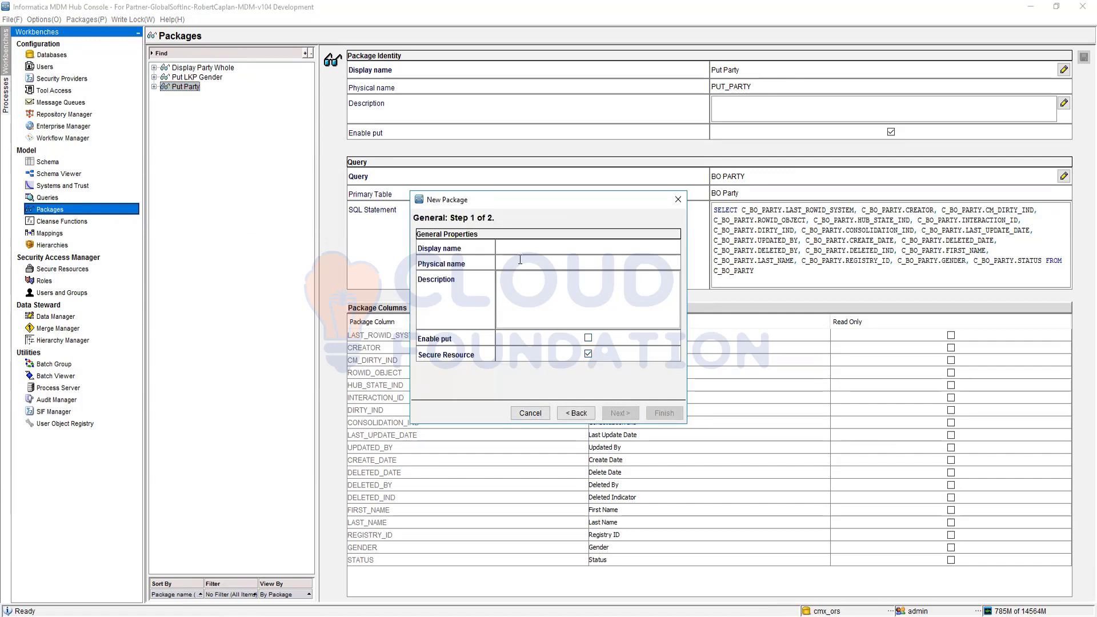
{"action": "type", "text": "Address"}
{"action": "type", "text": "Put"}
{"action": "left_click", "coordinate": [588, 337]}
{"action": "left_click", "coordinate": [617, 412]}
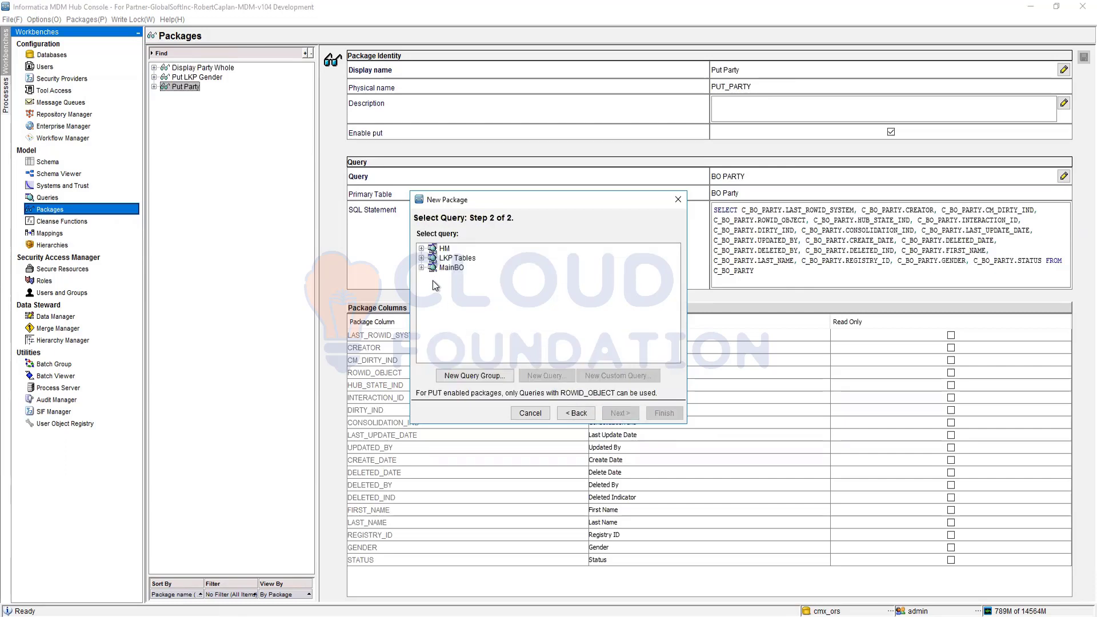
{"action": "left_click", "coordinate": [421, 268]}
{"action": "left_click", "coordinate": [467, 277]}
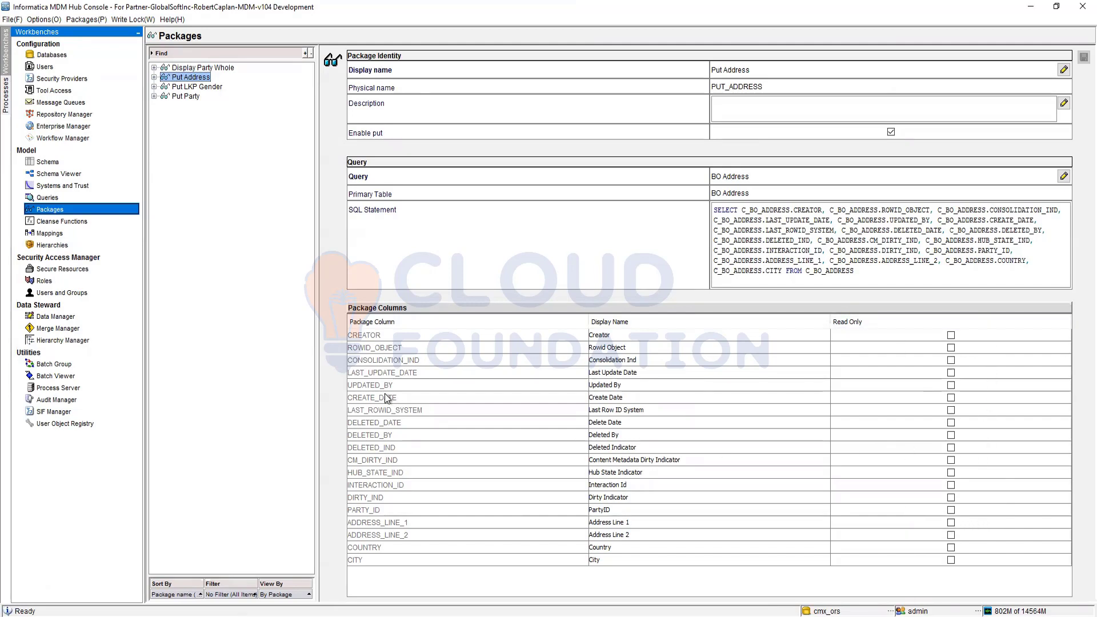
Step: Create a put-enabled package named PUT Country, based on the LKP Country query from the LKP Tables group
{"action": "right_click", "coordinate": [193, 133]}
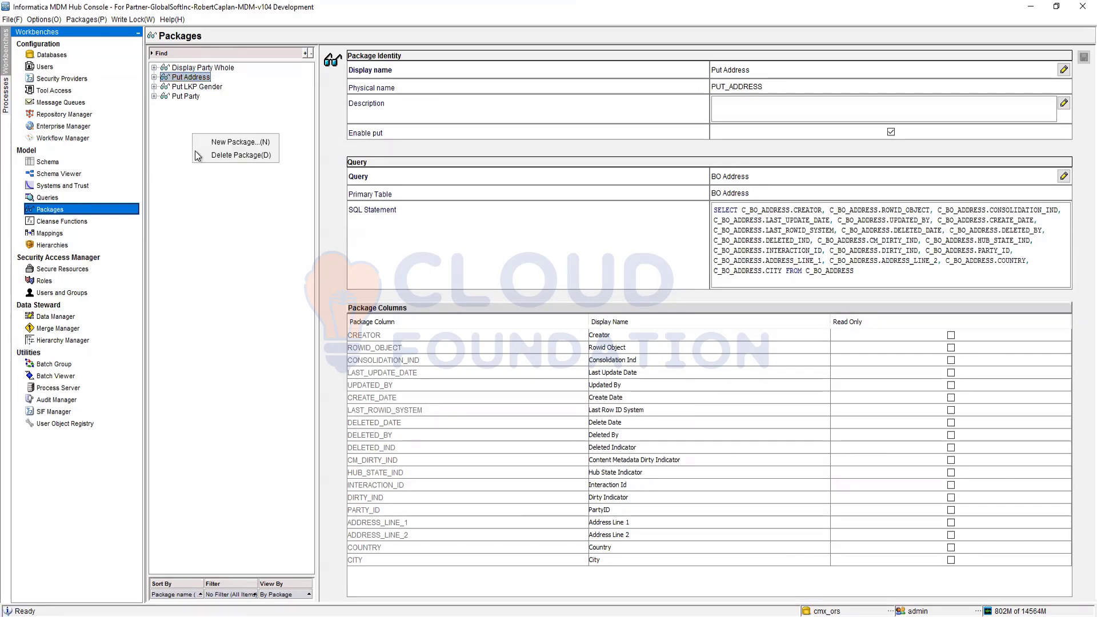
{"action": "left_click", "coordinate": [231, 143]}
{"action": "left_click", "coordinate": [611, 414]}
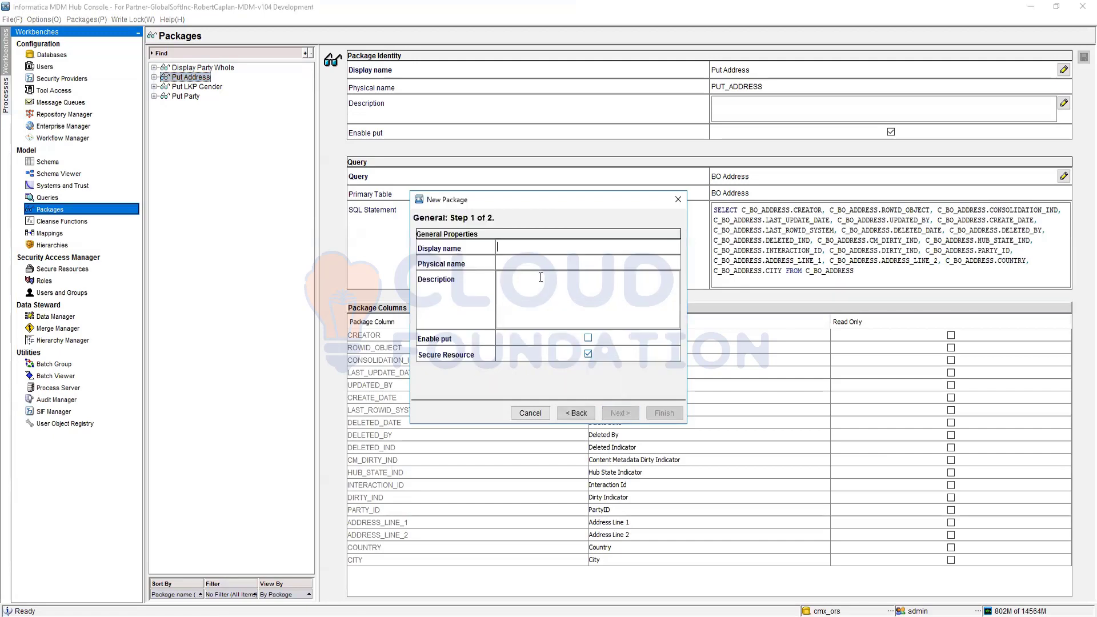
{"action": "type", "text": "PUT "}
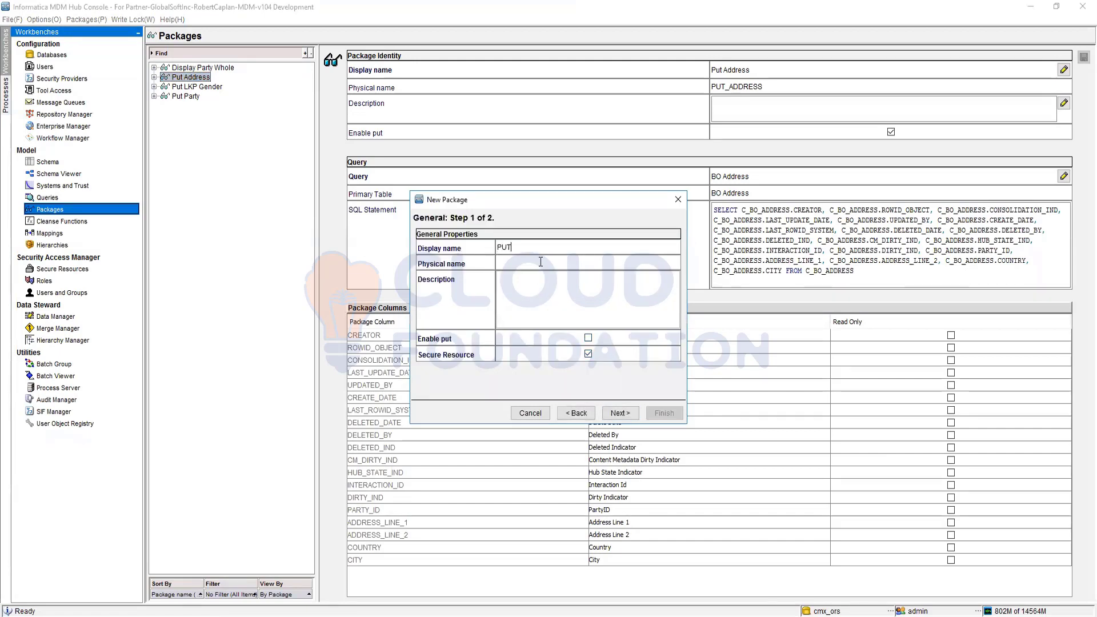
{"action": "type", "text": "Country"}
{"action": "left_click", "coordinate": [588, 338]}
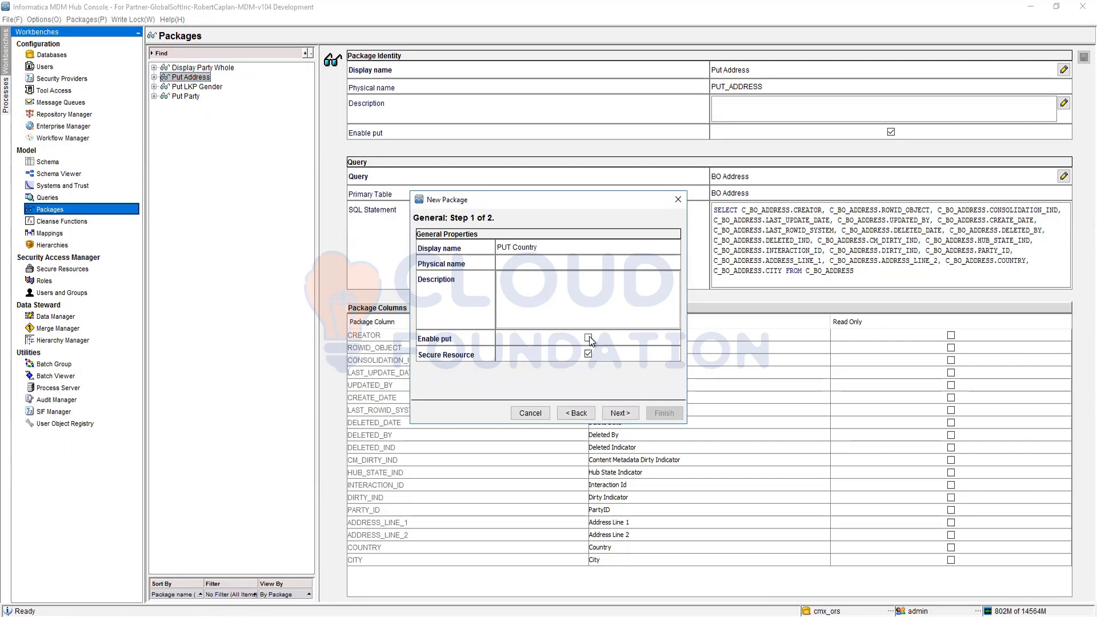
{"action": "left_click", "coordinate": [620, 413]}
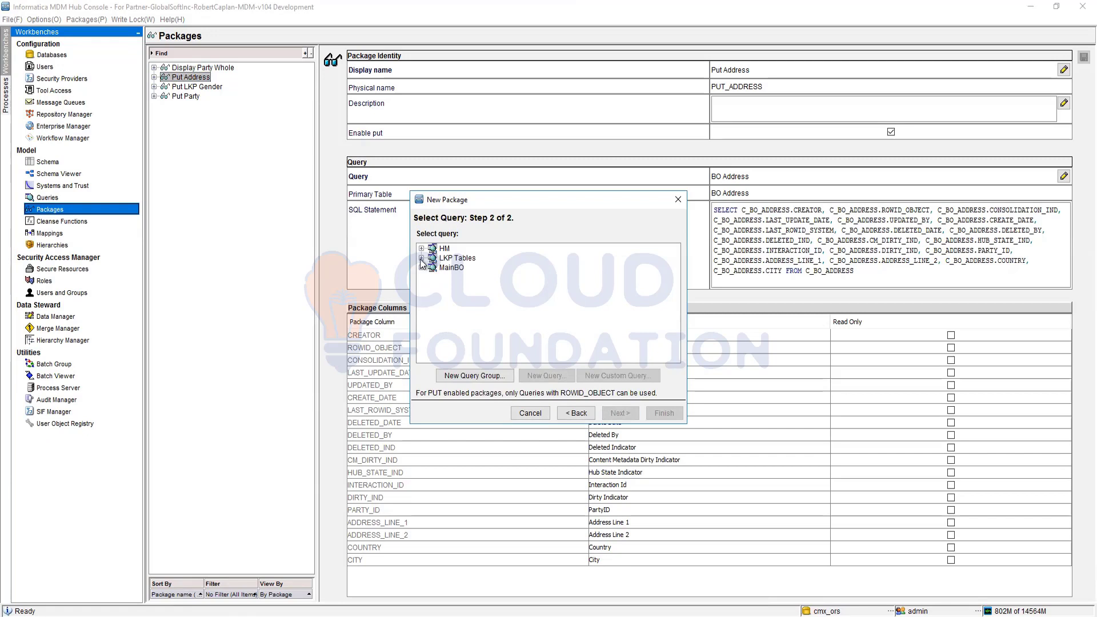
{"action": "left_click", "coordinate": [421, 259]}
{"action": "left_click", "coordinate": [467, 278]}
{"action": "left_click", "coordinate": [664, 413]}
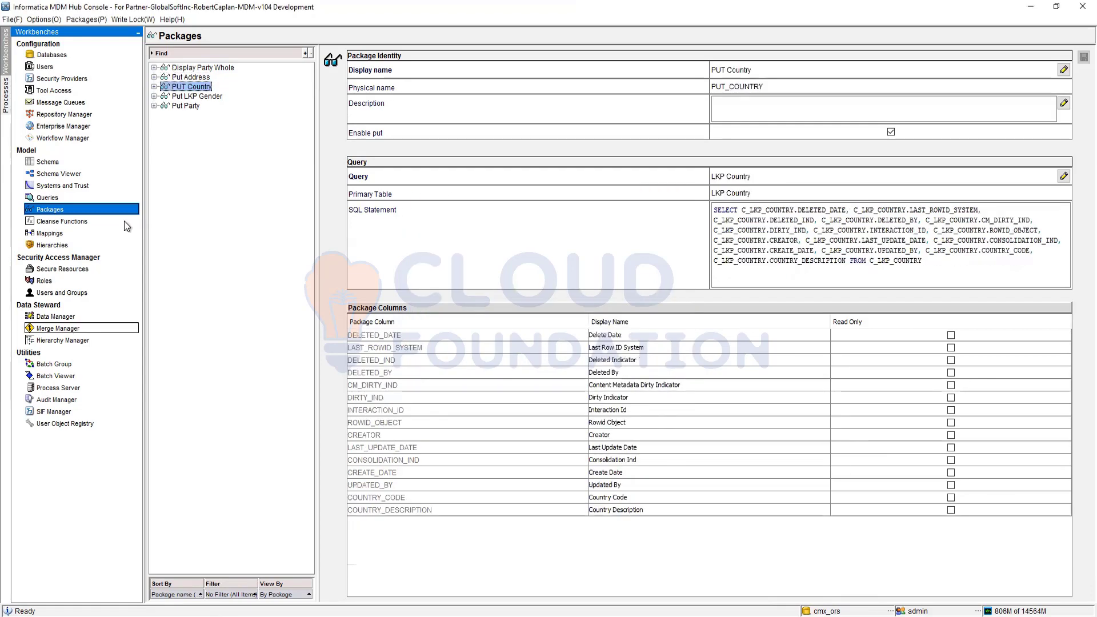
Step: Create a put-enabled package named Put State, based on the State query from the LKP Tables group
{"action": "right_click", "coordinate": [199, 124]}
{"action": "left_click", "coordinate": [240, 131]}
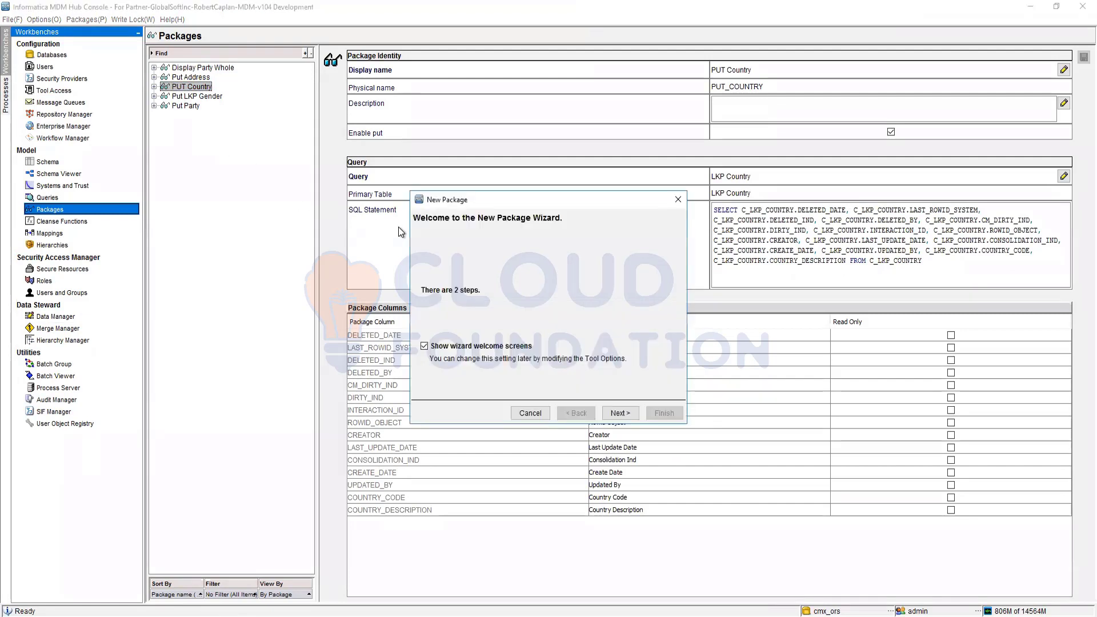
{"action": "left_click", "coordinate": [620, 414]}
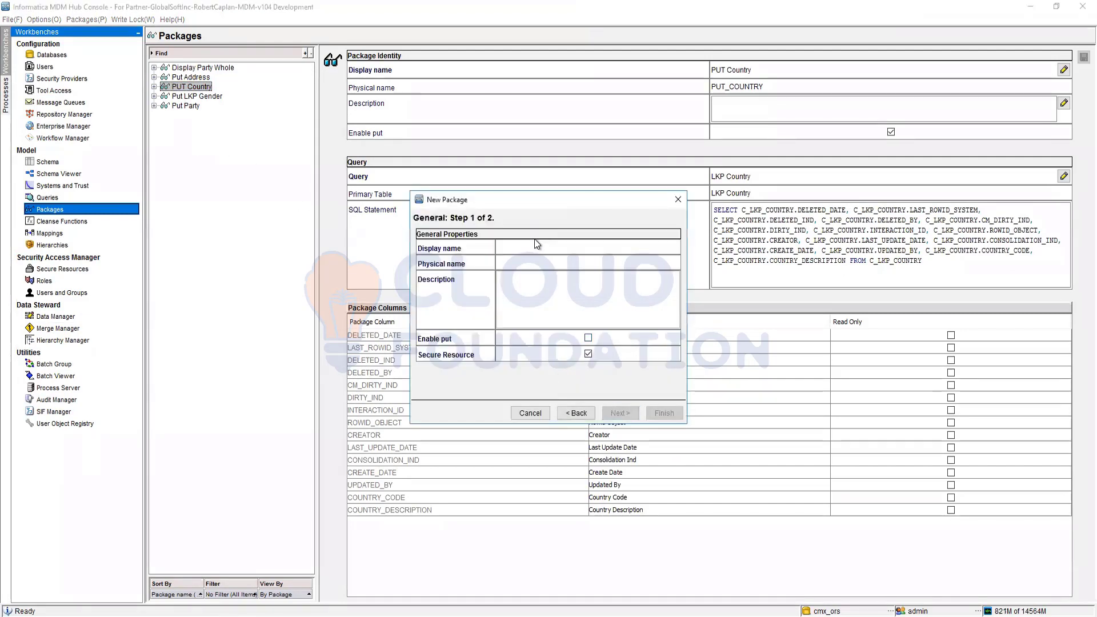
{"action": "type", "text": "Put State"}
{"action": "left_click", "coordinate": [590, 339]}
{"action": "left_click", "coordinate": [636, 419]}
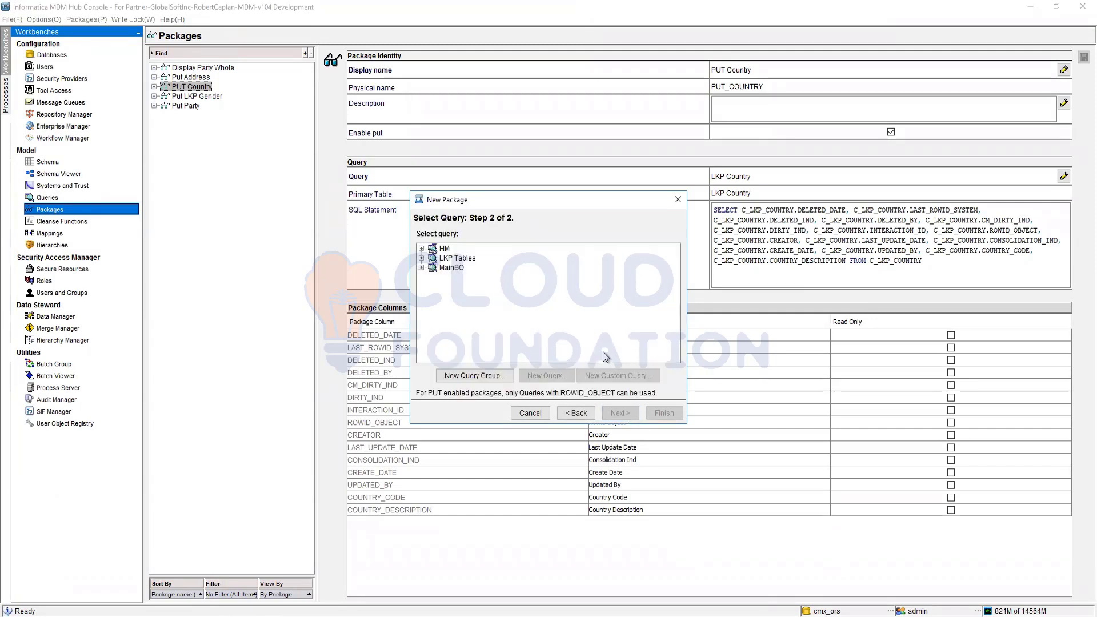
{"action": "left_click", "coordinate": [422, 258]}
{"action": "left_click", "coordinate": [460, 287]}
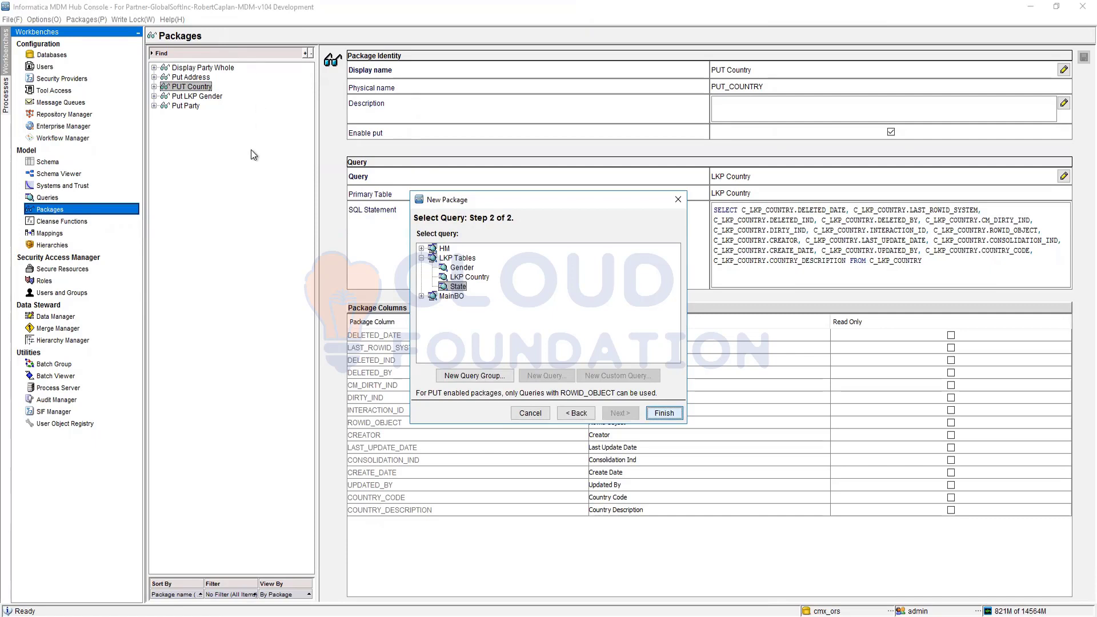
{"action": "key", "text": "Return"}
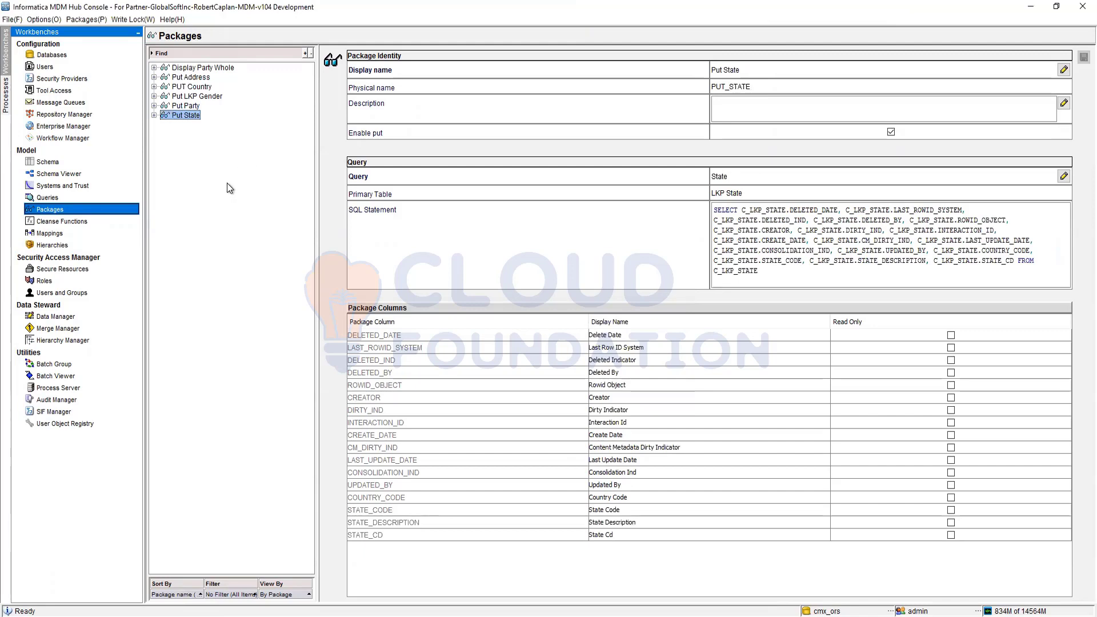
Step: Inspect the view and the query of the Put State package
{"action": "left_click", "coordinate": [154, 115]}
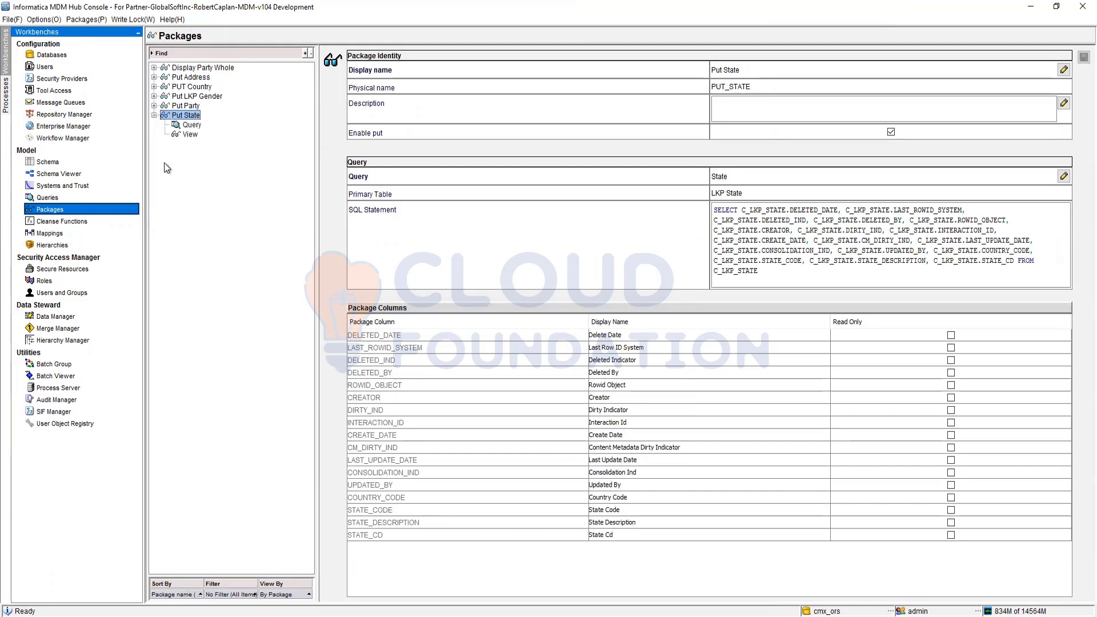
{"action": "left_click", "coordinate": [190, 135]}
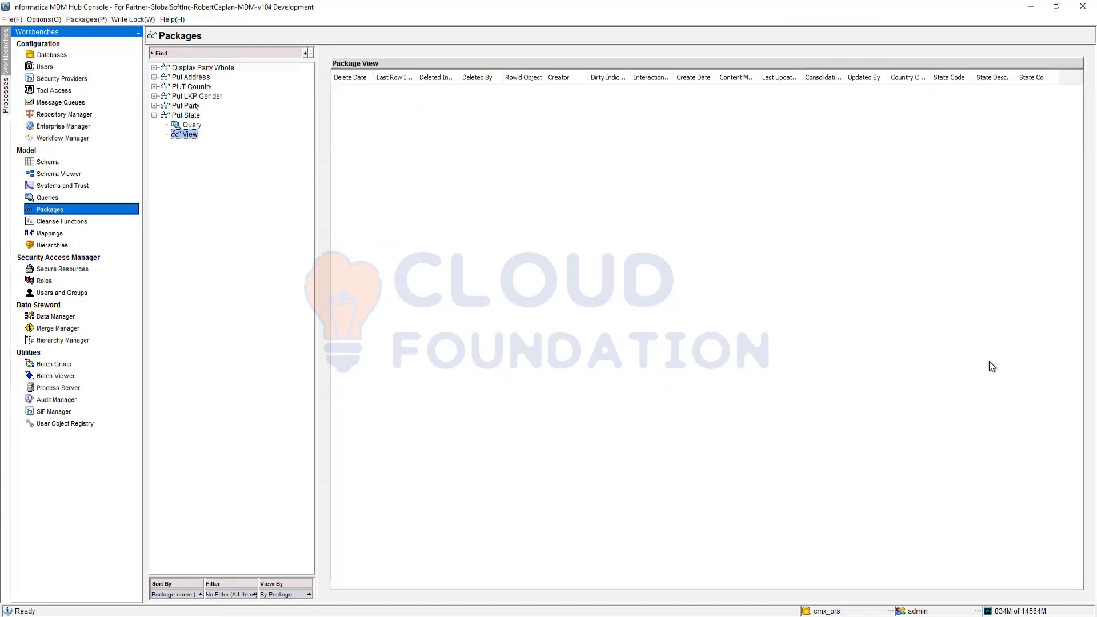
{"action": "left_click", "coordinate": [192, 125]}
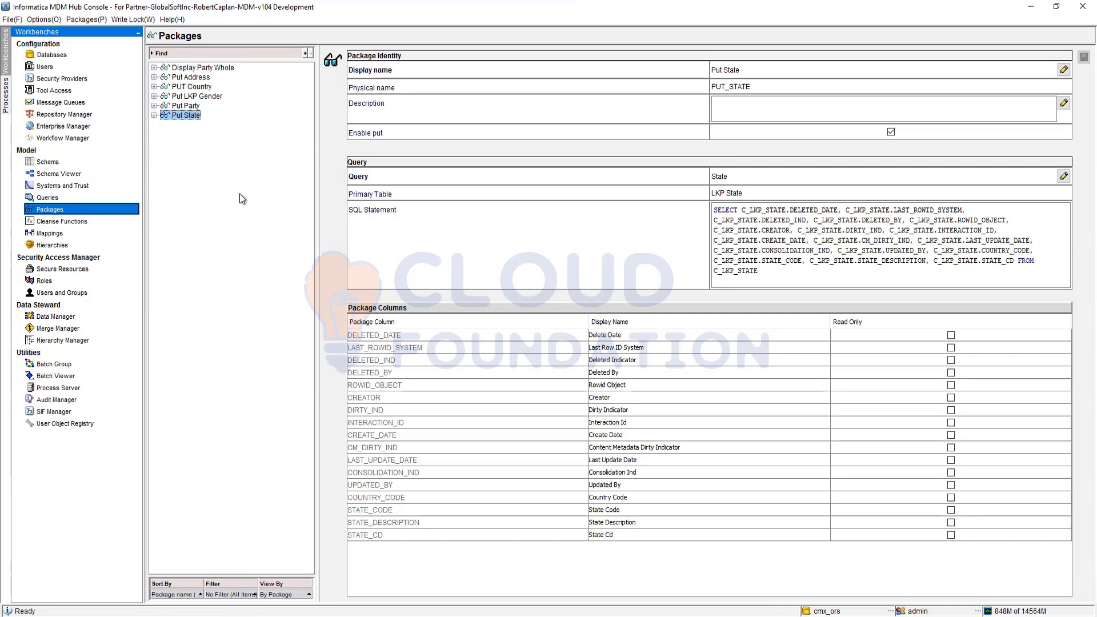
Step: Read in the SIF Manager which object types its APIs support, and return to the packages
{"action": "left_click", "coordinate": [57, 412]}
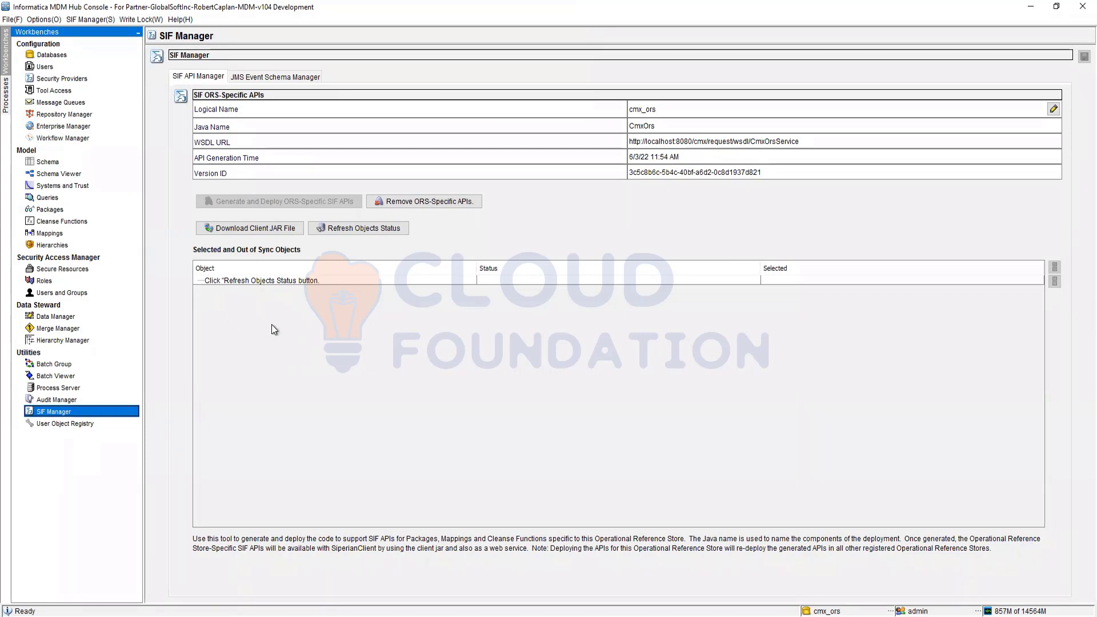
{"action": "double_click", "coordinate": [422, 539]}
{"action": "left_click_drag", "start_coordinate": [465, 544], "coordinate": [546, 543]}
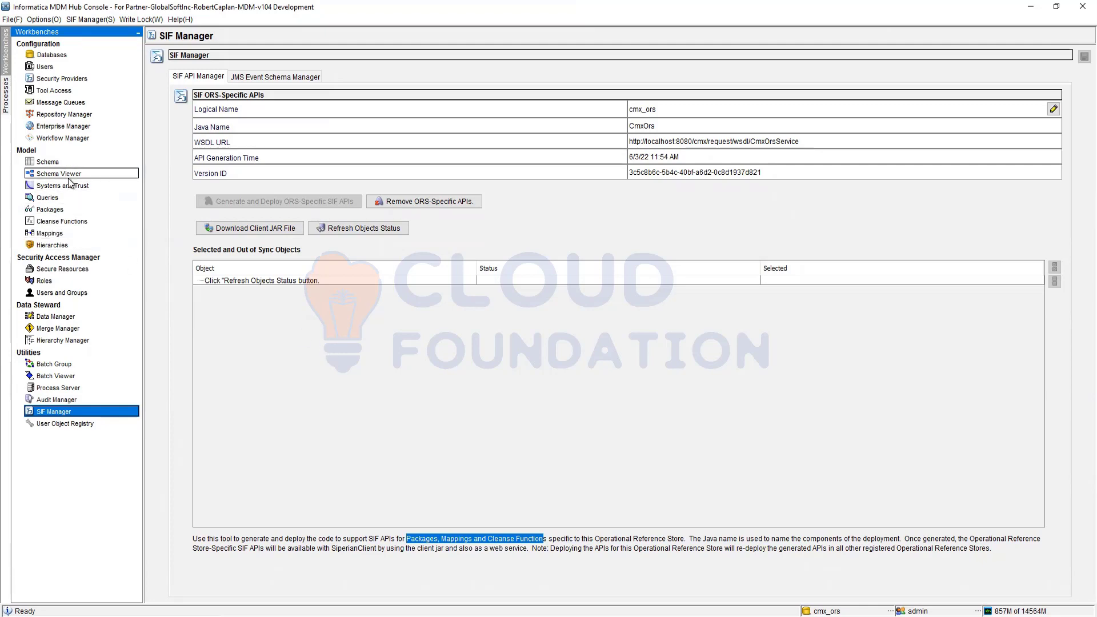
{"action": "left_click", "coordinate": [56, 209]}
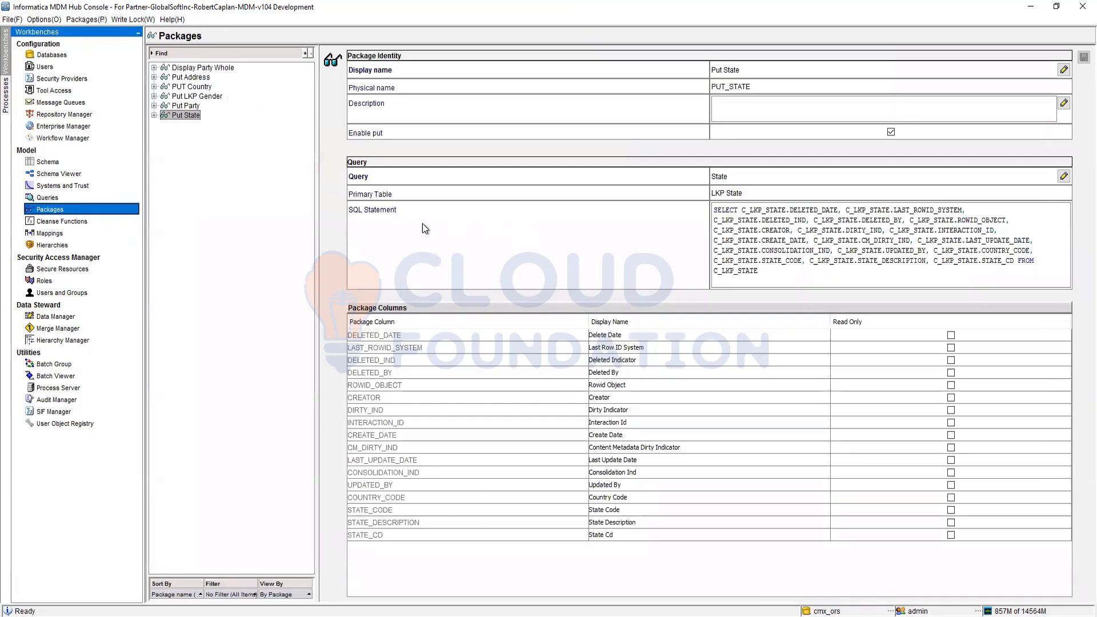
Step: Switch to Oracle SQL Developer and examine the data of the C_REPAR_QUERY_SQL and C_REPAR_QUERY tables
{"action": "mouse_move", "coordinate": [210, 616]}
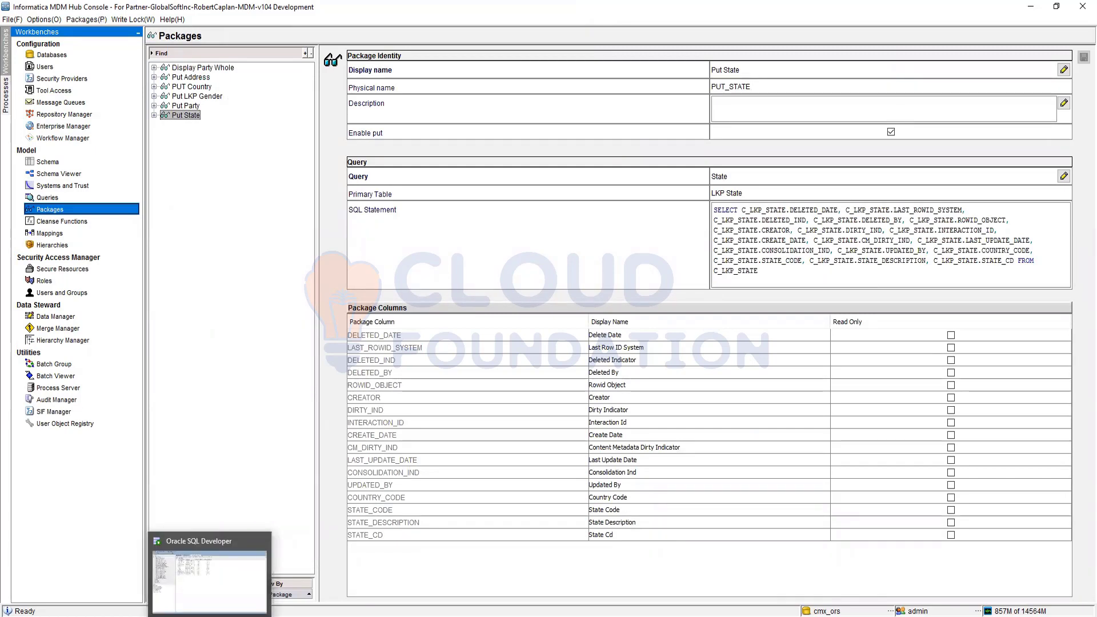
{"action": "left_click", "coordinate": [209, 579]}
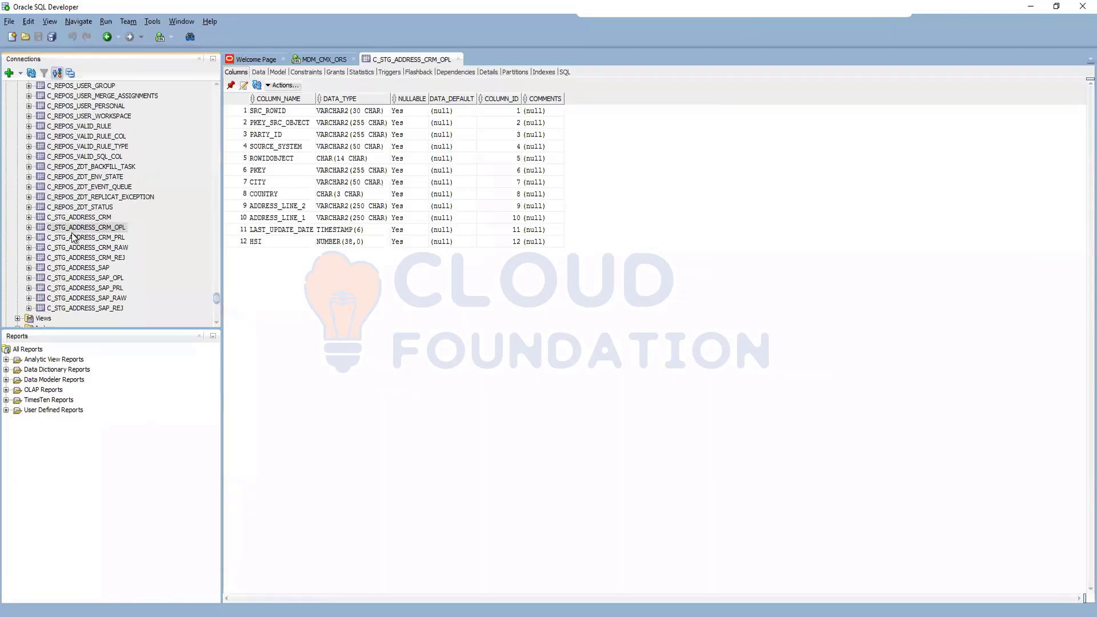
{"action": "scroll", "coordinate": [65, 243], "scroll_direction": "up", "scroll_amount": 6}
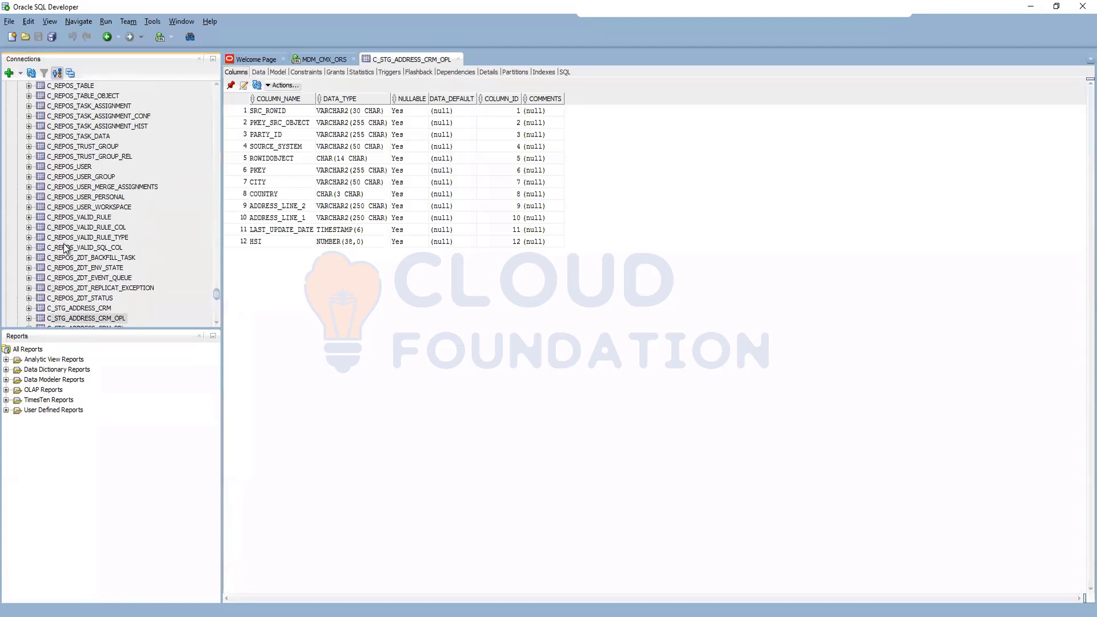
{"action": "scroll", "coordinate": [64, 247], "scroll_direction": "up", "scroll_amount": 3}
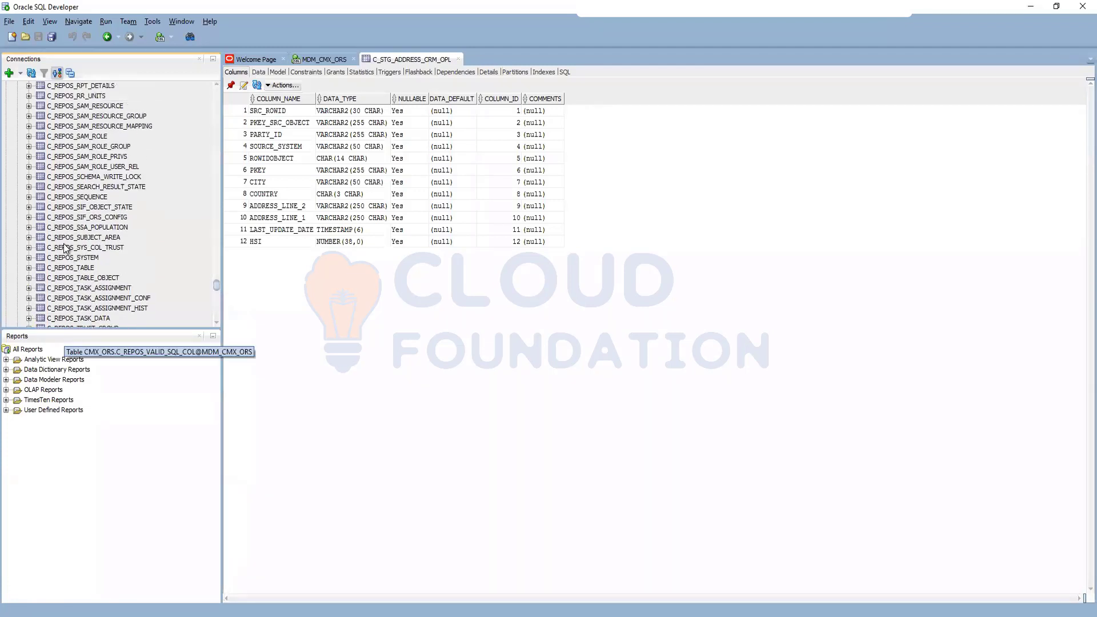
{"action": "scroll", "coordinate": [65, 248], "scroll_direction": "up", "scroll_amount": 10}
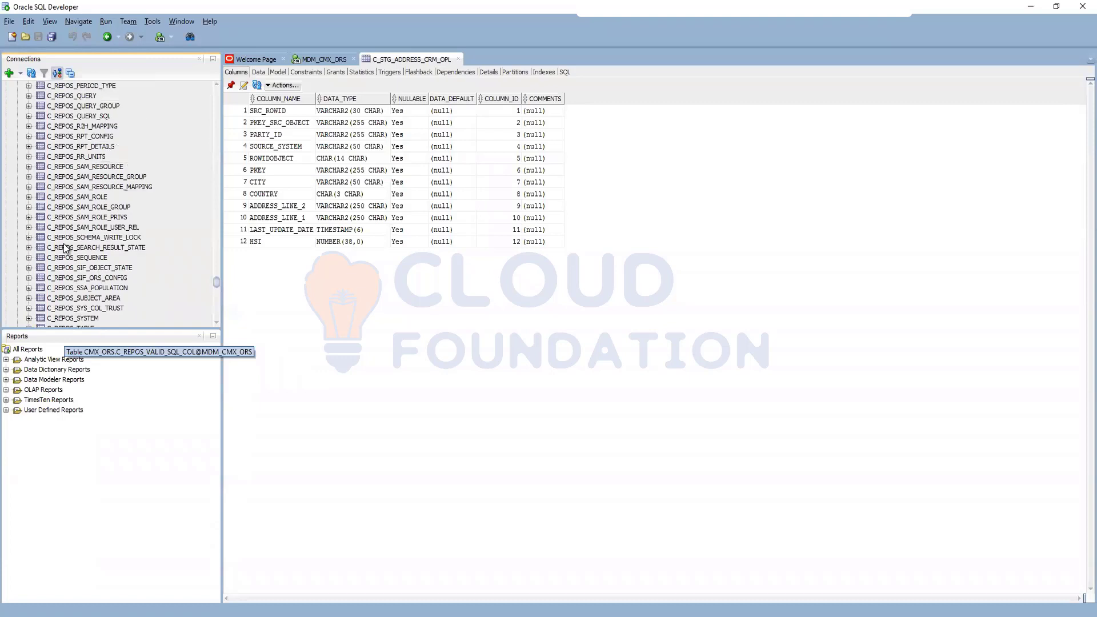
{"action": "scroll", "coordinate": [89, 251], "scroll_direction": "up", "scroll_amount": 10}
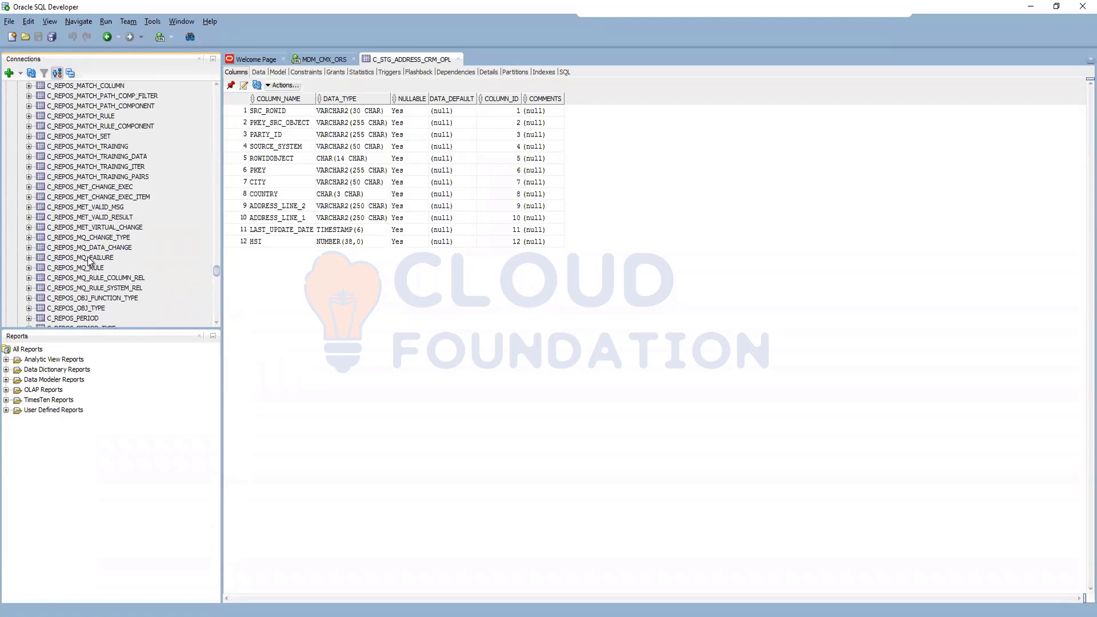
{"action": "scroll", "coordinate": [74, 233], "scroll_direction": "up", "scroll_amount": 4}
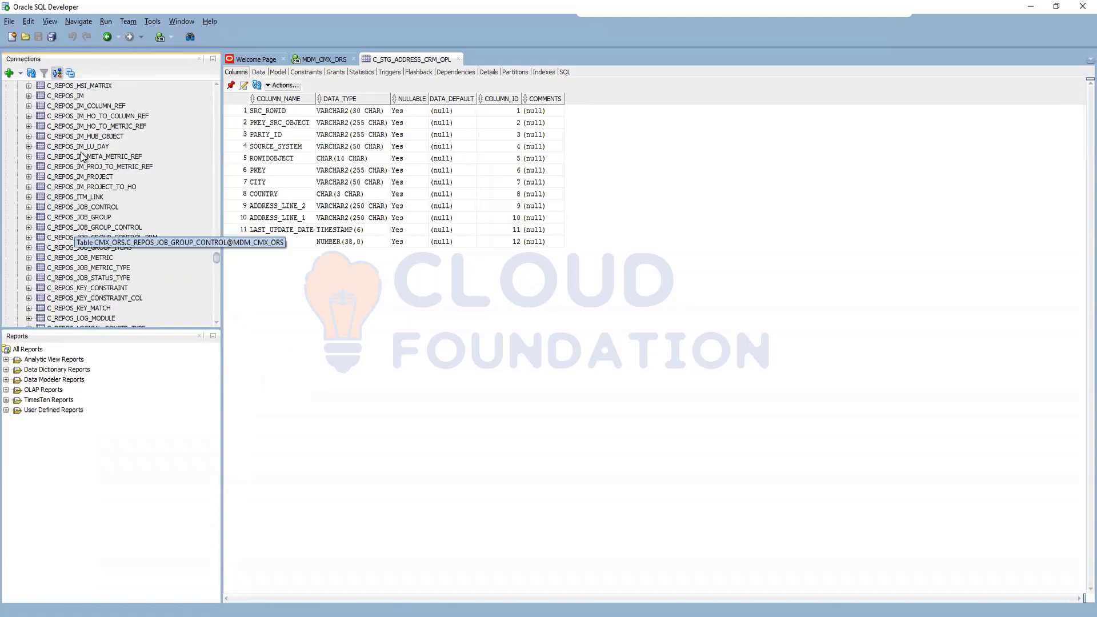
{"action": "scroll", "coordinate": [82, 174], "scroll_direction": "up", "scroll_amount": 3}
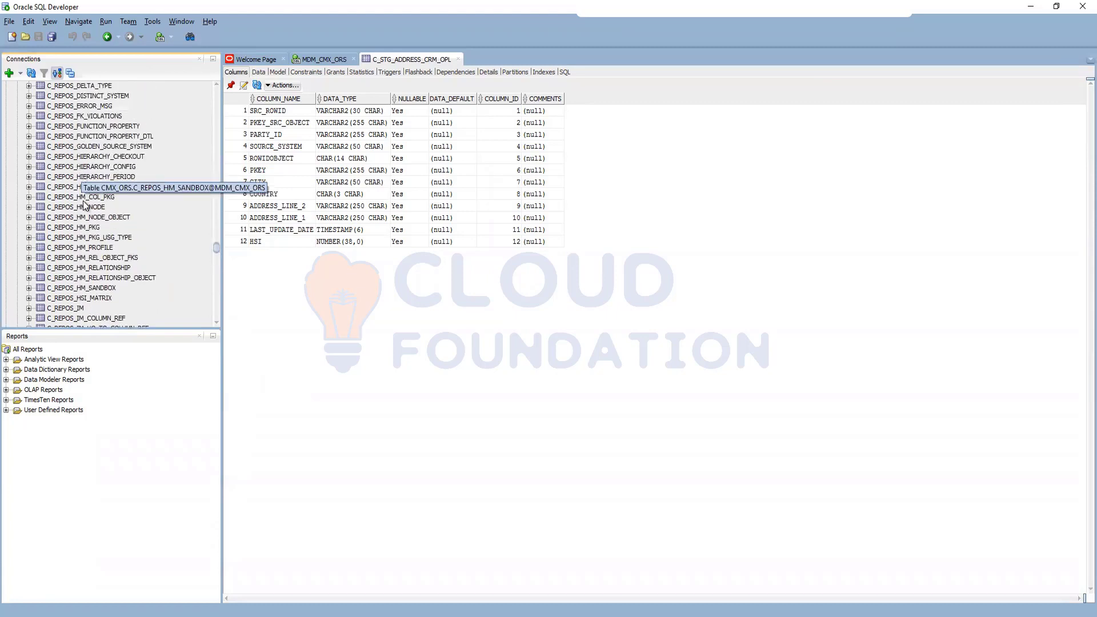
{"action": "scroll", "coordinate": [46, 229], "scroll_direction": "up", "scroll_amount": 4}
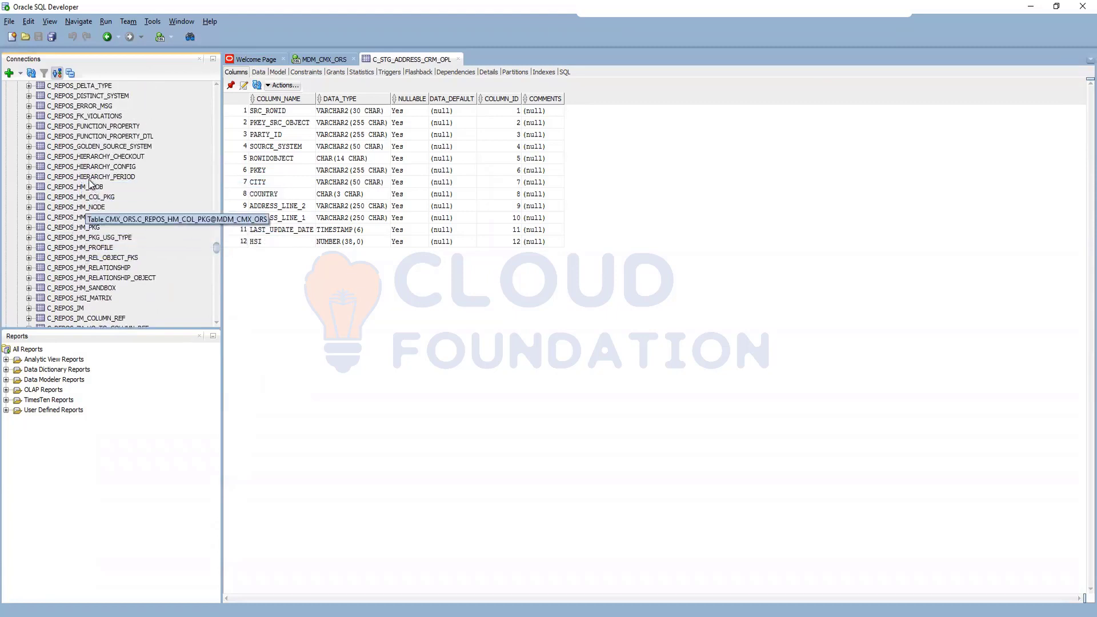
{"action": "scroll", "coordinate": [73, 228], "scroll_direction": "up", "scroll_amount": 7}
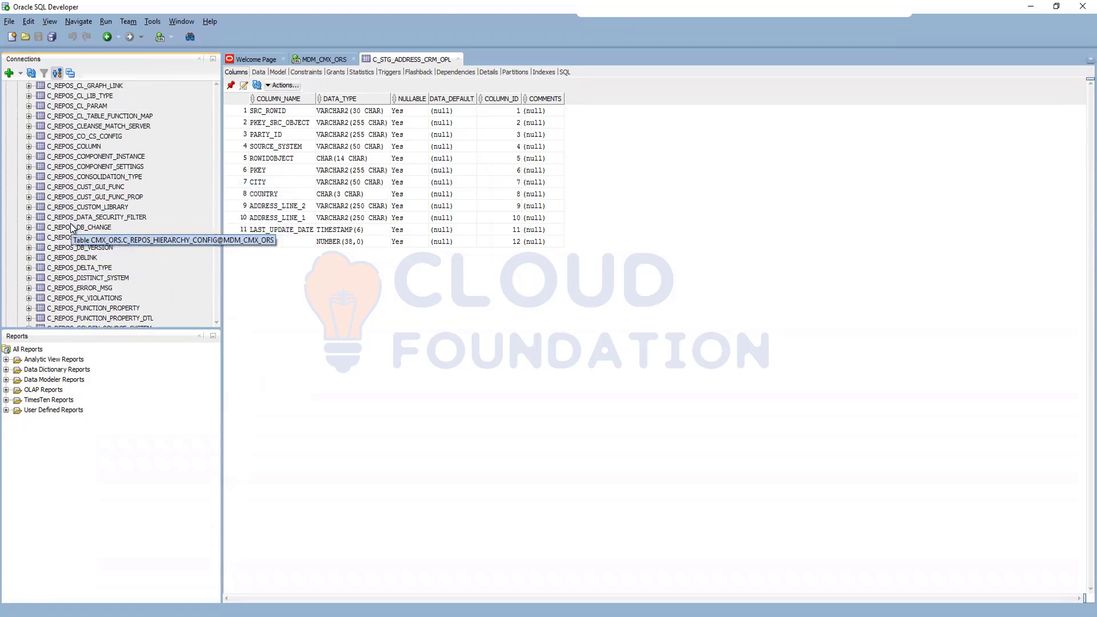
{"action": "scroll", "coordinate": [83, 160], "scroll_direction": "up", "scroll_amount": 2}
{"action": "scroll", "coordinate": [84, 142], "scroll_direction": "up", "scroll_amount": 4}
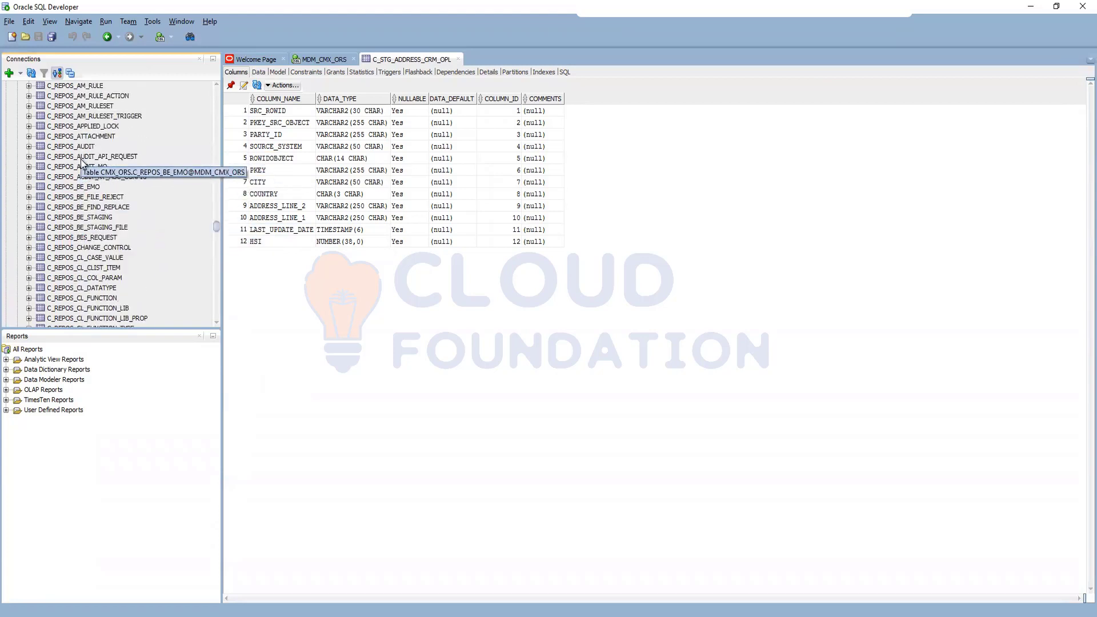
{"action": "scroll", "coordinate": [85, 200], "scroll_direction": "up", "scroll_amount": 4}
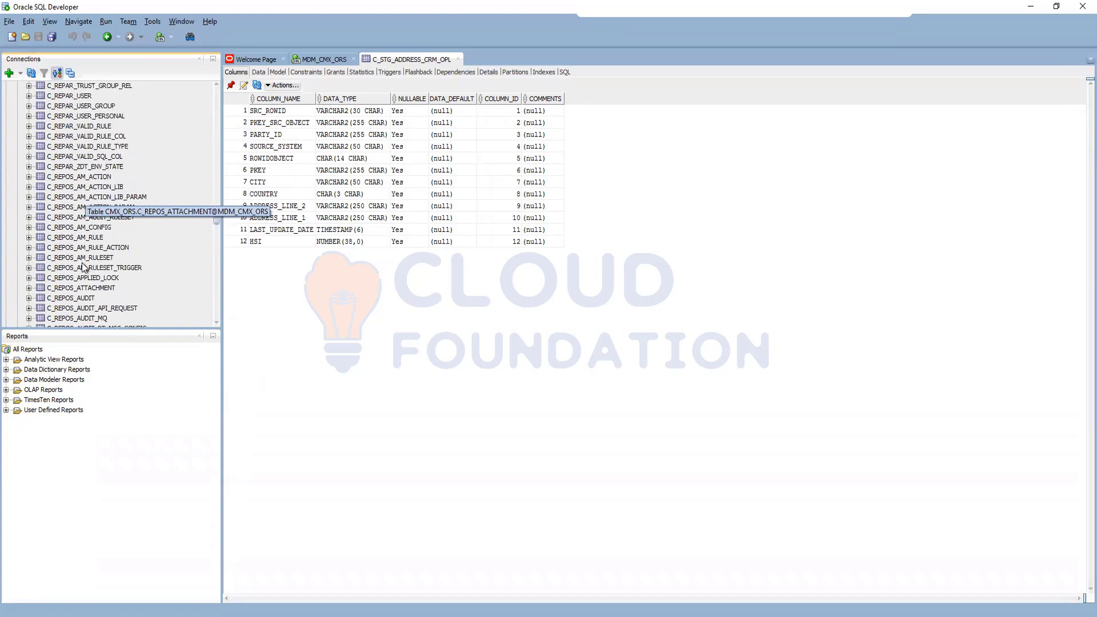
{"action": "scroll", "coordinate": [85, 205], "scroll_direction": "up", "scroll_amount": 1}
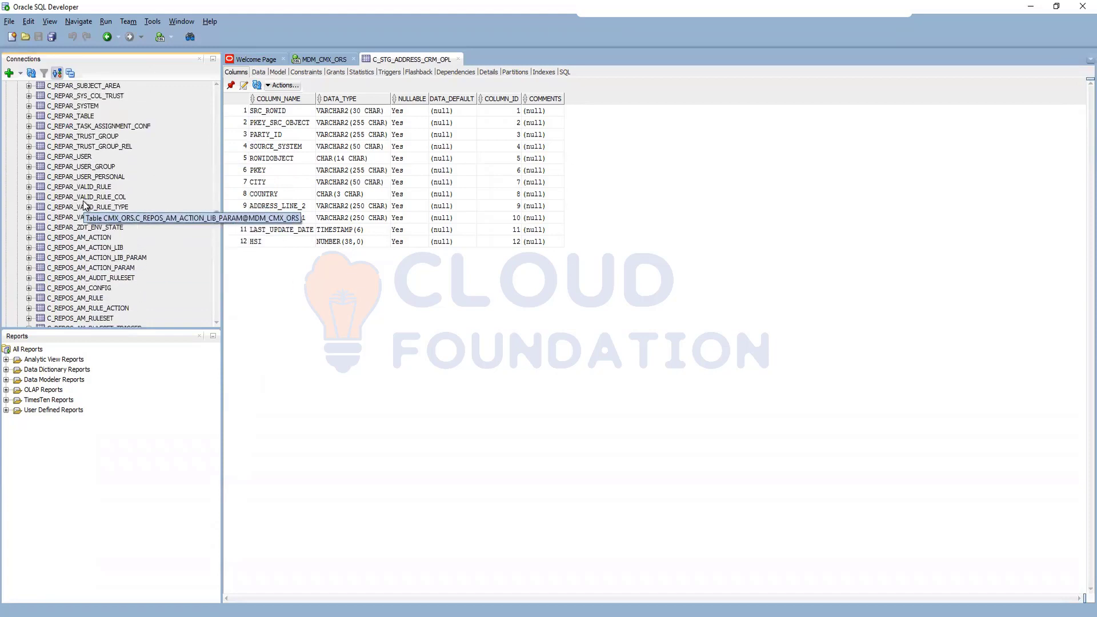
{"action": "scroll", "coordinate": [85, 204], "scroll_direction": "up", "scroll_amount": 3}
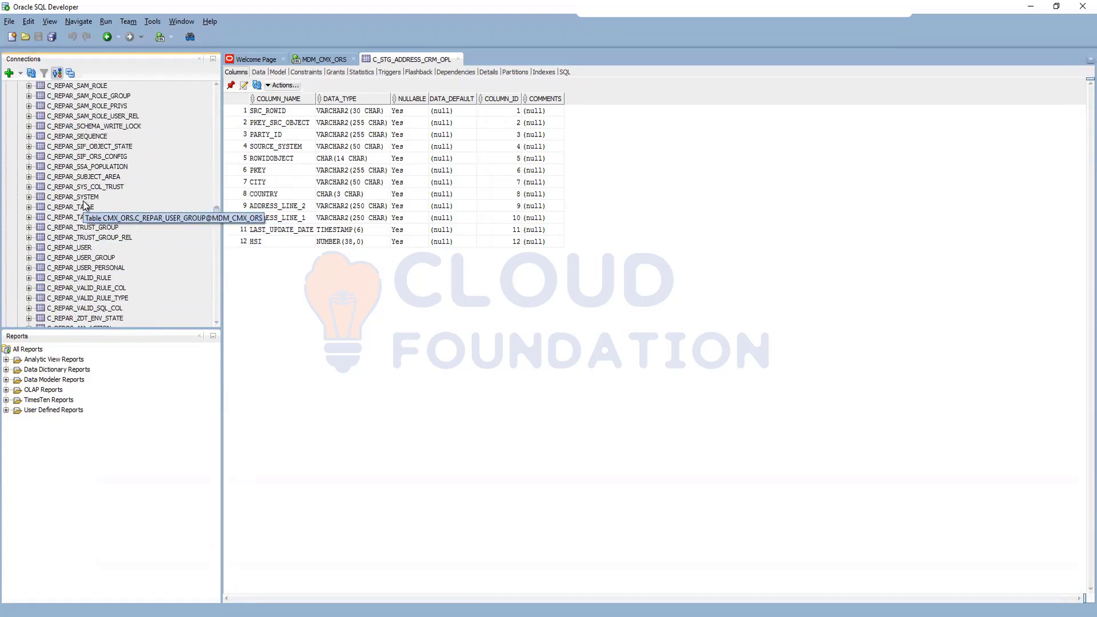
{"action": "scroll", "coordinate": [80, 166], "scroll_direction": "up", "scroll_amount": 4}
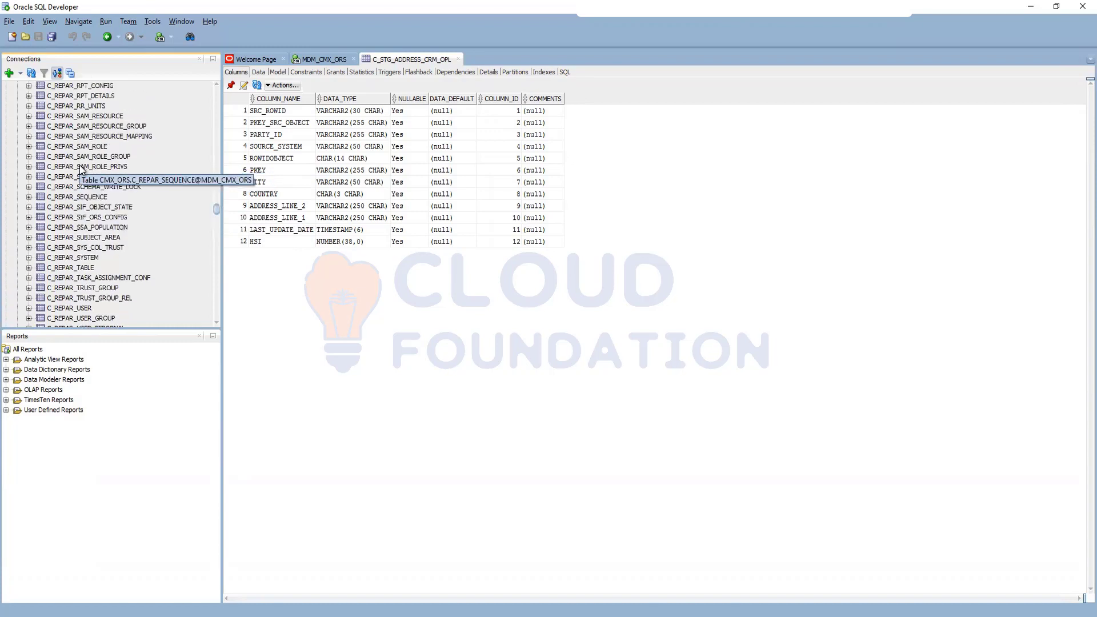
{"action": "left_click", "coordinate": [86, 127]}
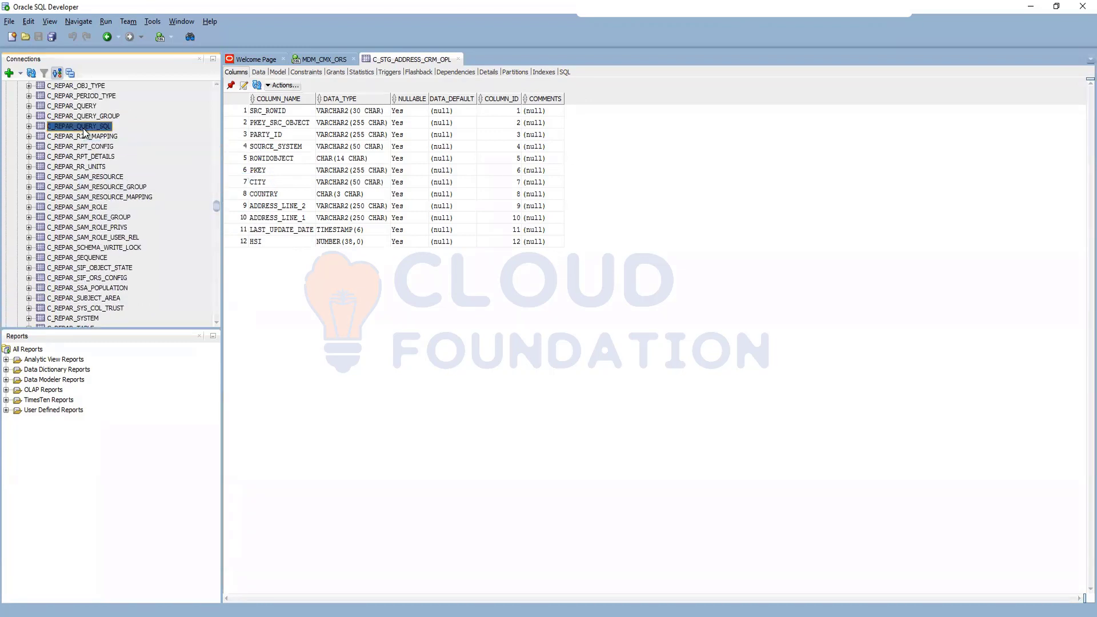
{"action": "double_click", "coordinate": [89, 123]}
{"action": "left_click", "coordinate": [258, 72]}
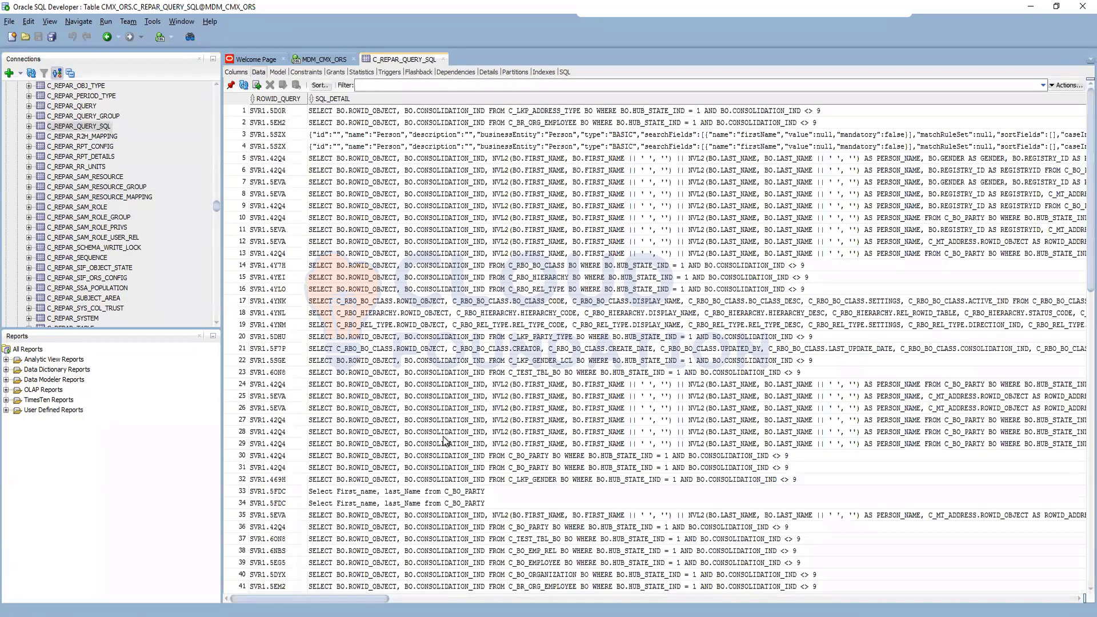
{"action": "scroll", "coordinate": [445, 440], "scroll_direction": "down", "scroll_amount": 5}
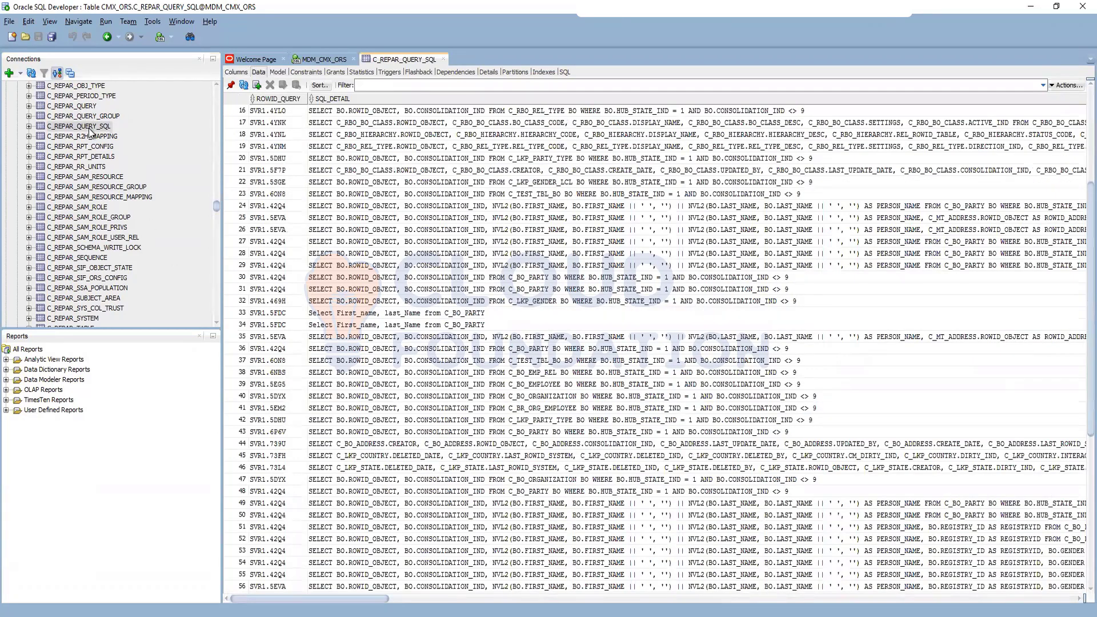
{"action": "left_click", "coordinate": [85, 106]}
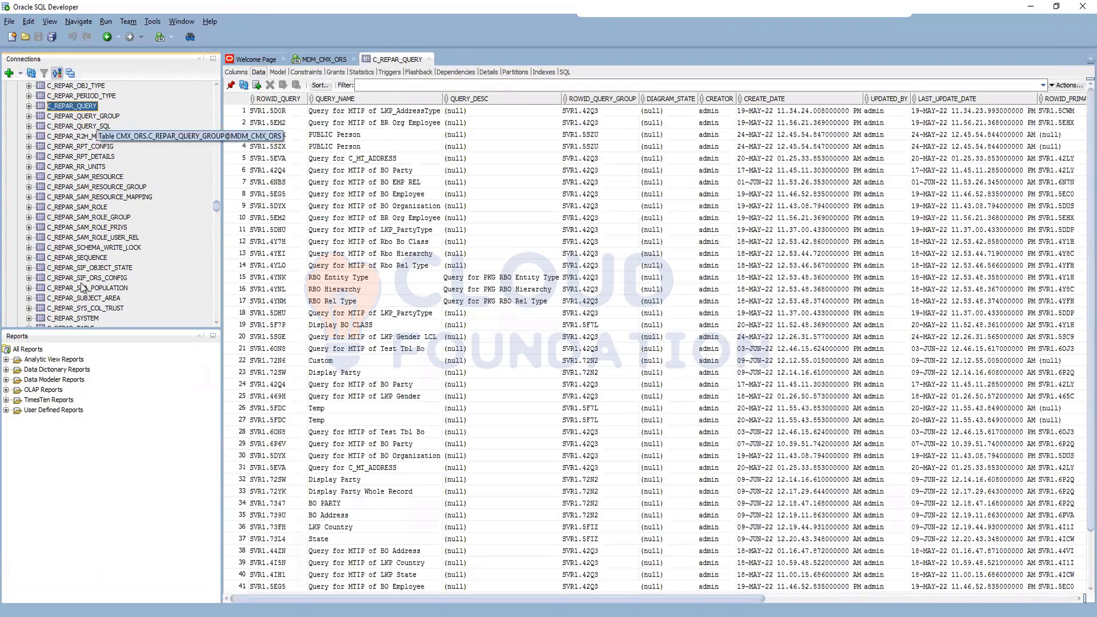
Step: Examine the data of the C_REPOS_QUERY table, including its primary table and custom indicator columns
{"action": "scroll", "coordinate": [80, 303], "scroll_direction": "down", "scroll_amount": 12}
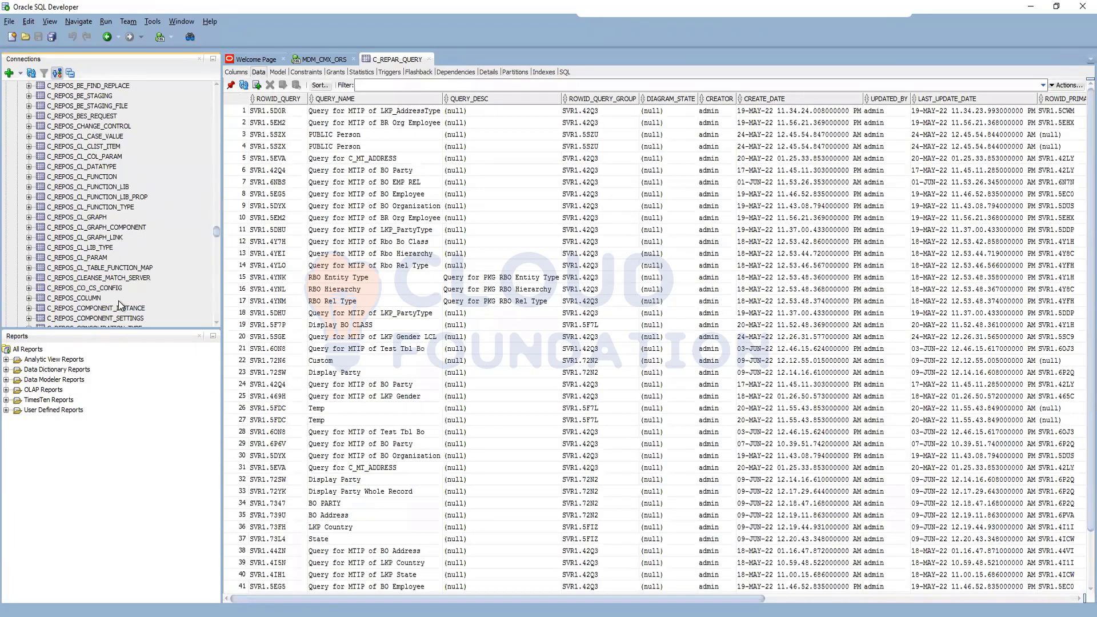
{"action": "scroll", "coordinate": [152, 290], "scroll_direction": "down", "scroll_amount": 12}
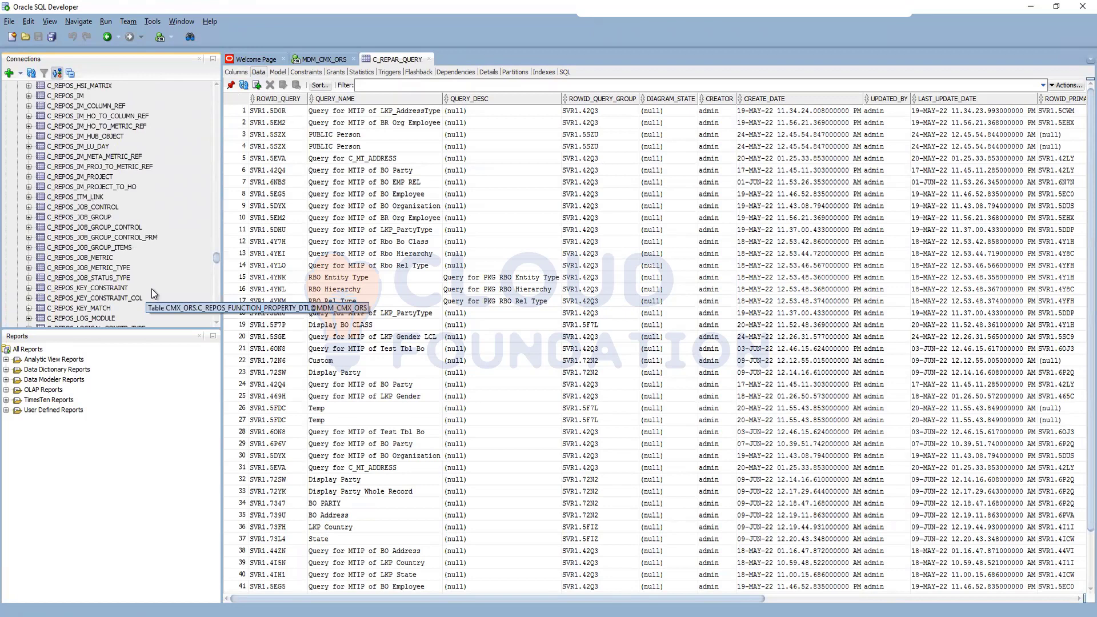
{"action": "scroll", "coordinate": [152, 289], "scroll_direction": "down", "scroll_amount": 5}
{"action": "left_click", "coordinate": [86, 279]}
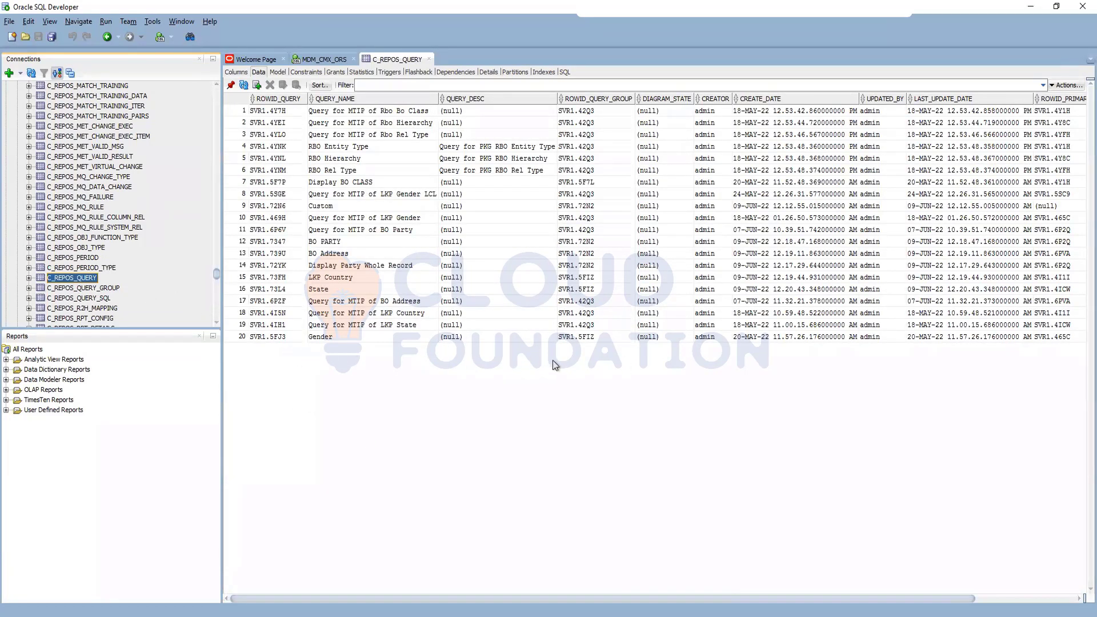
{"action": "left_click_drag", "start_coordinate": [385, 599], "coordinate": [671, 615]}
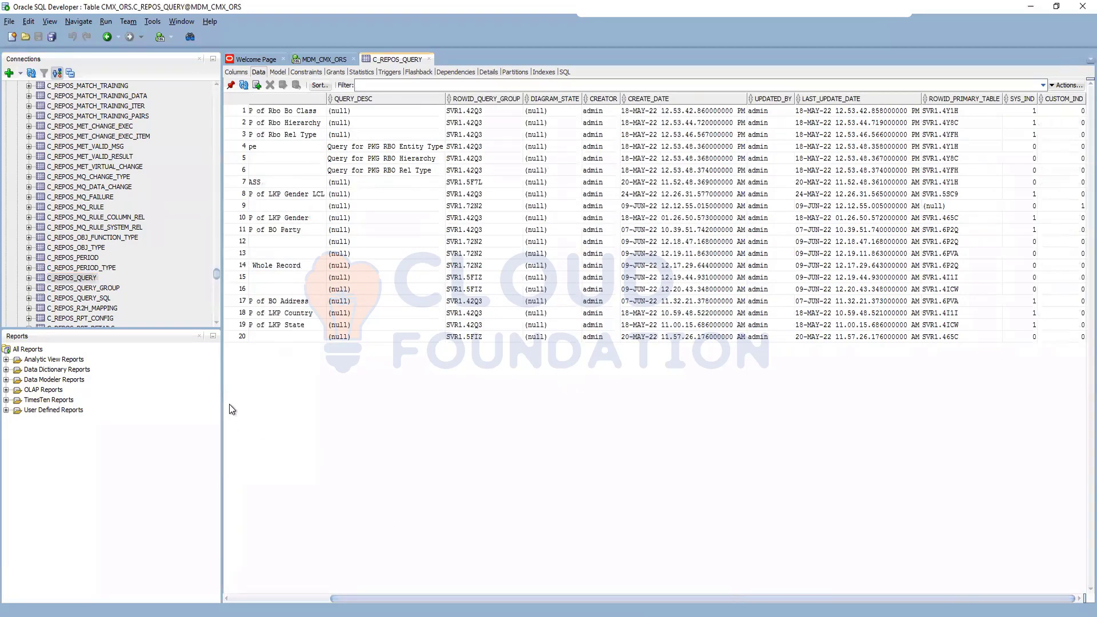
Step: Read the stored SQL statements in the C_REPOS_QUERY_SQL table and return to the packages in the MDM Hub Console
{"action": "left_click", "coordinate": [95, 298]}
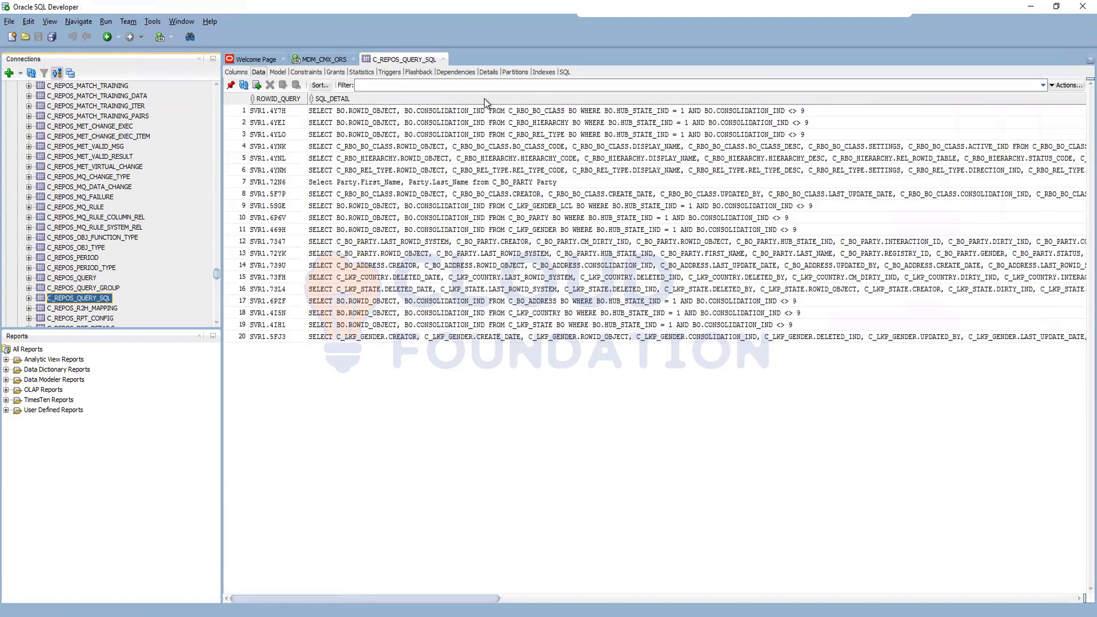
{"action": "left_click_drag", "start_coordinate": [441, 598], "coordinate": [763, 599]}
{"action": "scroll", "coordinate": [1018, 565], "scroll_direction": "right", "scroll_amount": 10}
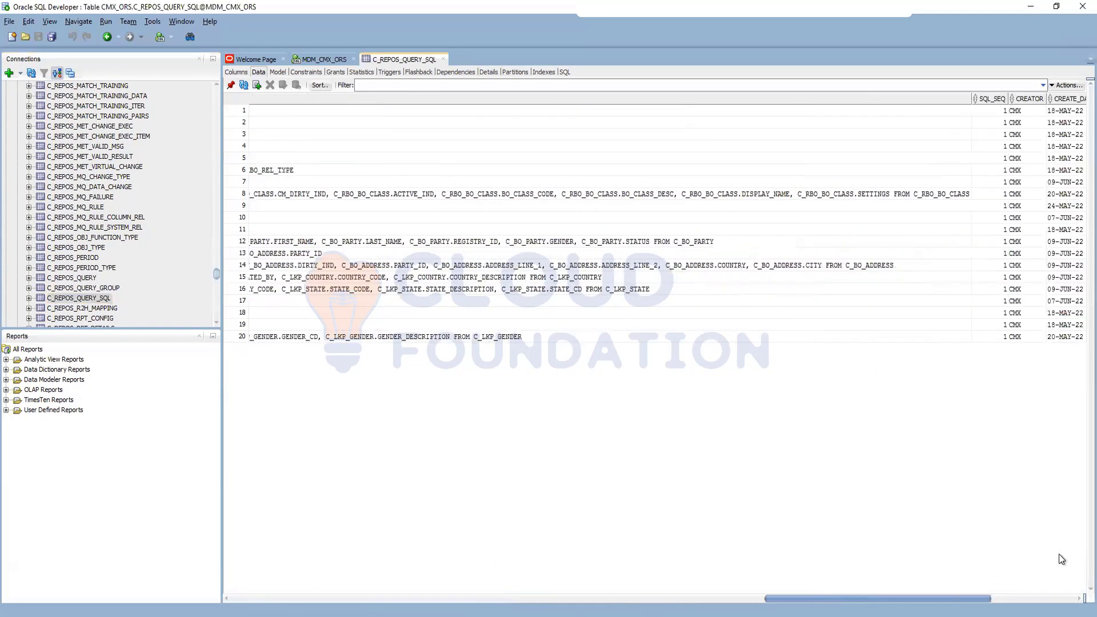
{"action": "scroll", "coordinate": [288, 556], "scroll_direction": "left", "scroll_amount": 15}
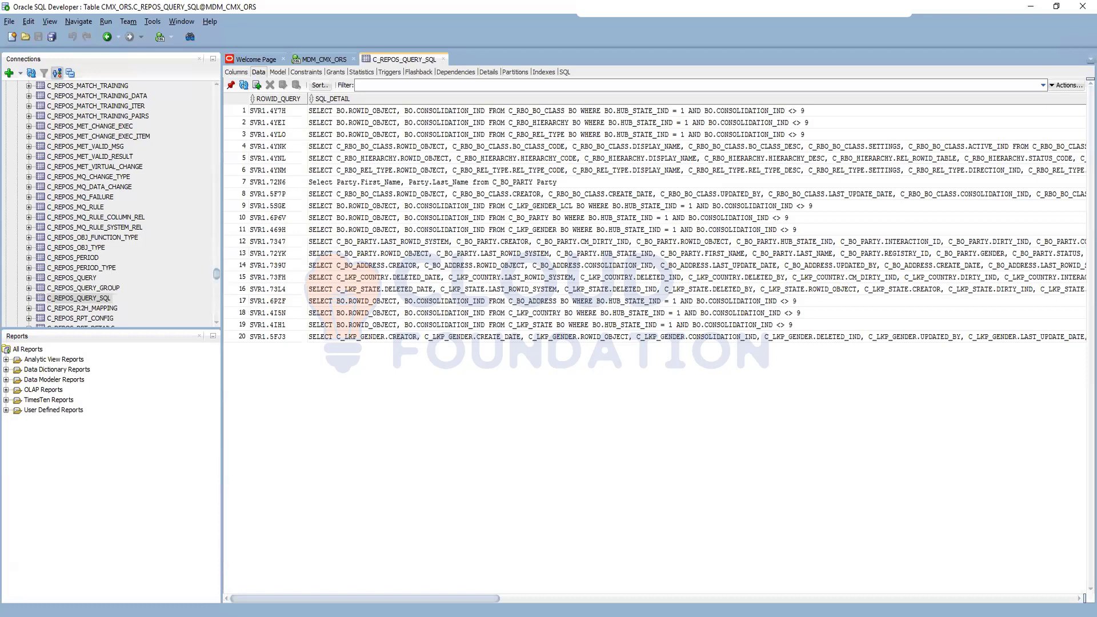
{"action": "mouse_move", "coordinate": [210, 616]}
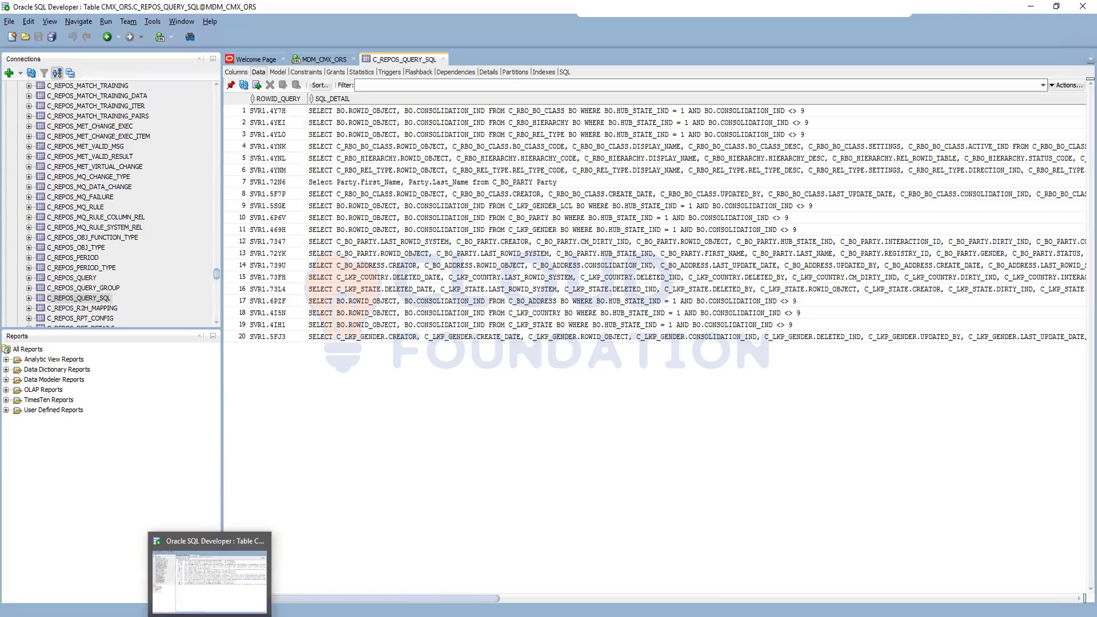
{"action": "left_click", "coordinate": [229, 616]}
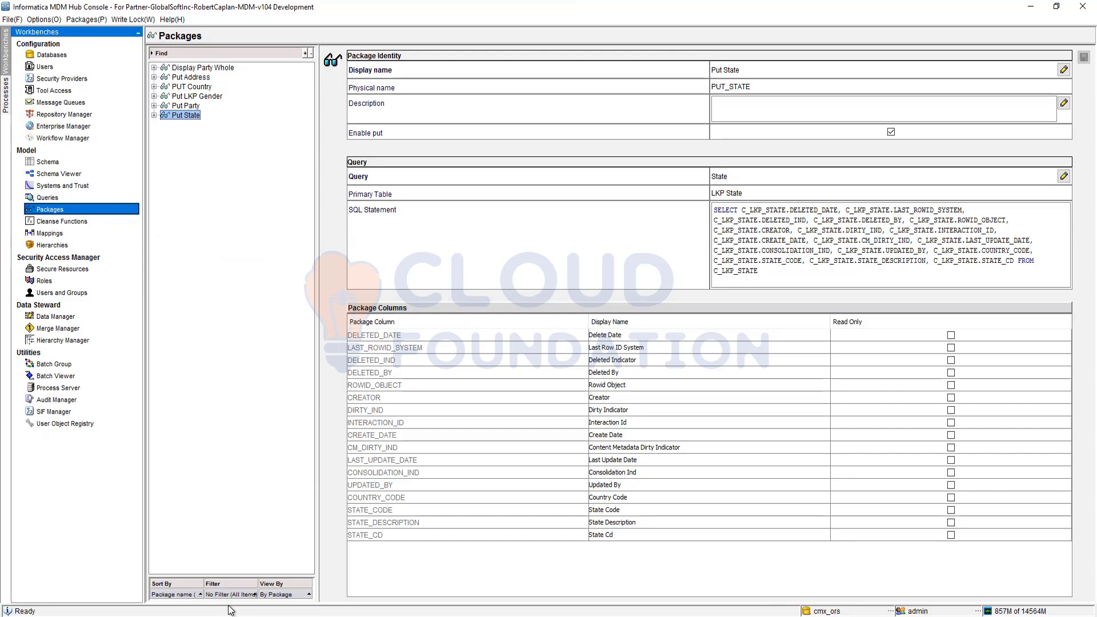
Step: Switch to Oracle SQL Developer and expand the CMXLOG and CMXZDT database packages of the MDM_CMX_ORS connection
{"action": "key", "text": "alt+Tab"}
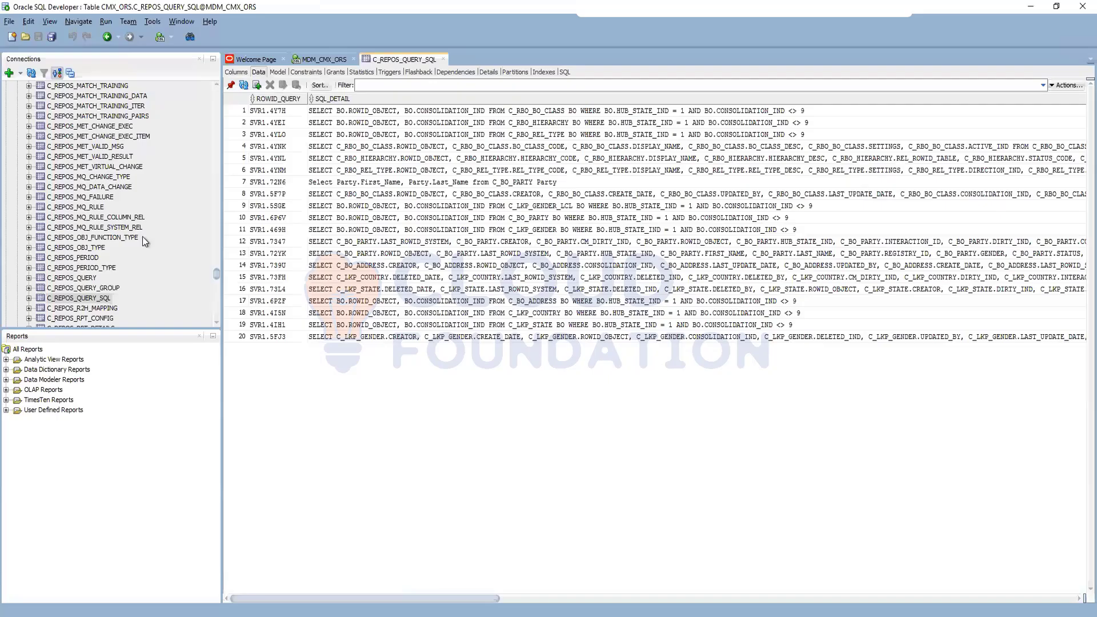
{"action": "left_click_drag", "start_coordinate": [218, 273], "coordinate": [214, 89]}
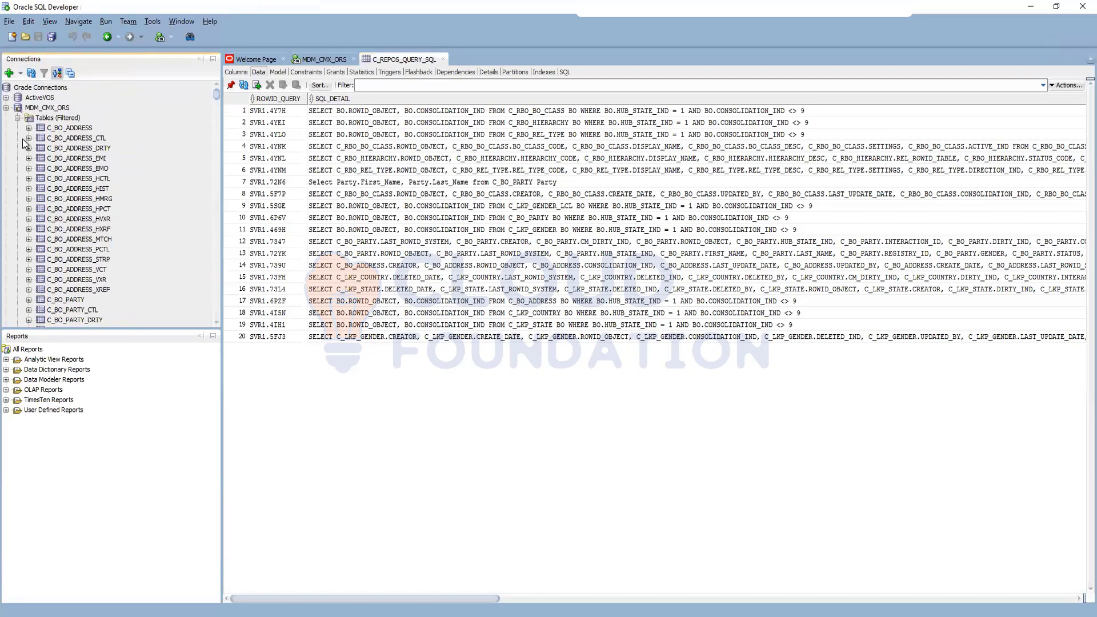
{"action": "left_click", "coordinate": [18, 119]}
{"action": "double_click", "coordinate": [49, 148]}
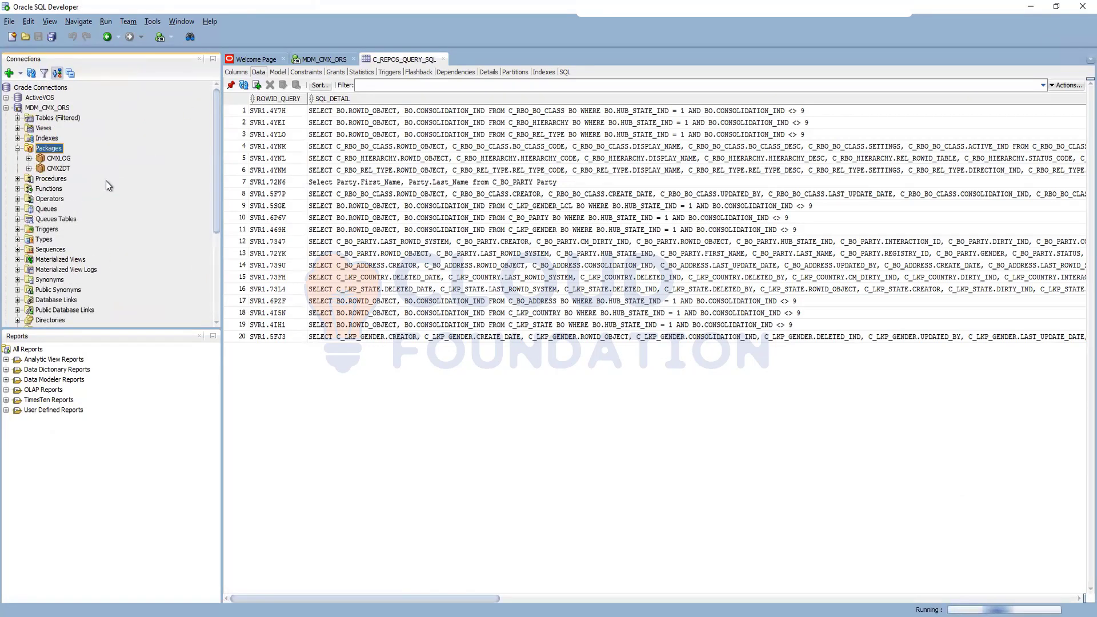
{"action": "left_click", "coordinate": [28, 158]}
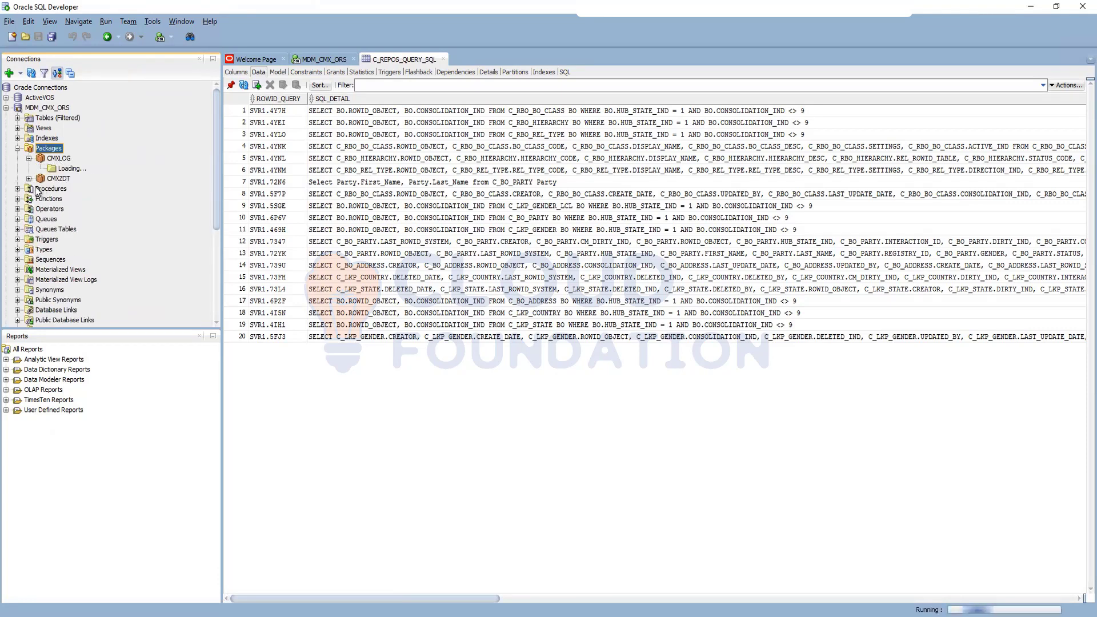
{"action": "left_click", "coordinate": [30, 178]}
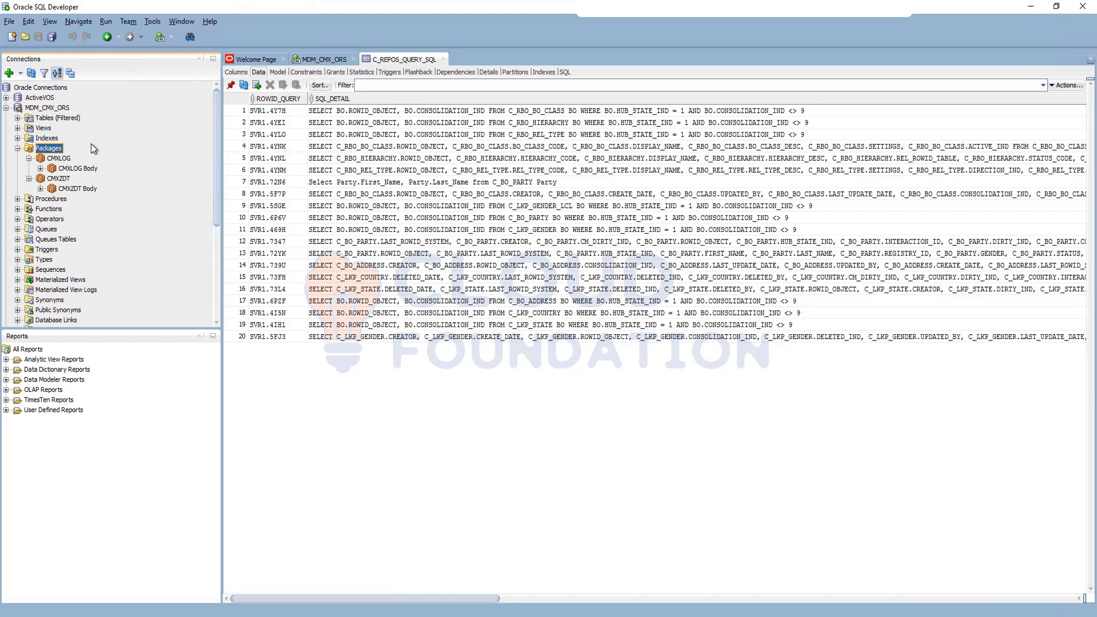
Step: Open the CMXLOG package body and look through its wrapped code
{"action": "left_click", "coordinate": [37, 169]}
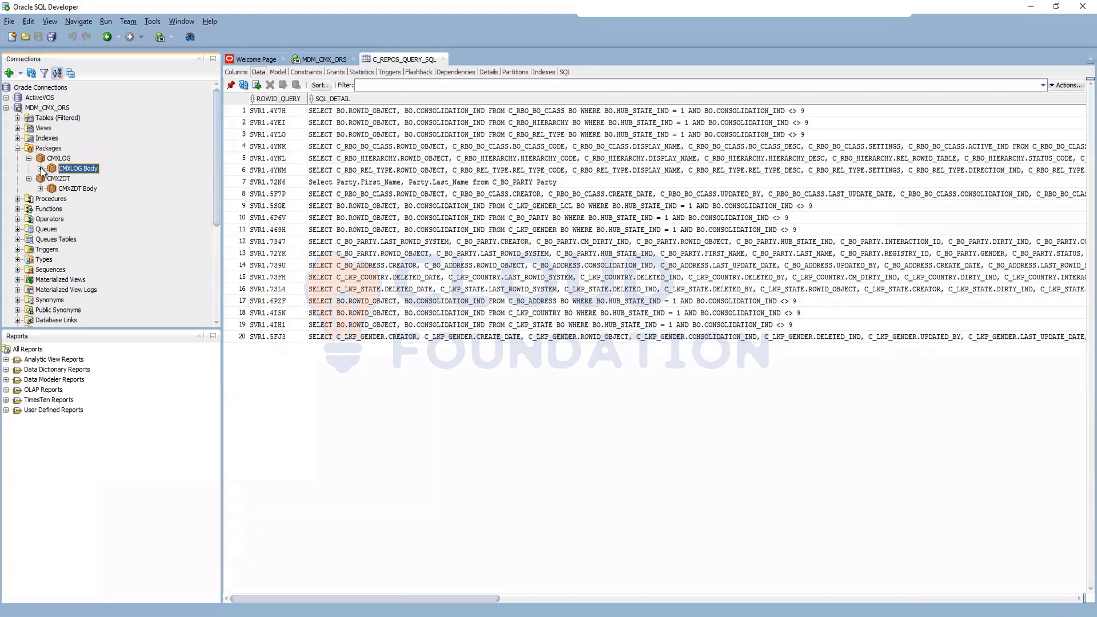
{"action": "double_click", "coordinate": [43, 170]}
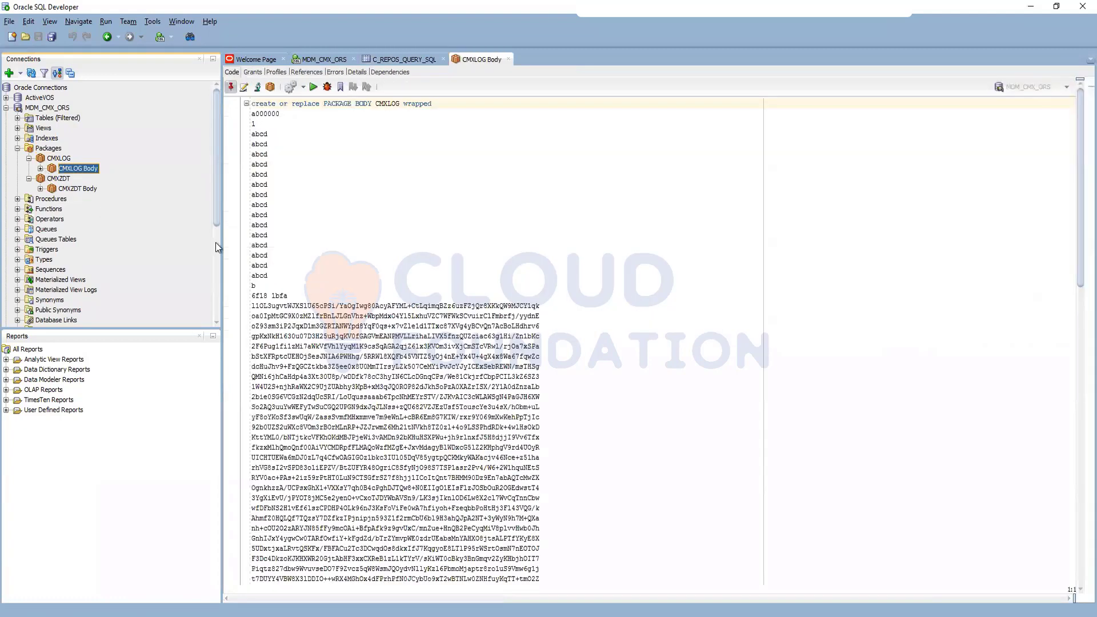
{"action": "scroll", "coordinate": [530, 394], "scroll_direction": "down", "scroll_amount": 20}
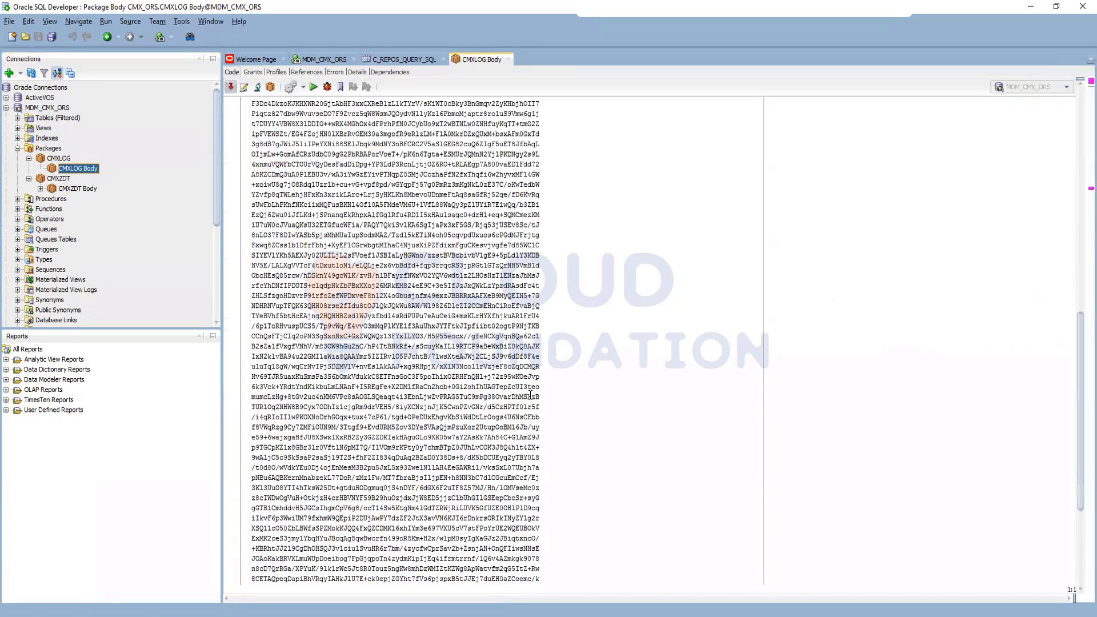
{"action": "scroll", "coordinate": [531, 395], "scroll_direction": "up", "scroll_amount": 12}
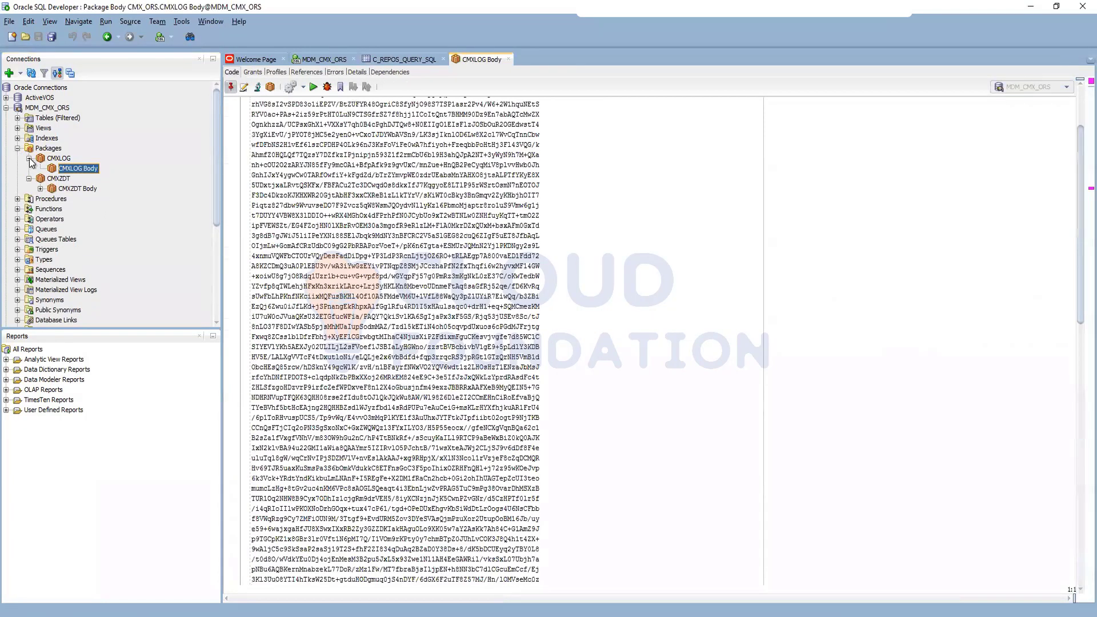
Step: Collapse the database packages of the MDM_CMX_ORS connection and return to the MDM Hub Console
{"action": "left_click", "coordinate": [29, 158]}
{"action": "left_click", "coordinate": [28, 169]}
{"action": "left_click", "coordinate": [24, 150]}
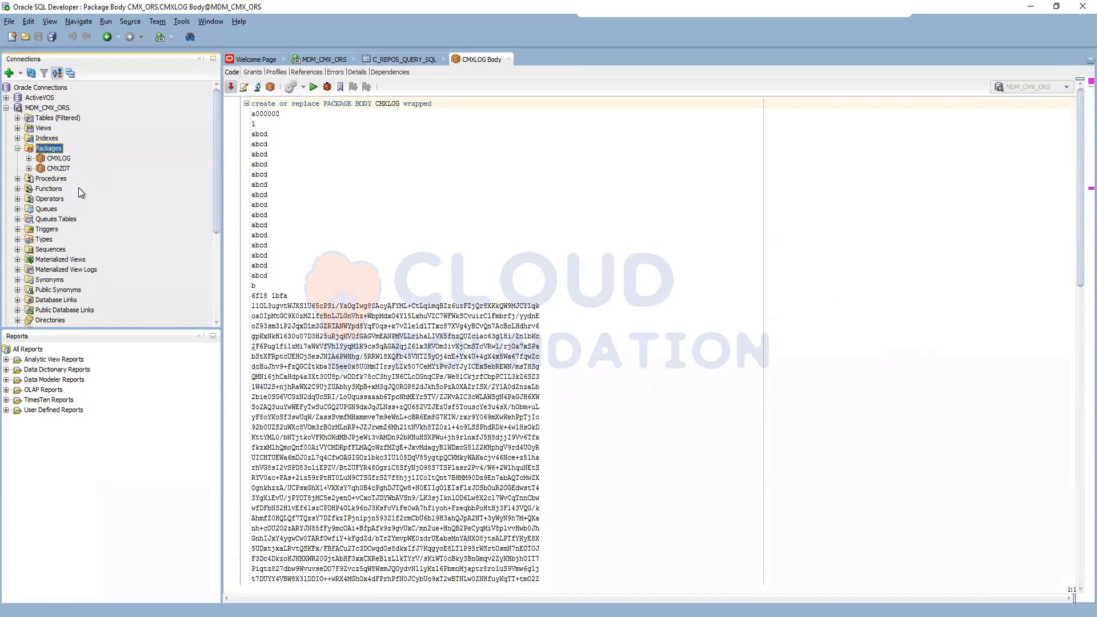
{"action": "left_click", "coordinate": [18, 149]}
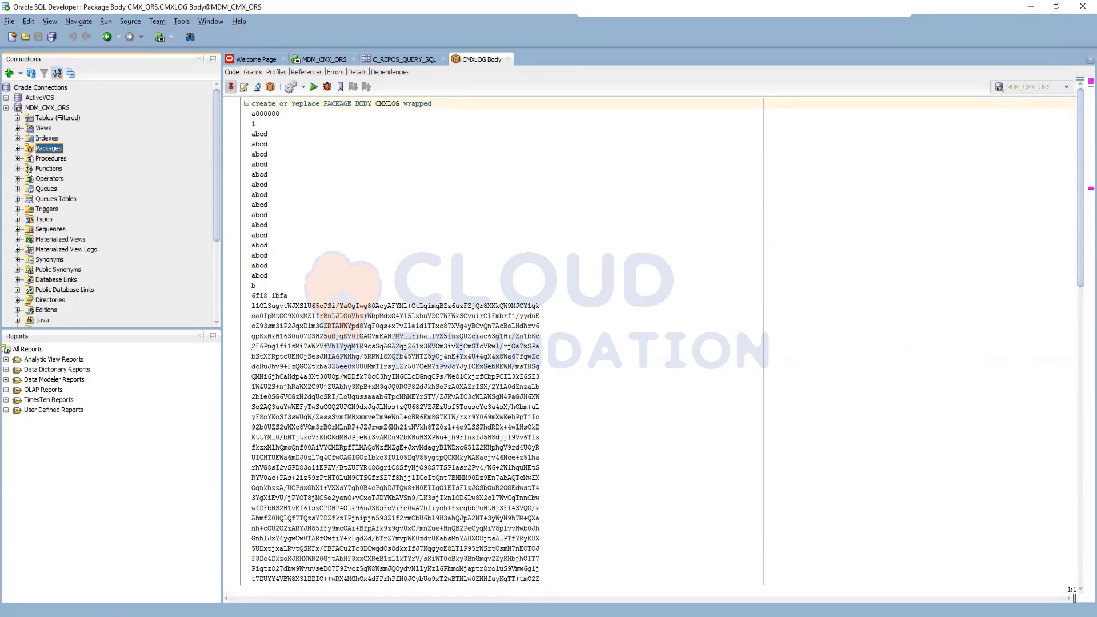
{"action": "key", "text": "alt+Tab"}
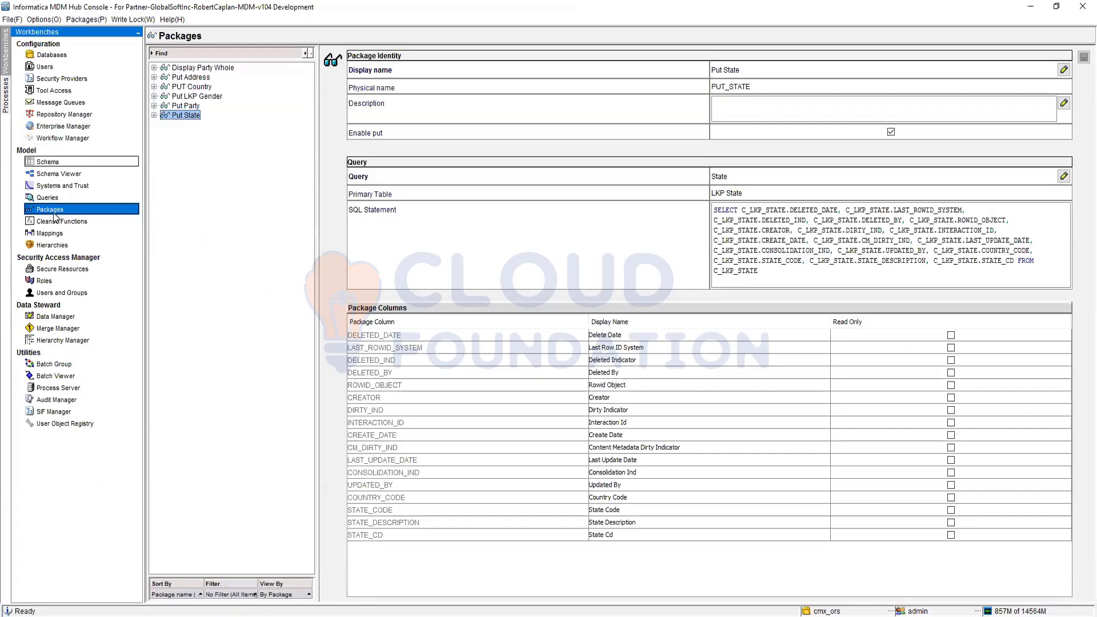